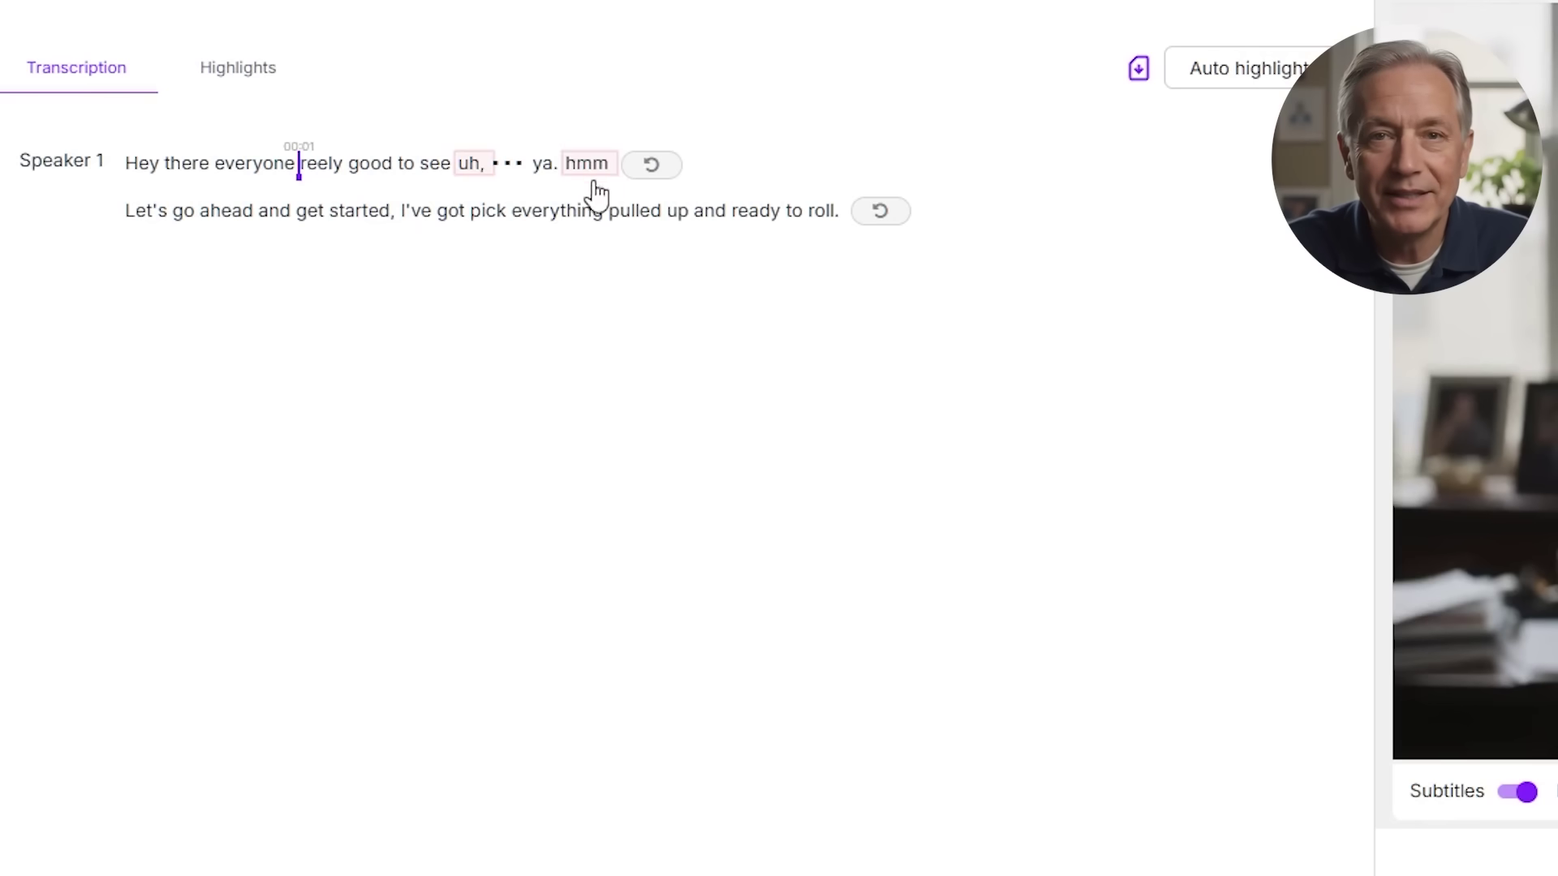
# Bring up the Edit text, Remove as filler word, Split and Delete options for 'hmm'
pyautogui.click(596, 180)
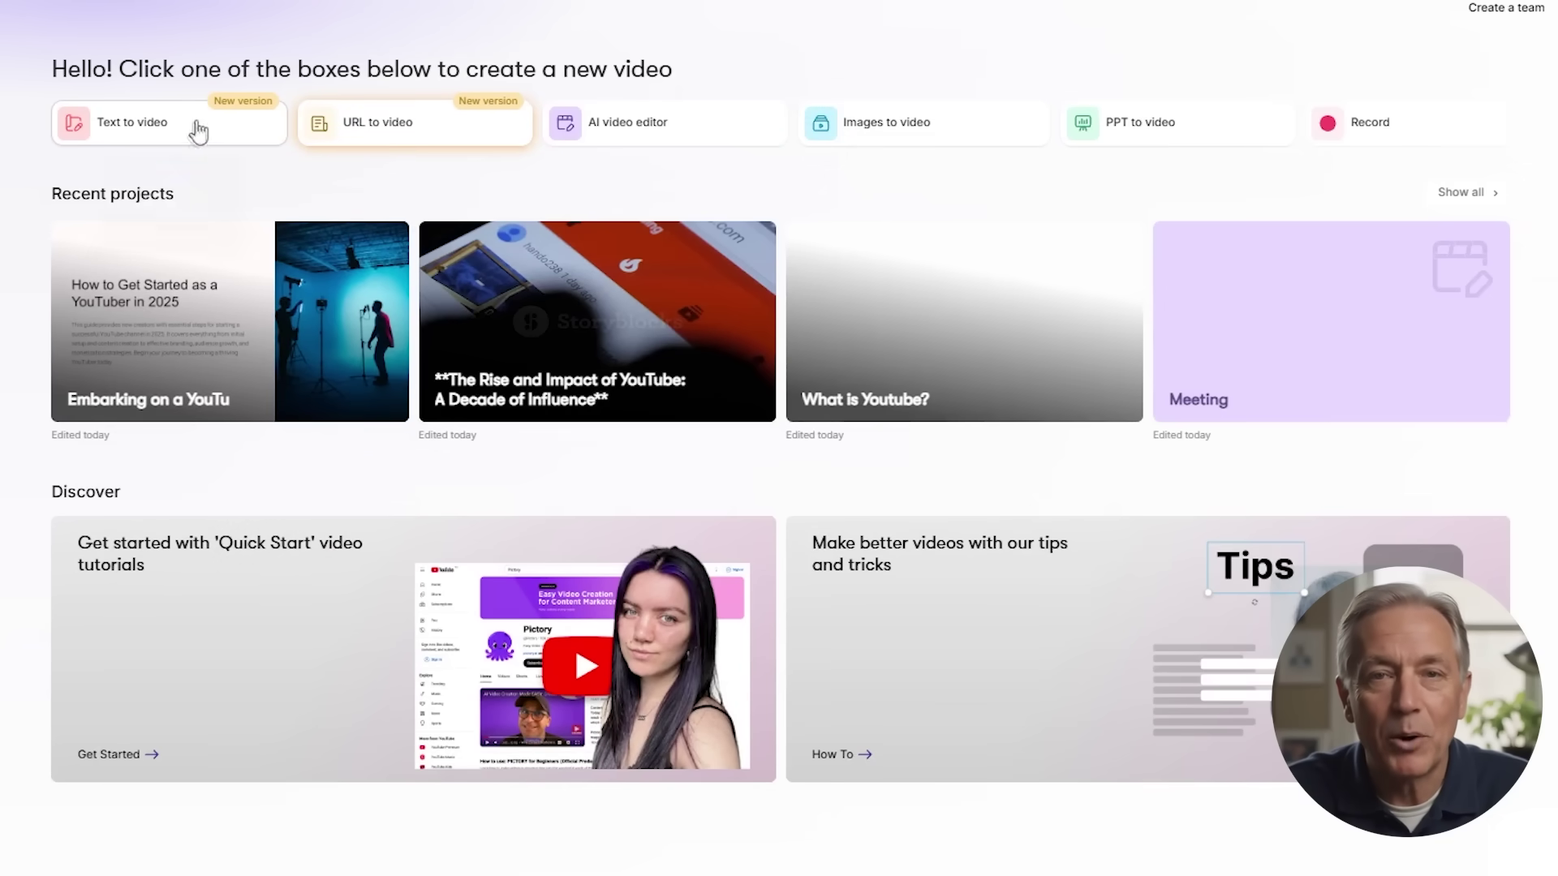
pyautogui.moveTo(392, 122)
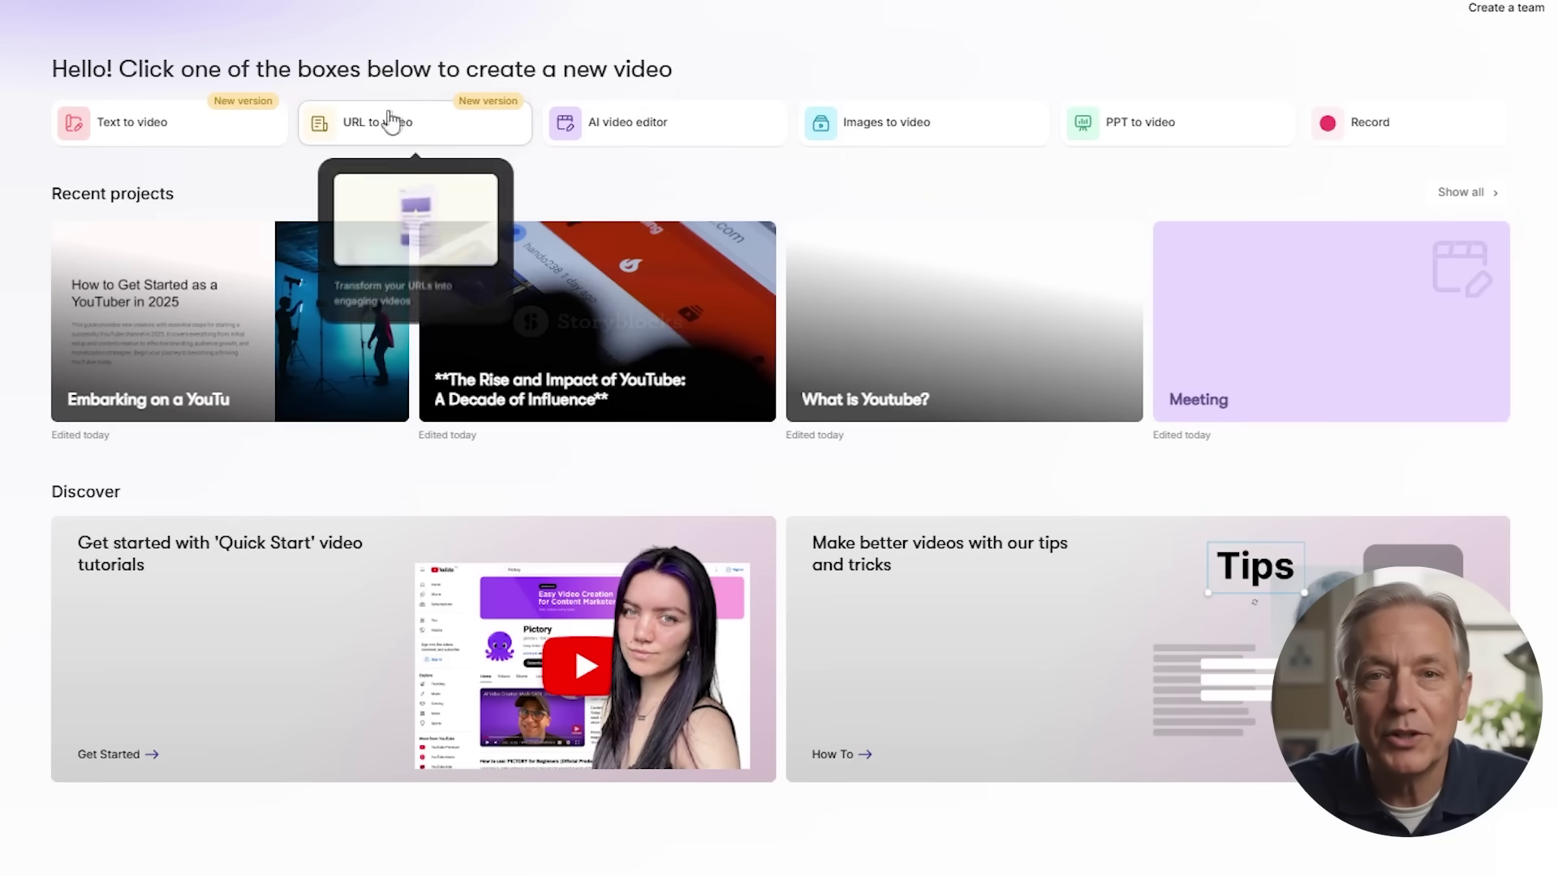
pyautogui.moveTo(656, 131)
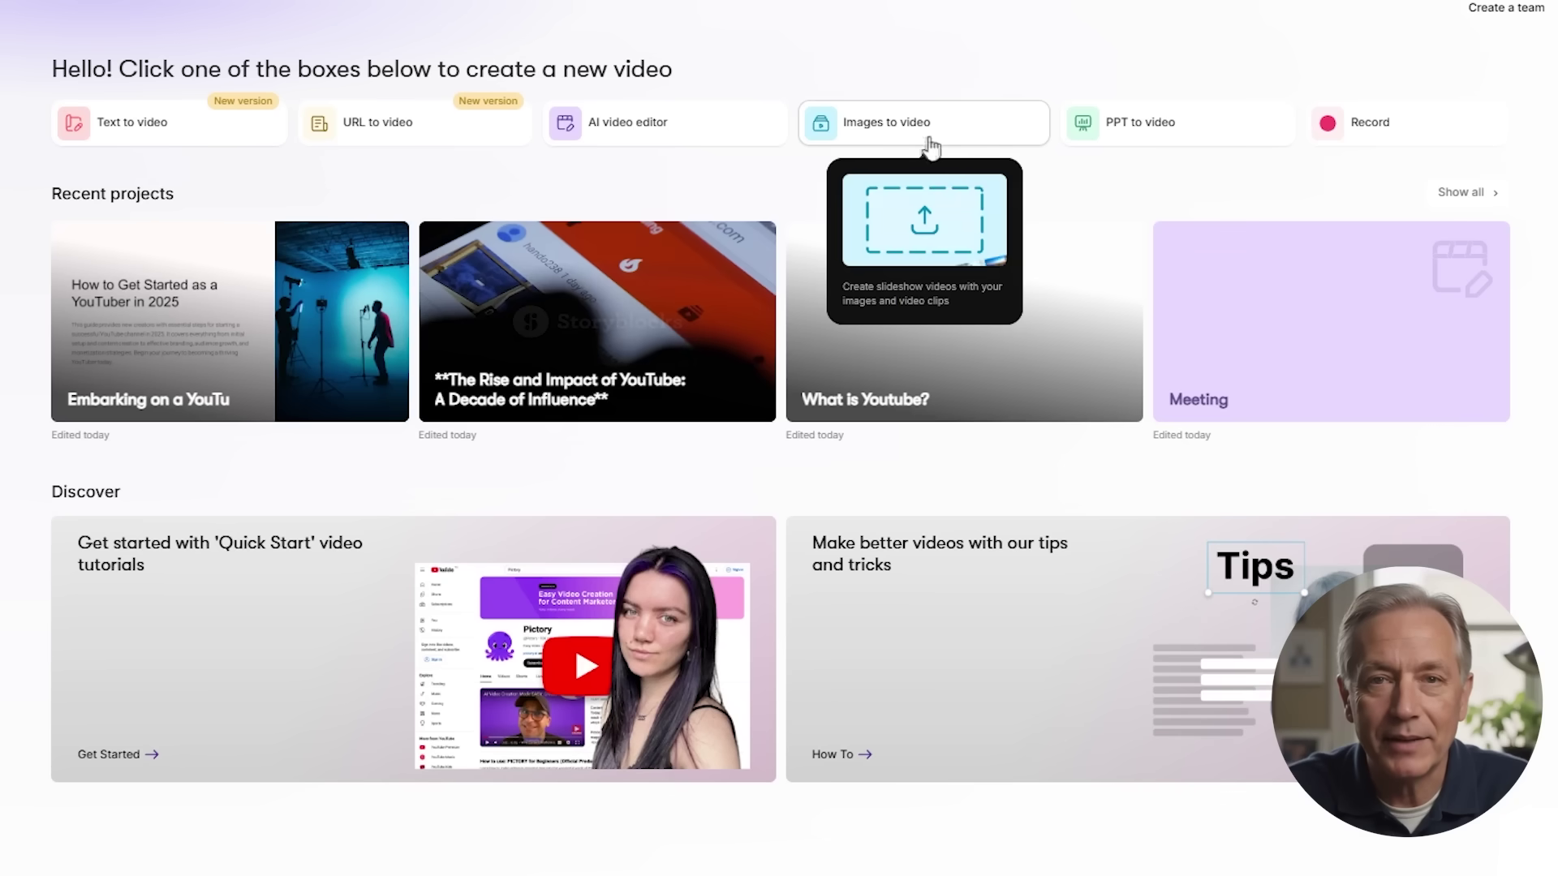
pyautogui.moveTo(1178, 128)
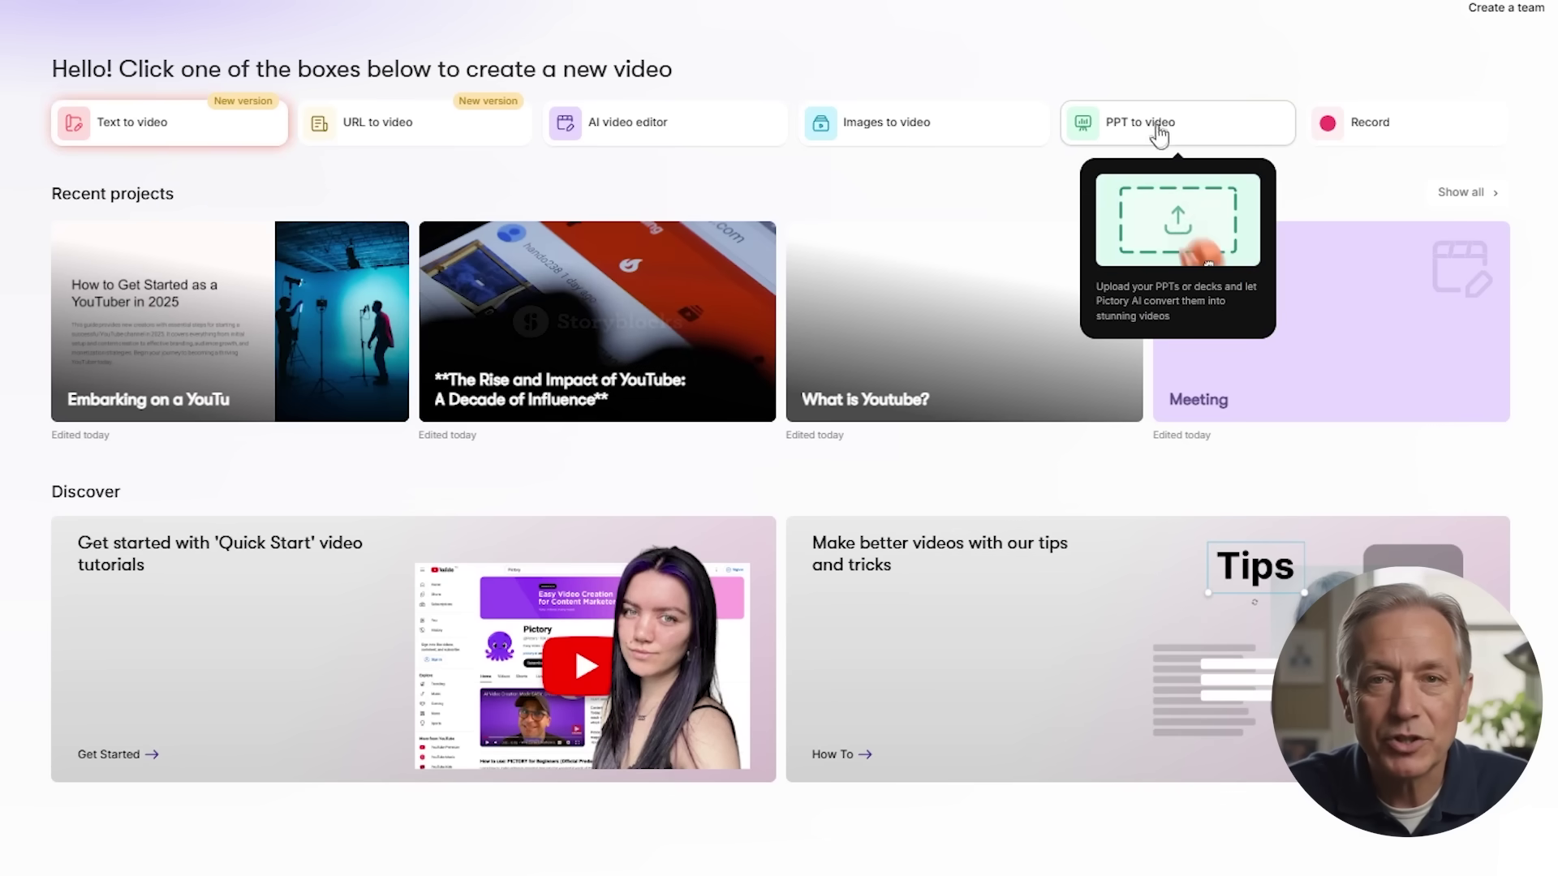
pyautogui.moveTo(1441, 128)
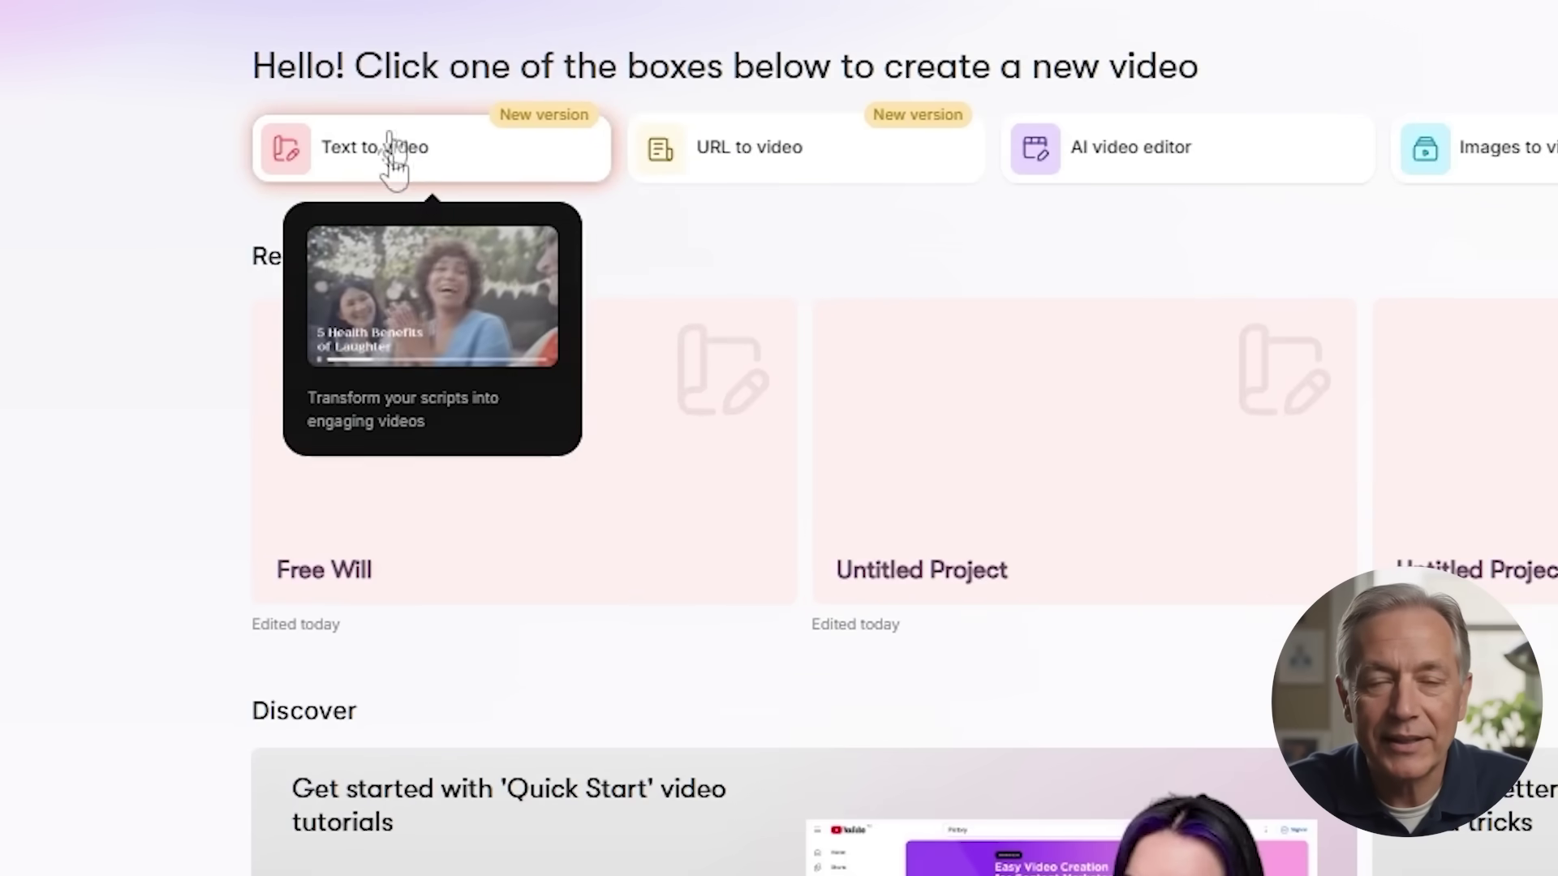
# Start a Text to video project with the pasted free-will script and begin typing the title 'Fre'
pyautogui.click(420, 173)
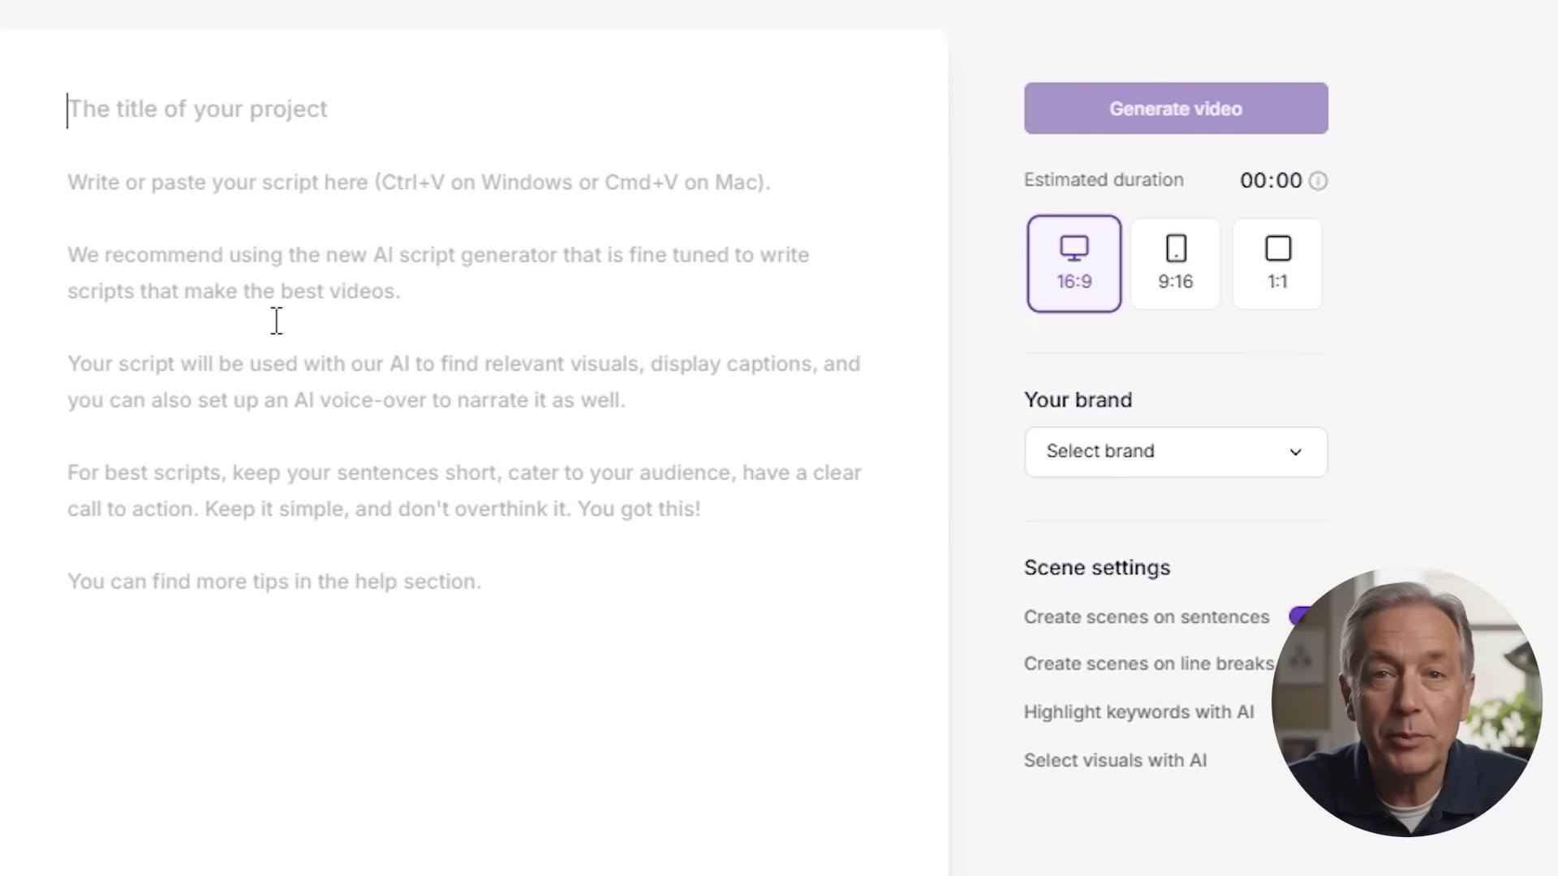
pyautogui.click(275, 207)
pyautogui.write("Do I really have free will... or am I just reacting to stuff without realizing it? I like to think I'm in control. I choose what I wear, what I eat, what I do. But then I wonder — how much of that is really me deciding... and how much is just habit, dopamine, or what I saw on my phone five minutes ago? Scientists say the  brain acts before you're aware.  Others say free will might be an illusion — just a story we tell ourselves after the fact. Maybe we do have free will... just not as much as we think. What do you think? Are you actually in control — or just along for the ride? Drop a comment and let’s talk about it.")
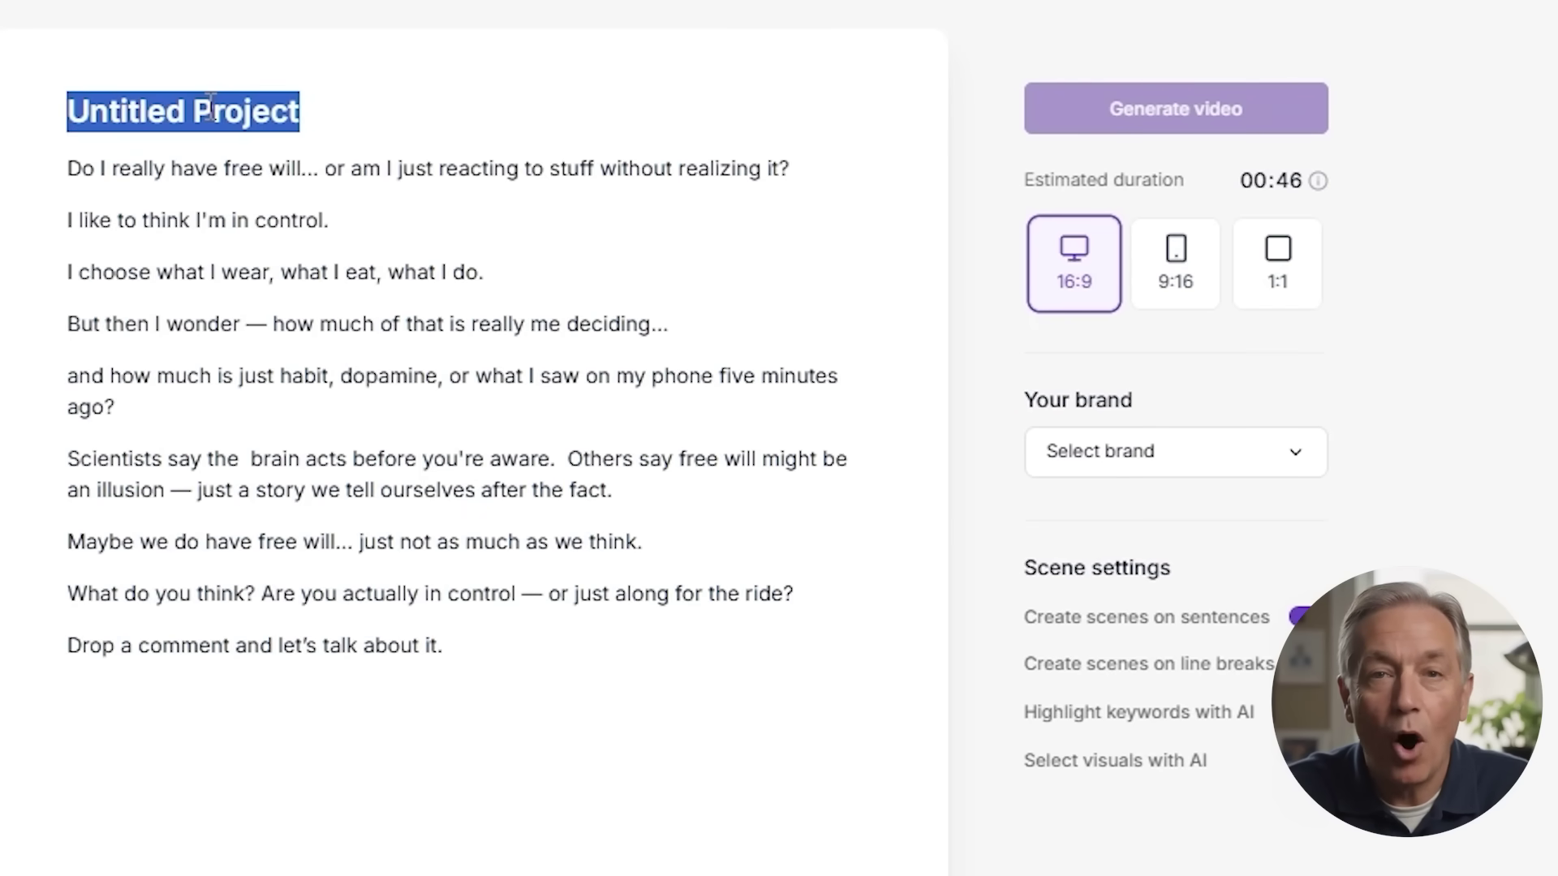
pyautogui.write('Fre')
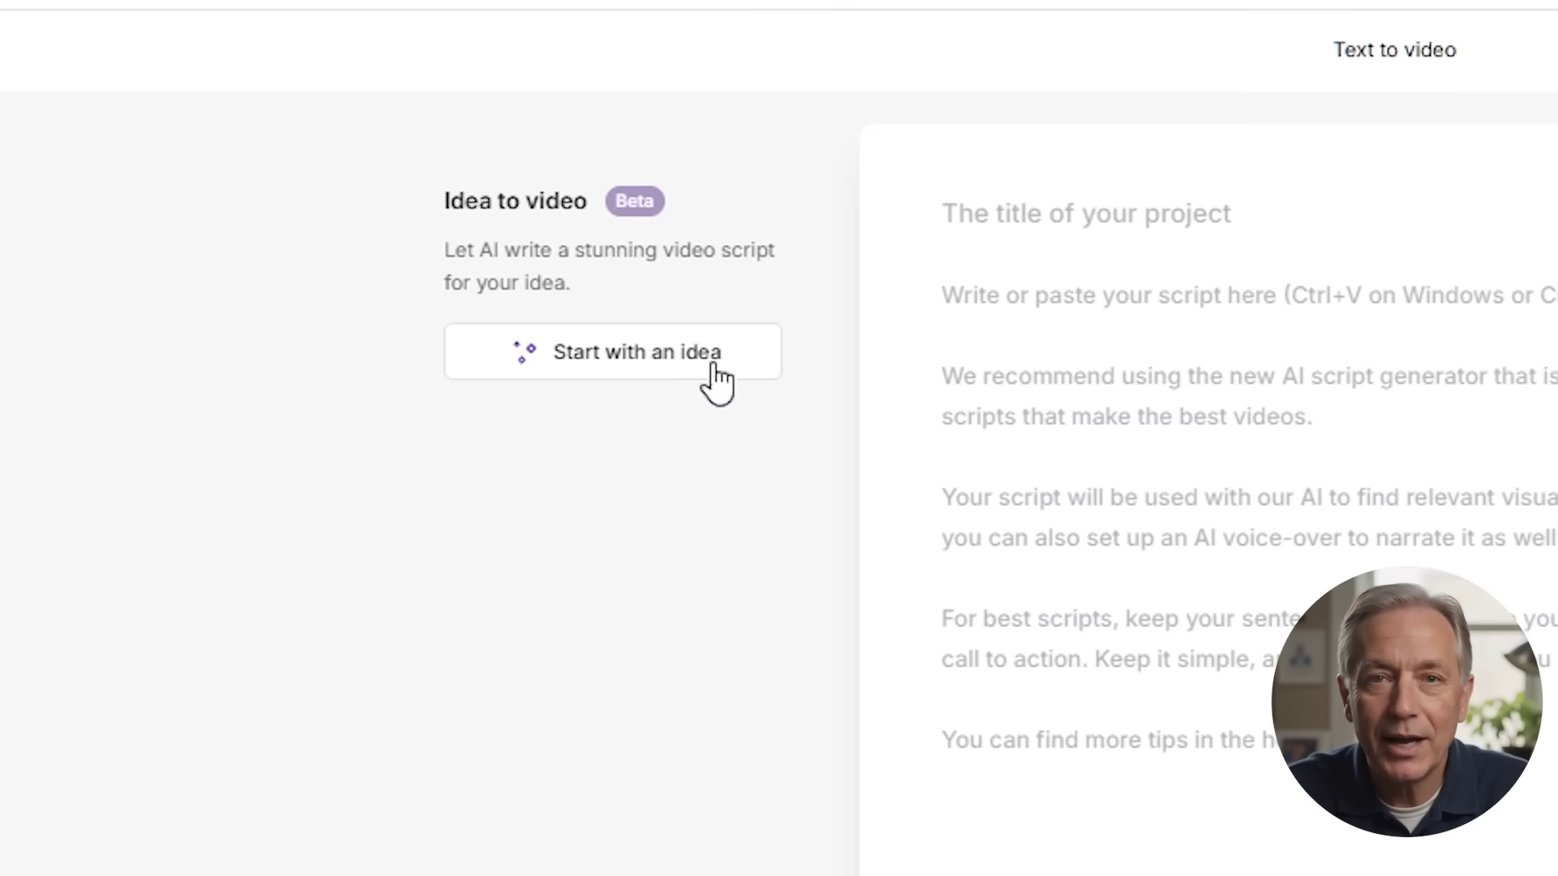
# Generate an AI script from the idea 'What would happen if the sun disappeared?'
pyautogui.click(714, 366)
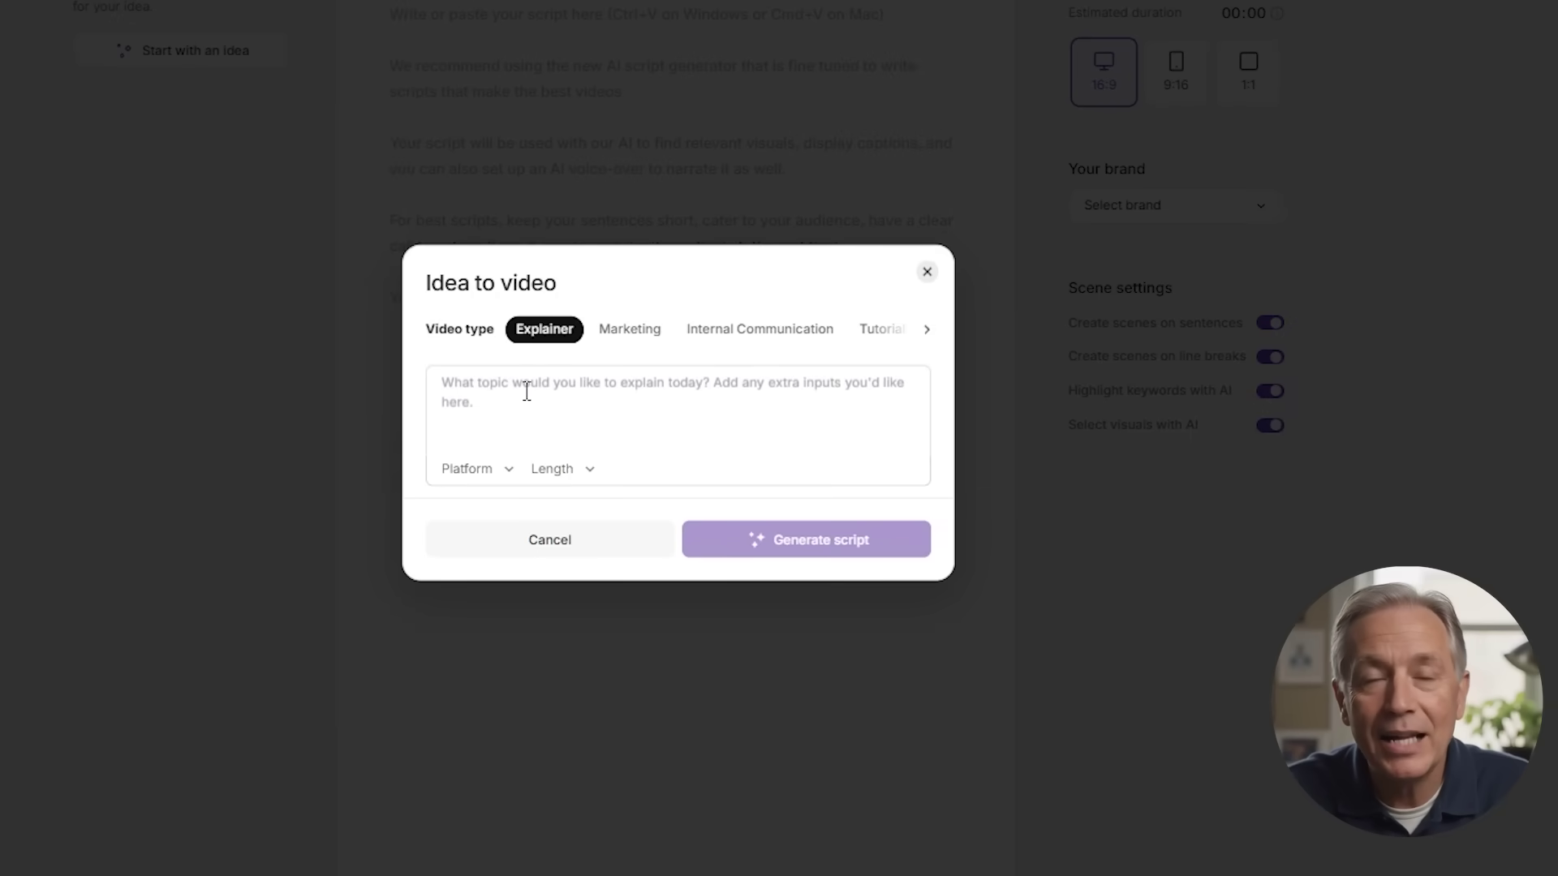
pyautogui.write('What would happen if the sun disappeared?')
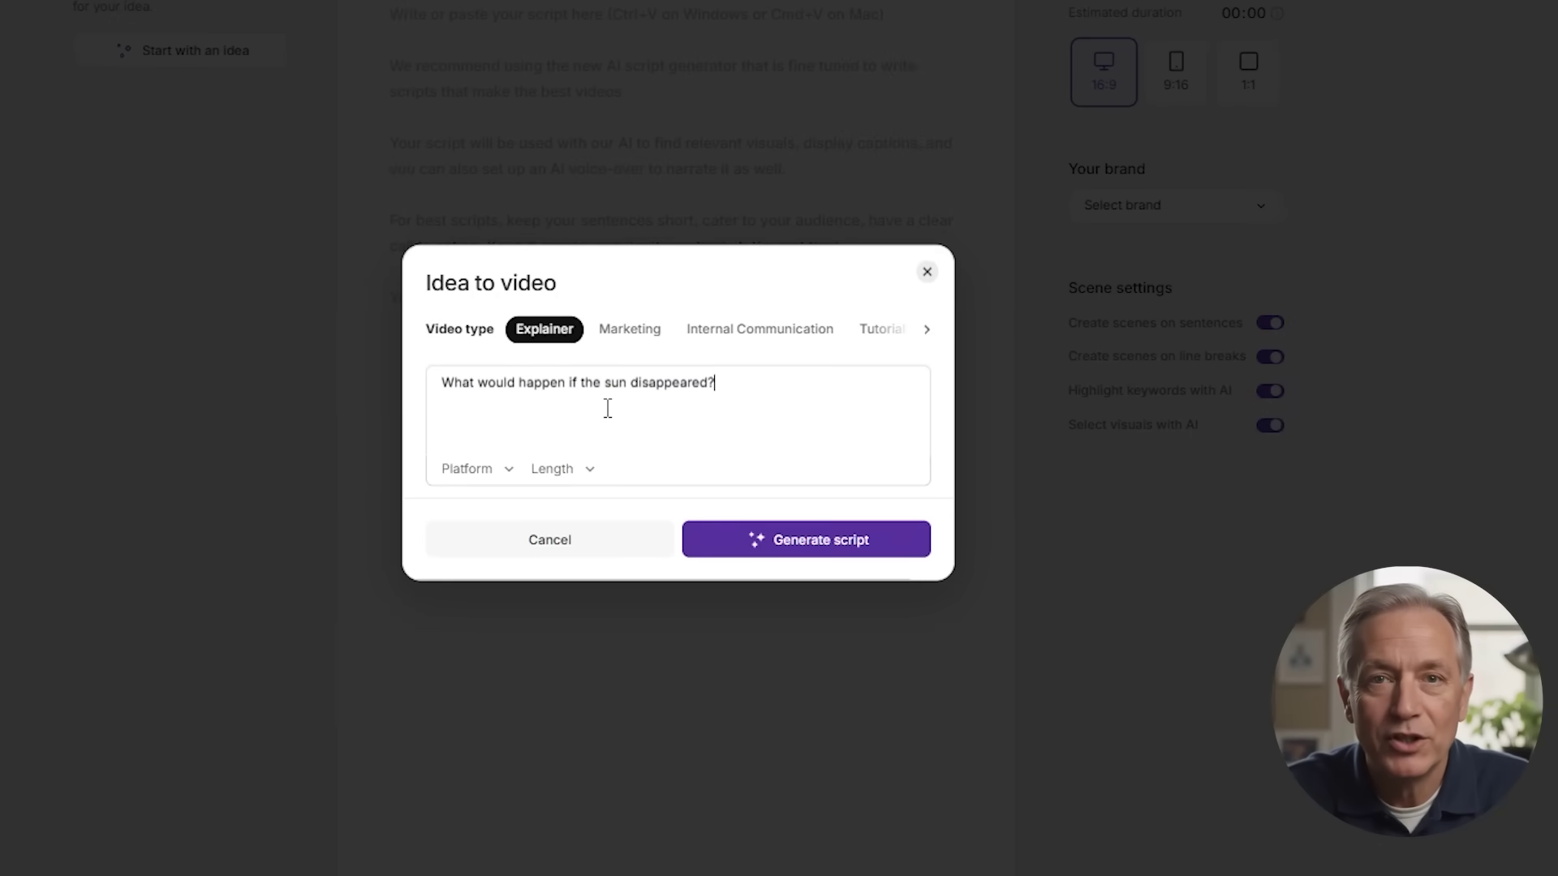
pyautogui.click(809, 541)
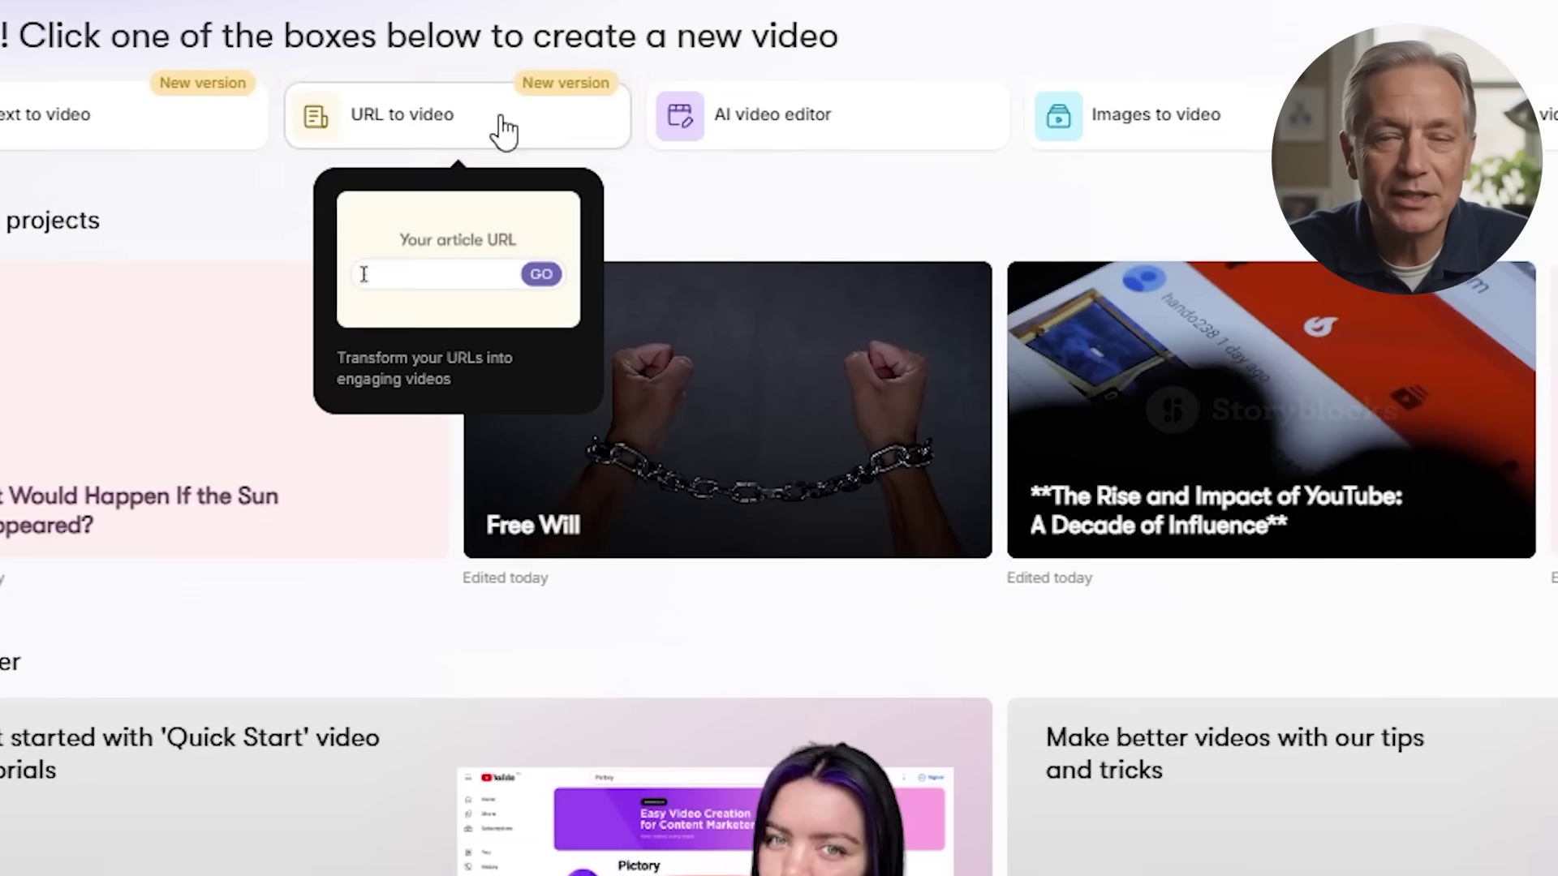
# Paste the National Geographic article URL and describe the audience as general science enthusiasts in the USA
pyautogui.click(504, 129)
pyautogui.write('https://www.nationalgeographic.com/science/article/the-sun')
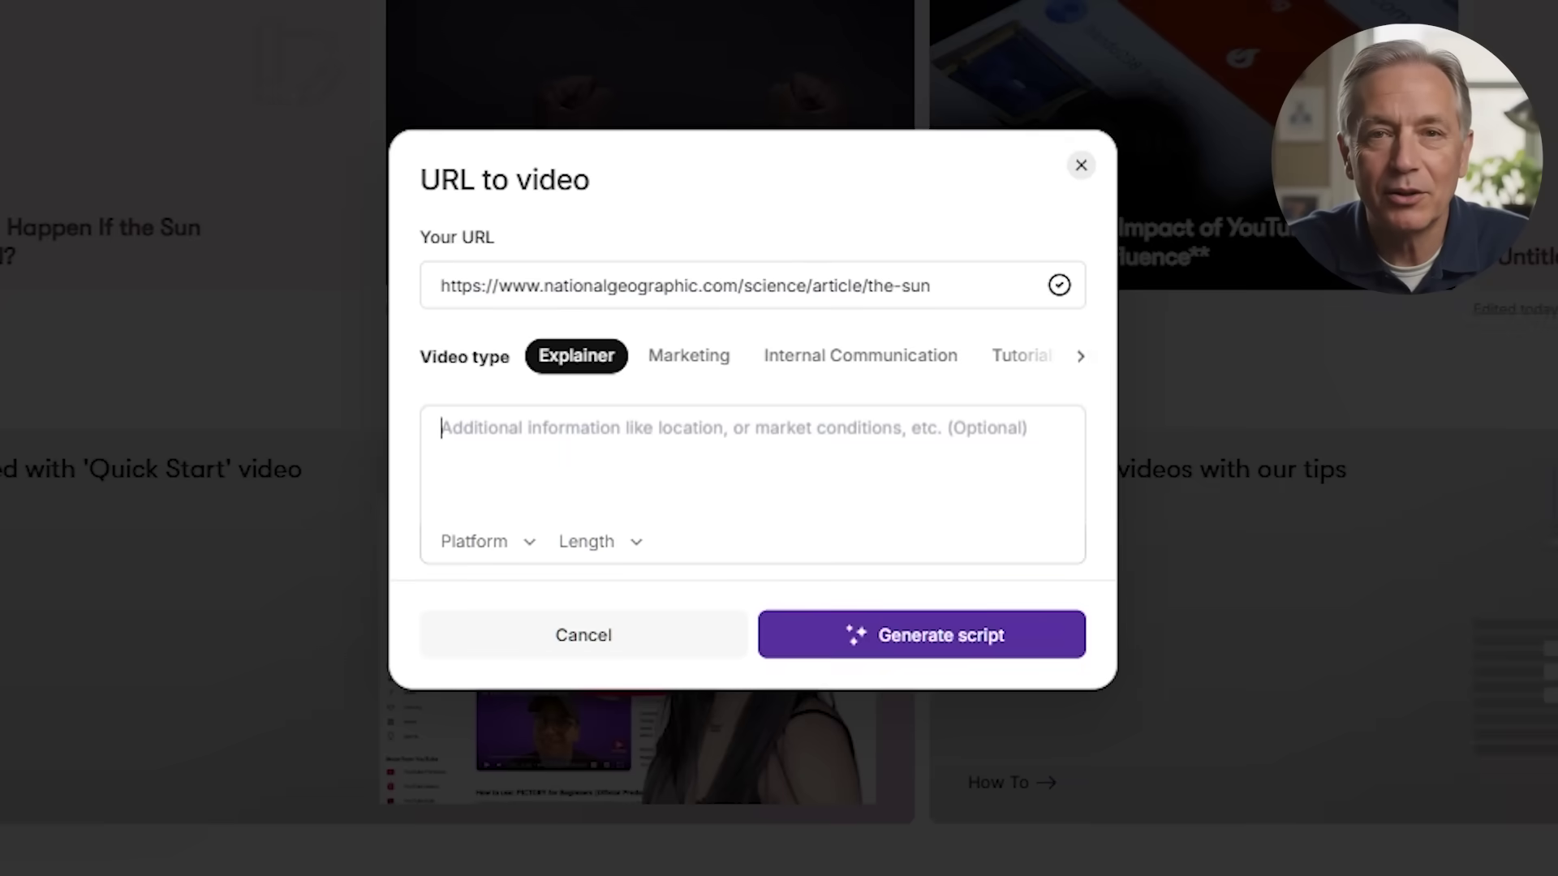
pyautogui.click(487, 427)
pyautogui.write('This video is for general science ')
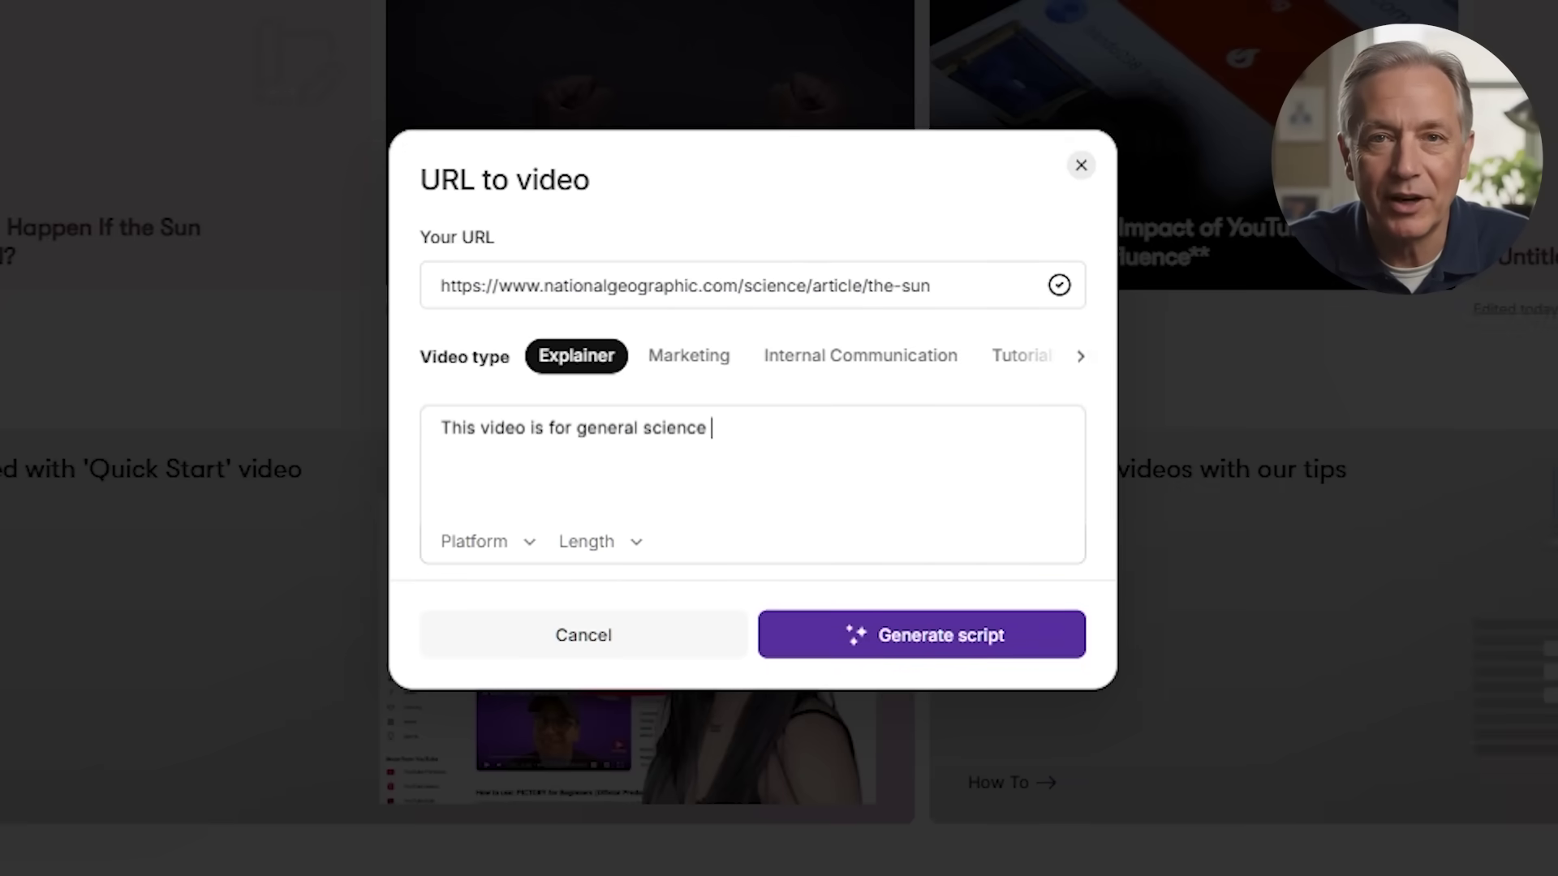
pyautogui.write('enthusainst, and its located in the US')
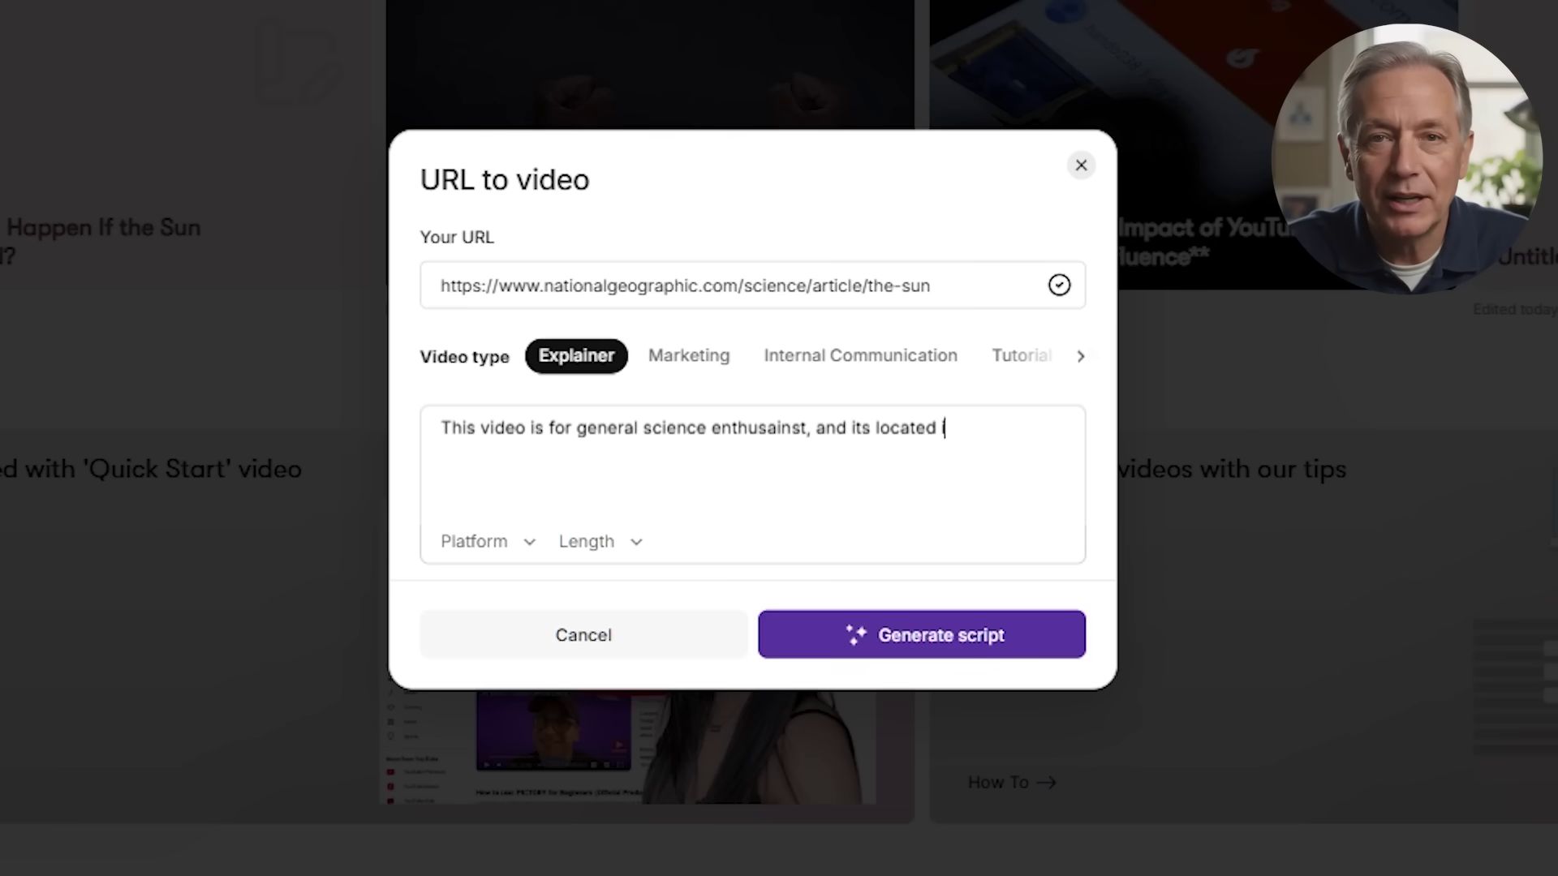
pyautogui.write('A, with a fri')
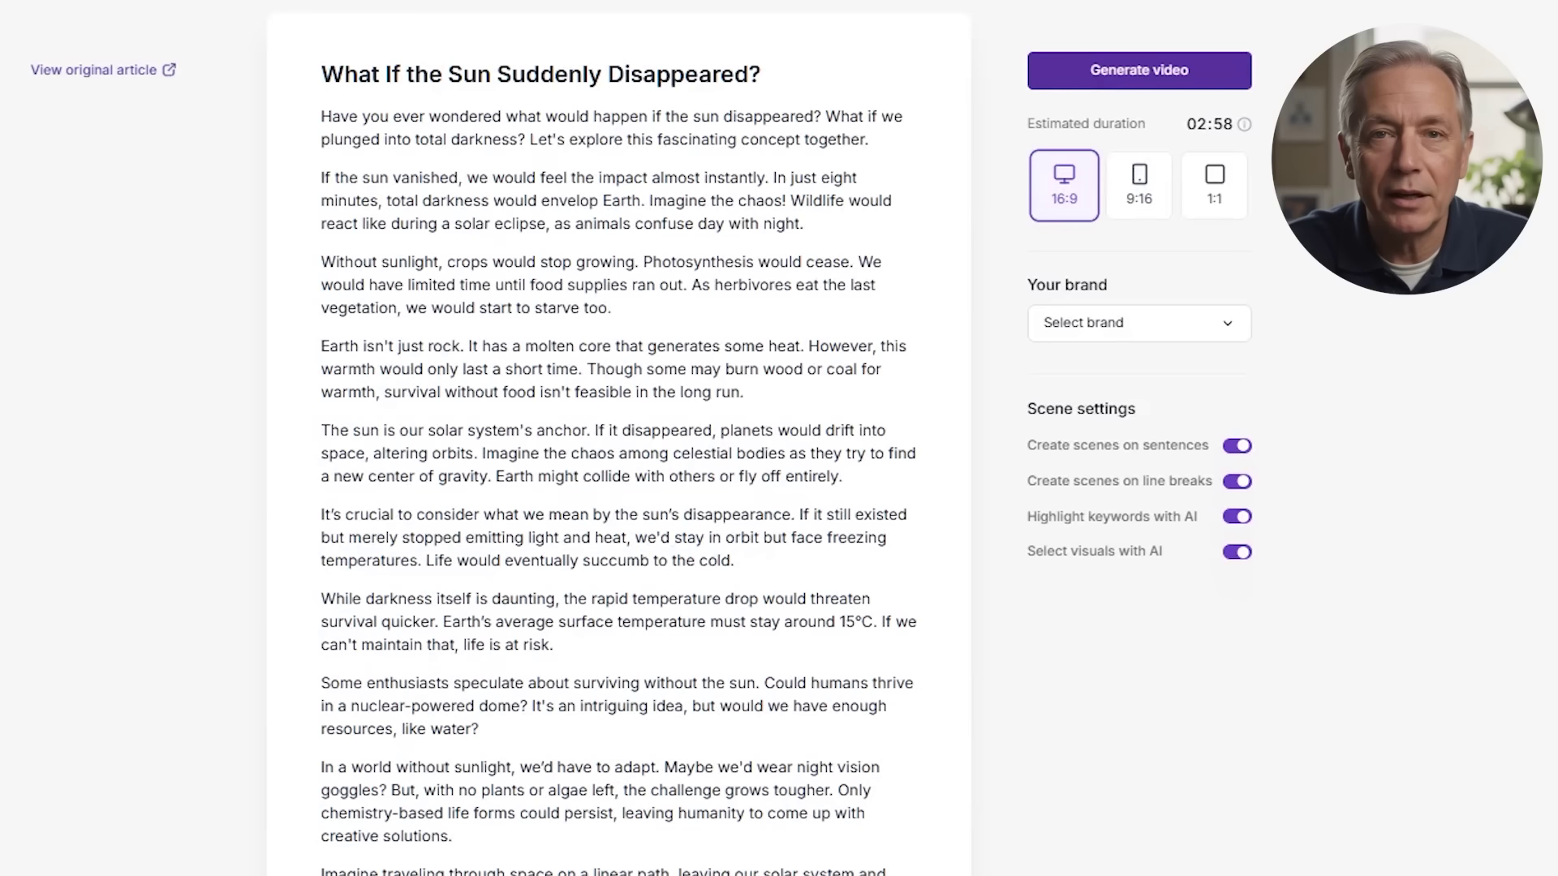
pyautogui.scroll(-1, 618, 438)
pyautogui.scroll(1, 618, 438)
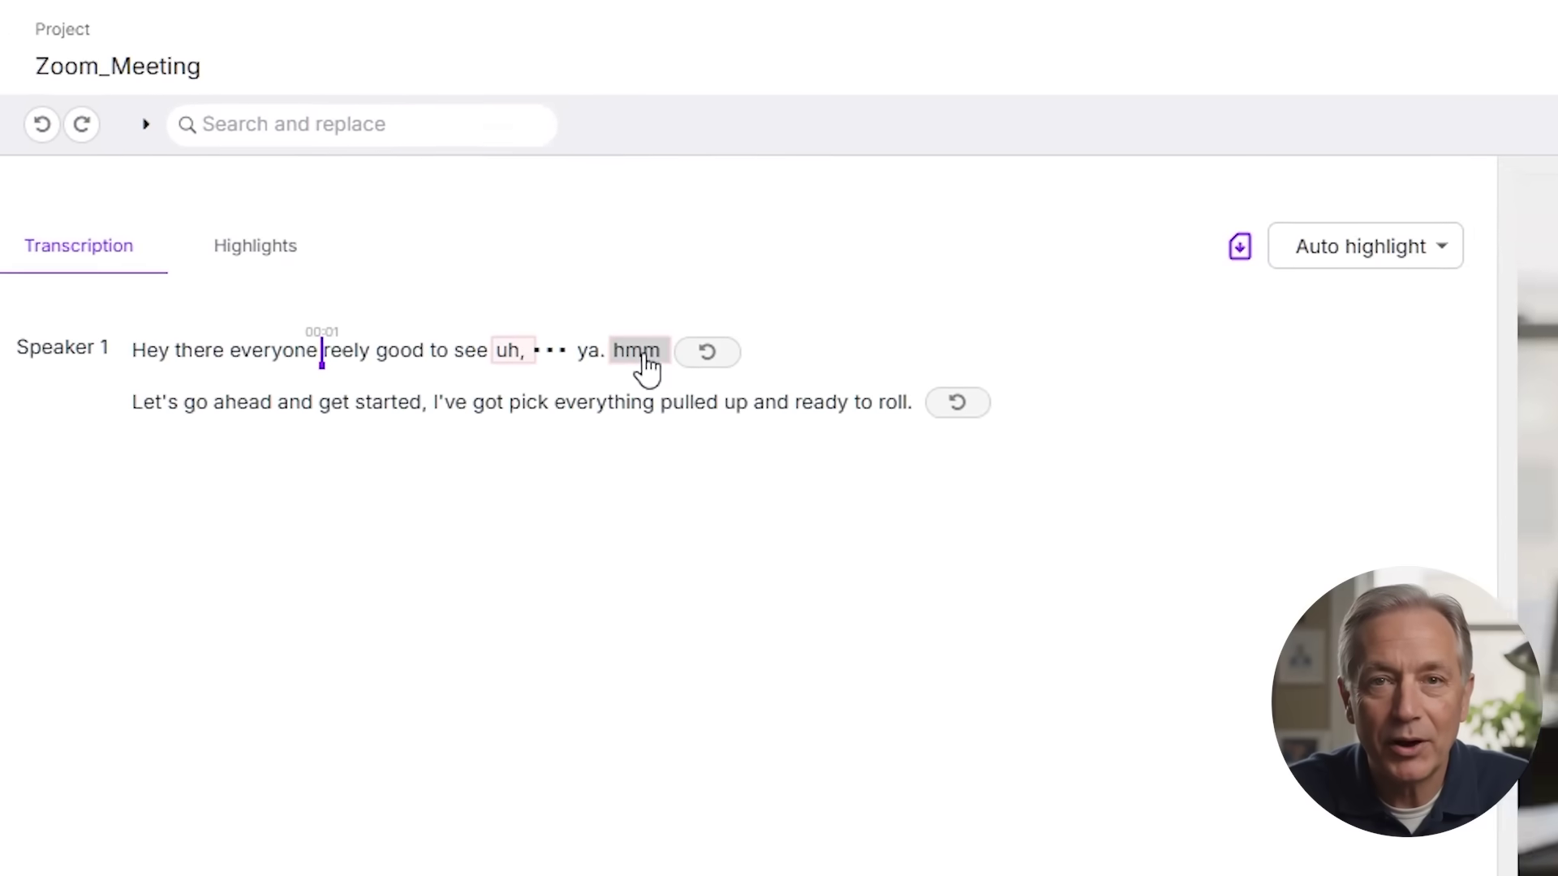
# Delete the filler words 'hmm' and 'uh' from the video
pyautogui.click(348, 267)
pyautogui.click(750, 531)
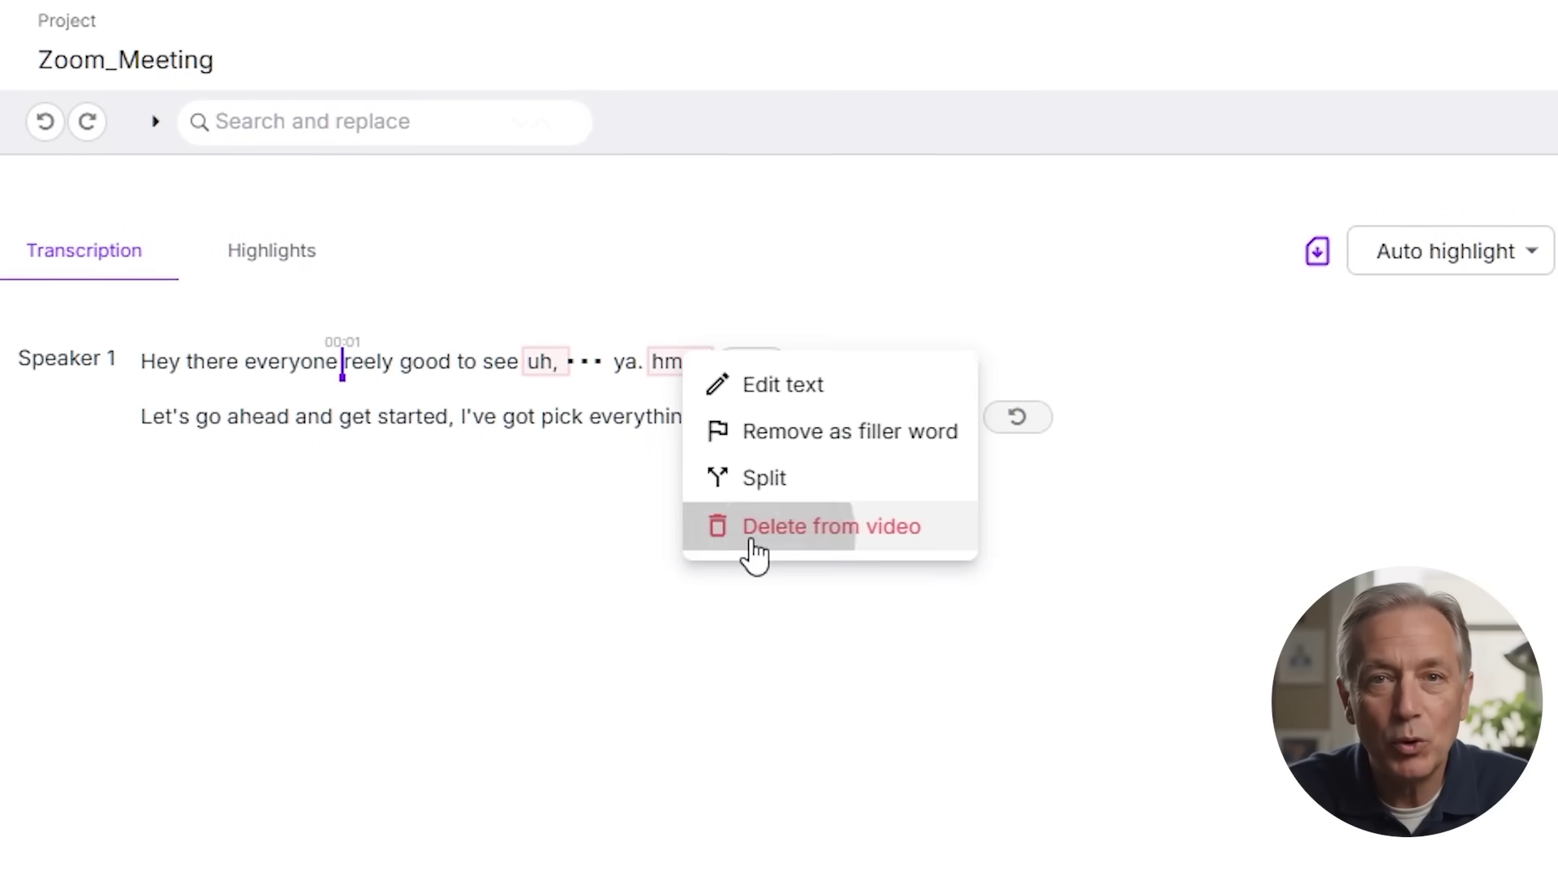
pyautogui.click(545, 363)
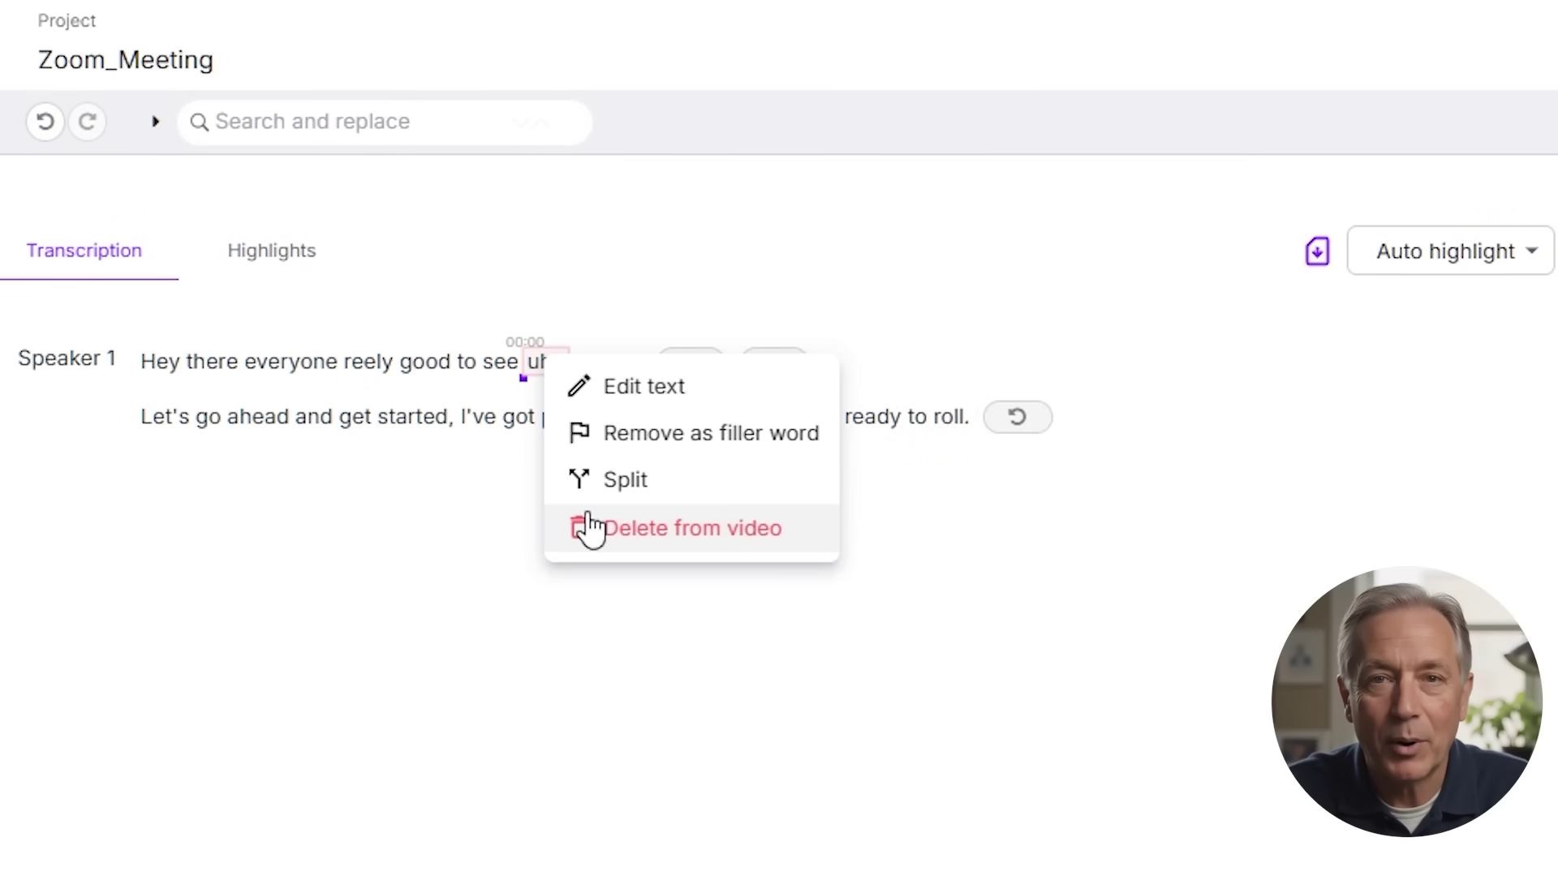
pyautogui.click(590, 529)
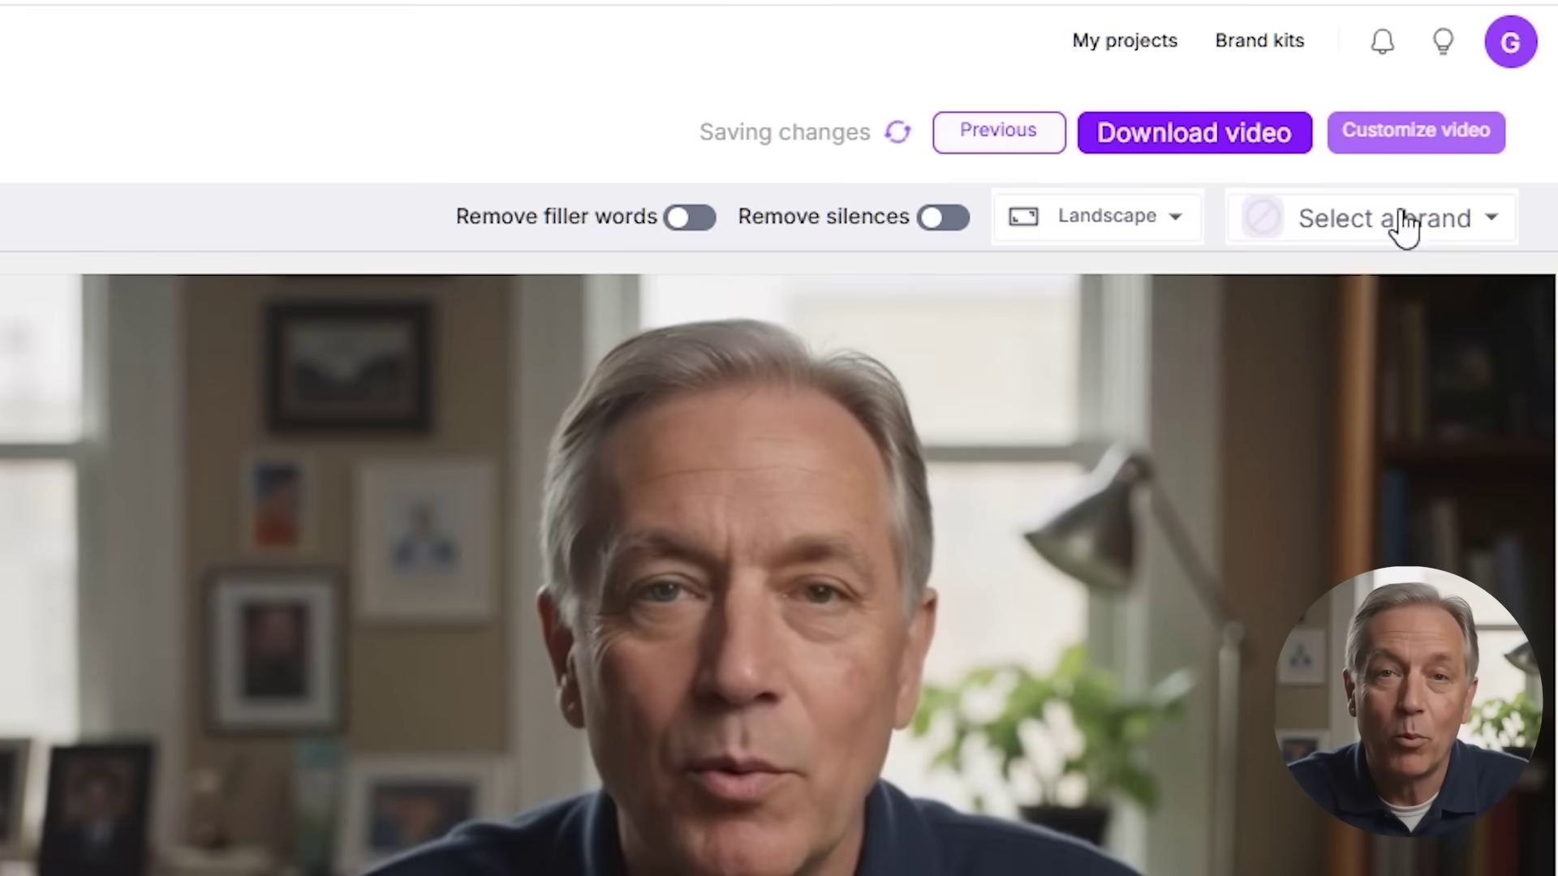
# Apply the saved brand kit and start generating the video for download
pyautogui.click(1404, 228)
pyautogui.click(1383, 348)
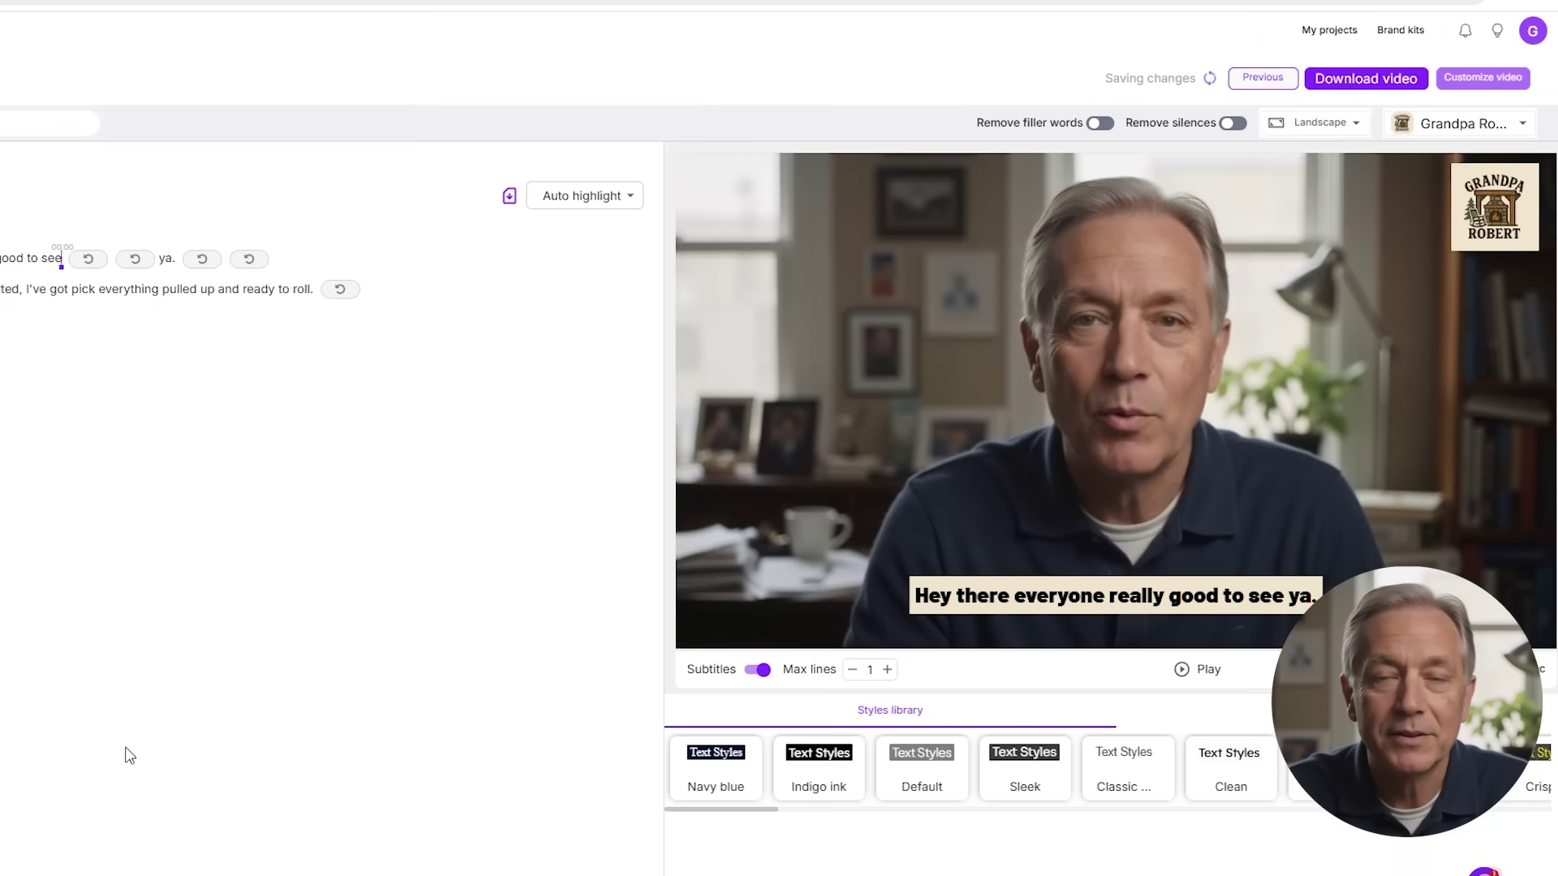
pyautogui.moveTo(321, 292); pyautogui.dragTo(97, 219)
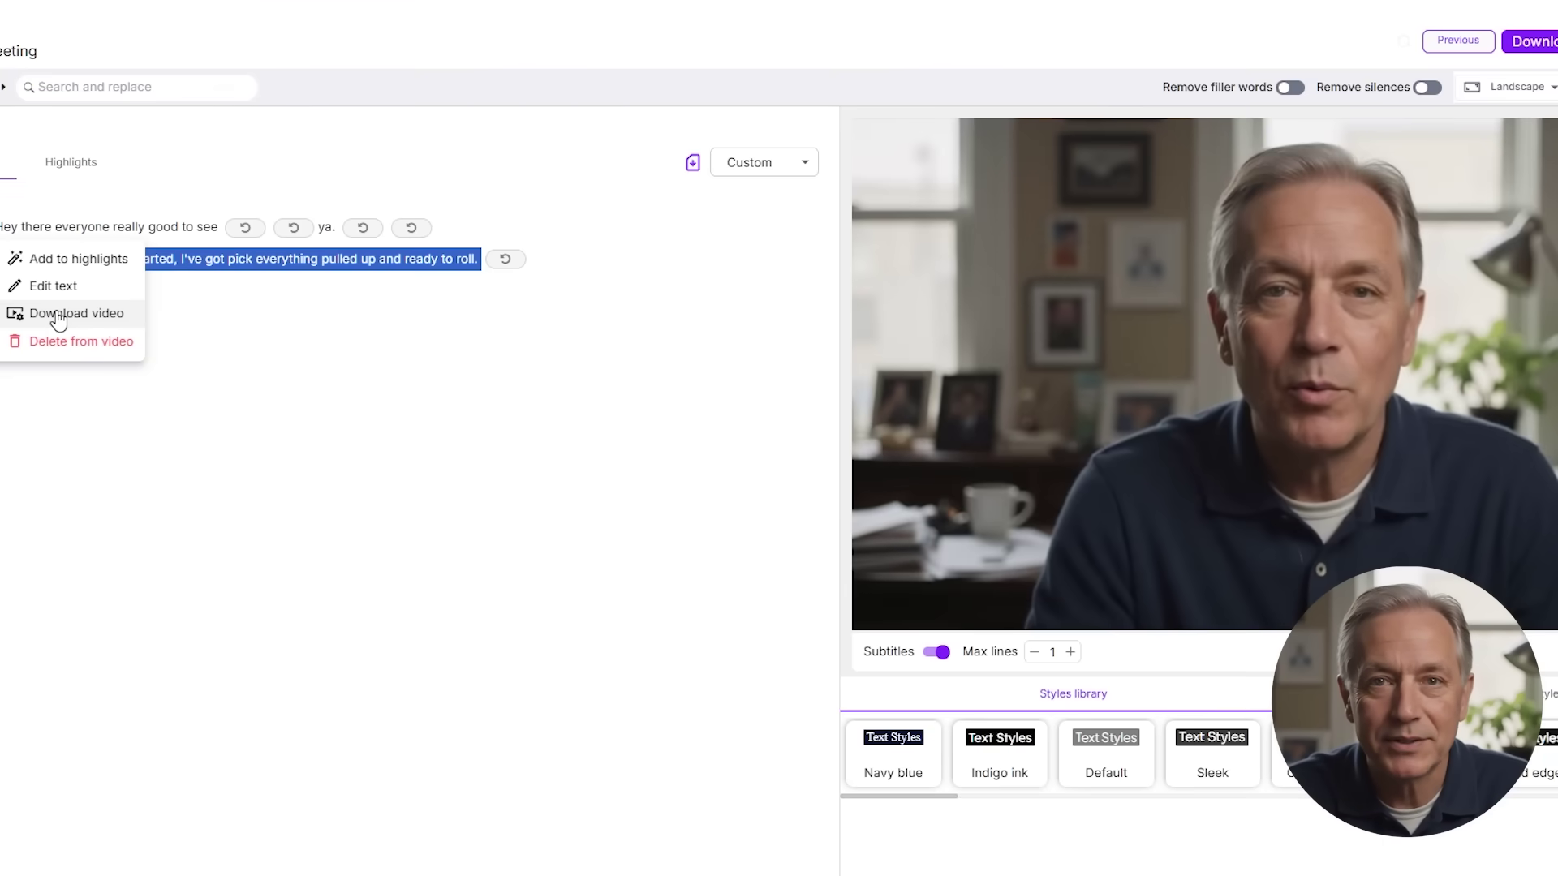
pyautogui.click(59, 317)
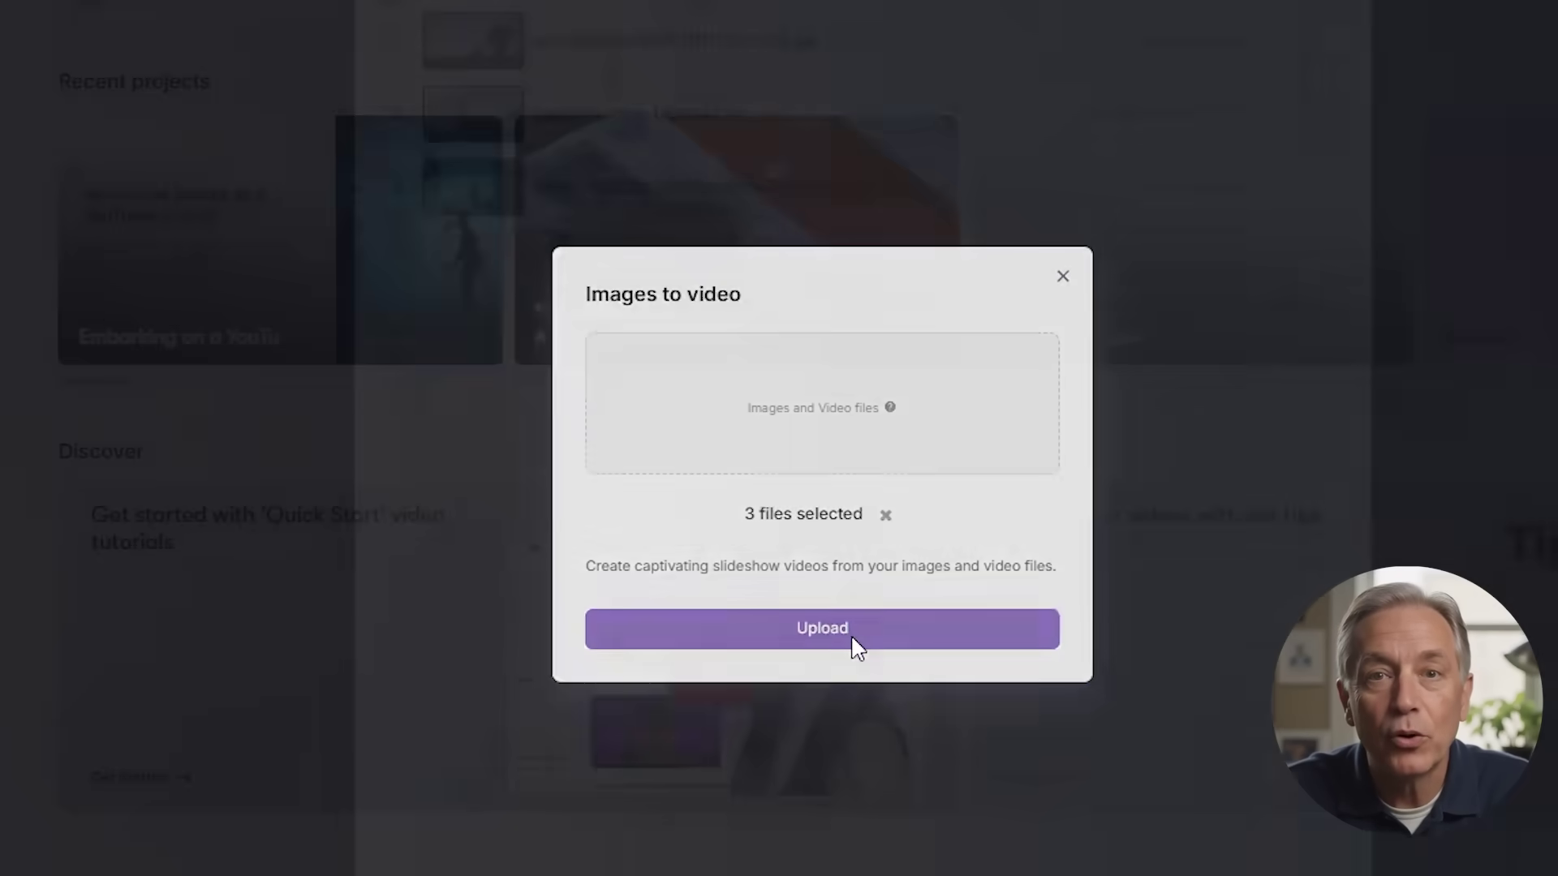
# Upload the three selected files as a slideshow and browse the voiceover and background music options
pyautogui.click(851, 641)
pyautogui.click(1327, 108)
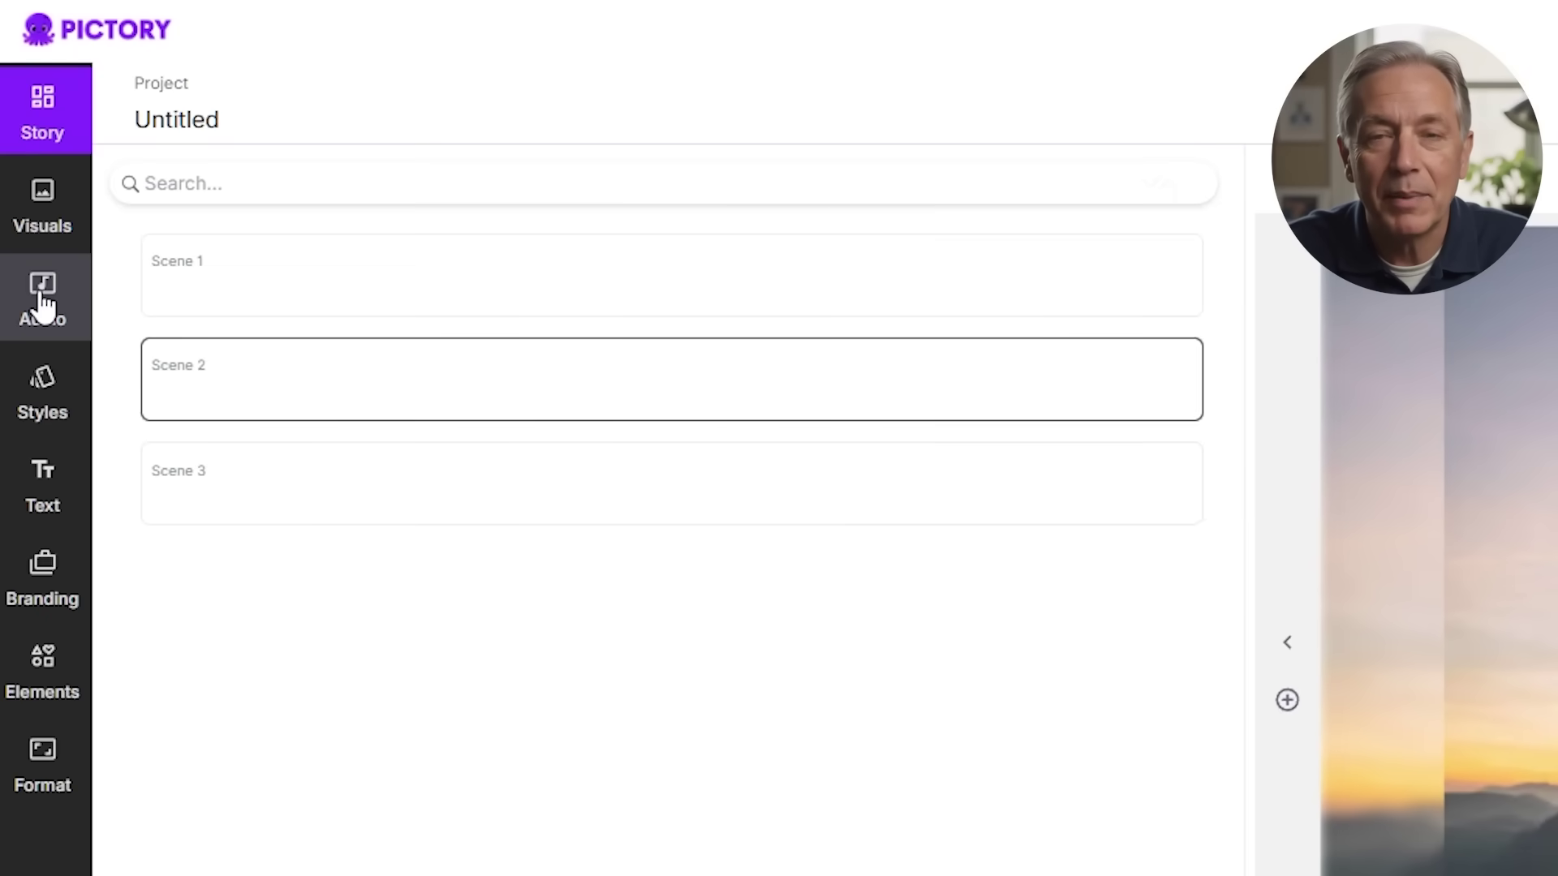
pyautogui.click(40, 302)
pyautogui.click(309, 191)
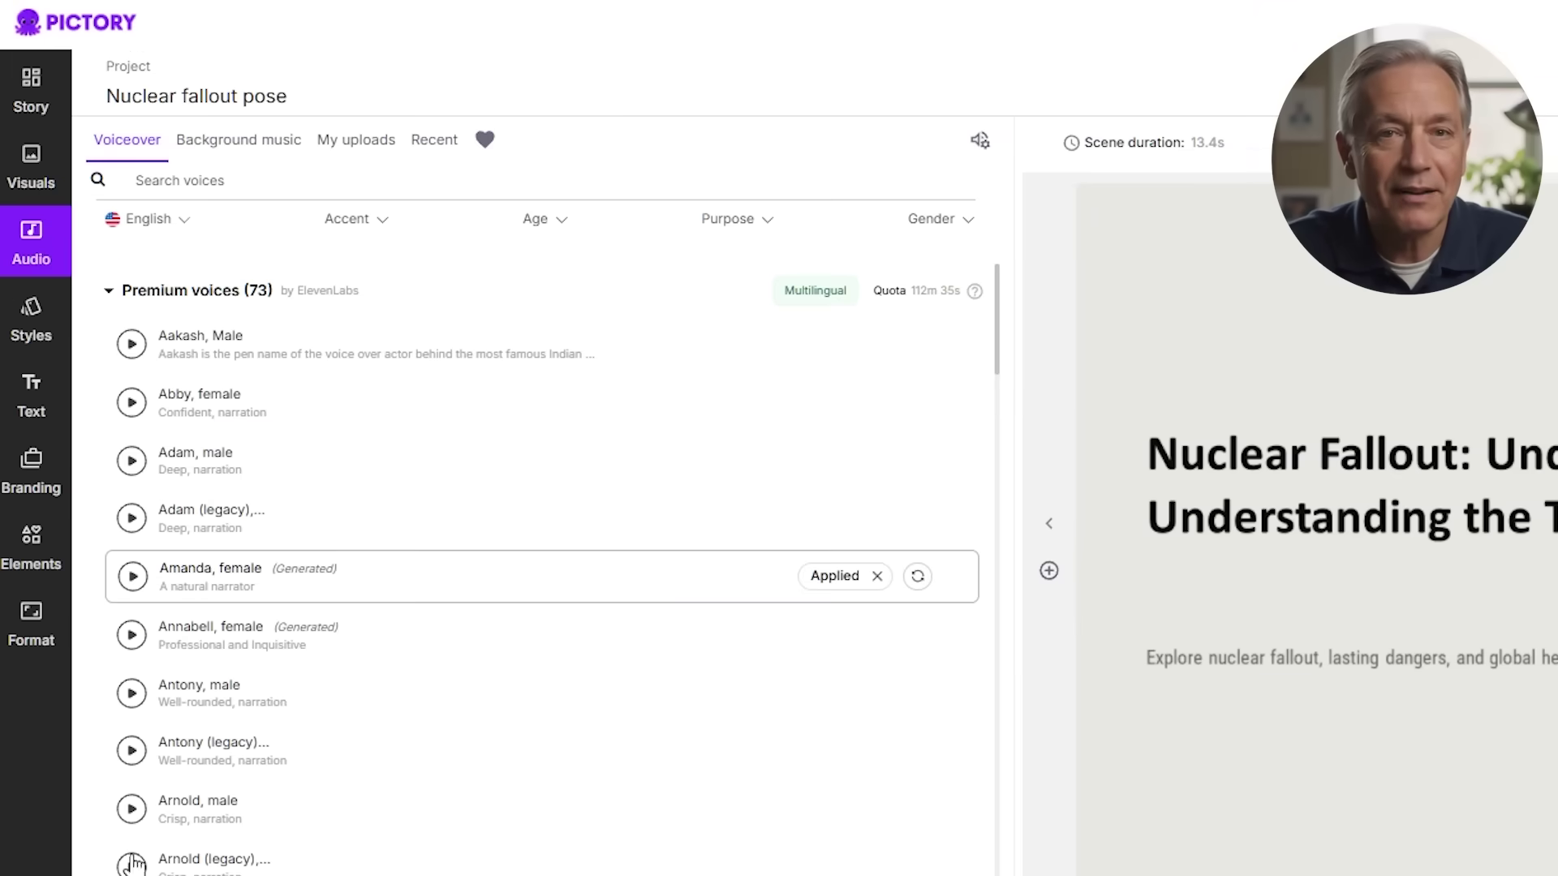
# Review the background music tracks and Scene 1's transition choices, then start a new recording project
pyautogui.click(237, 147)
pyautogui.click(821, 837)
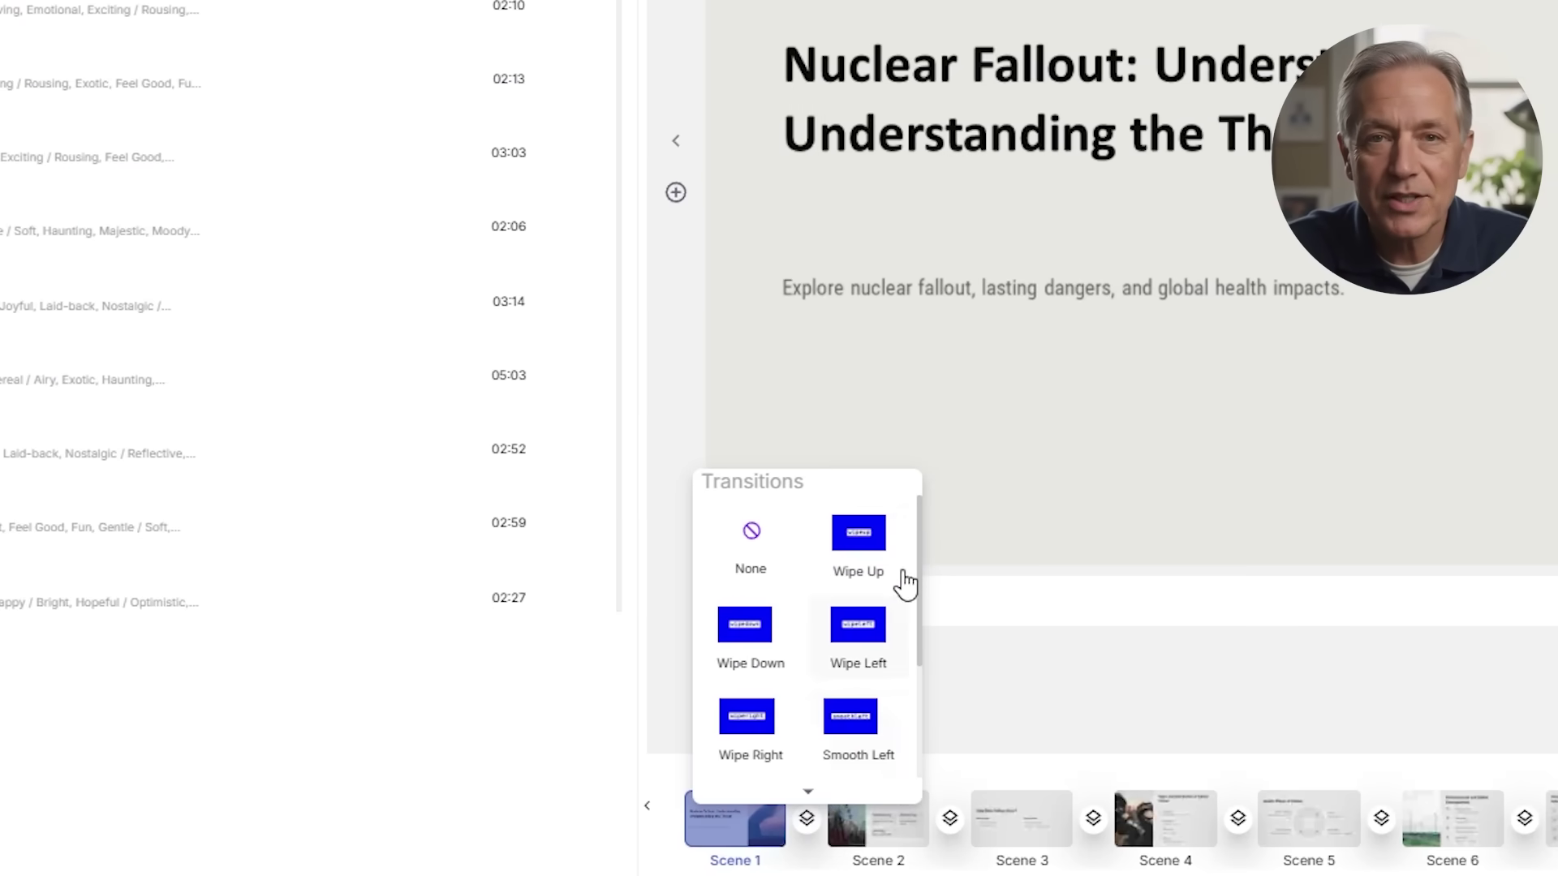
pyautogui.scroll(-2, 921, 568)
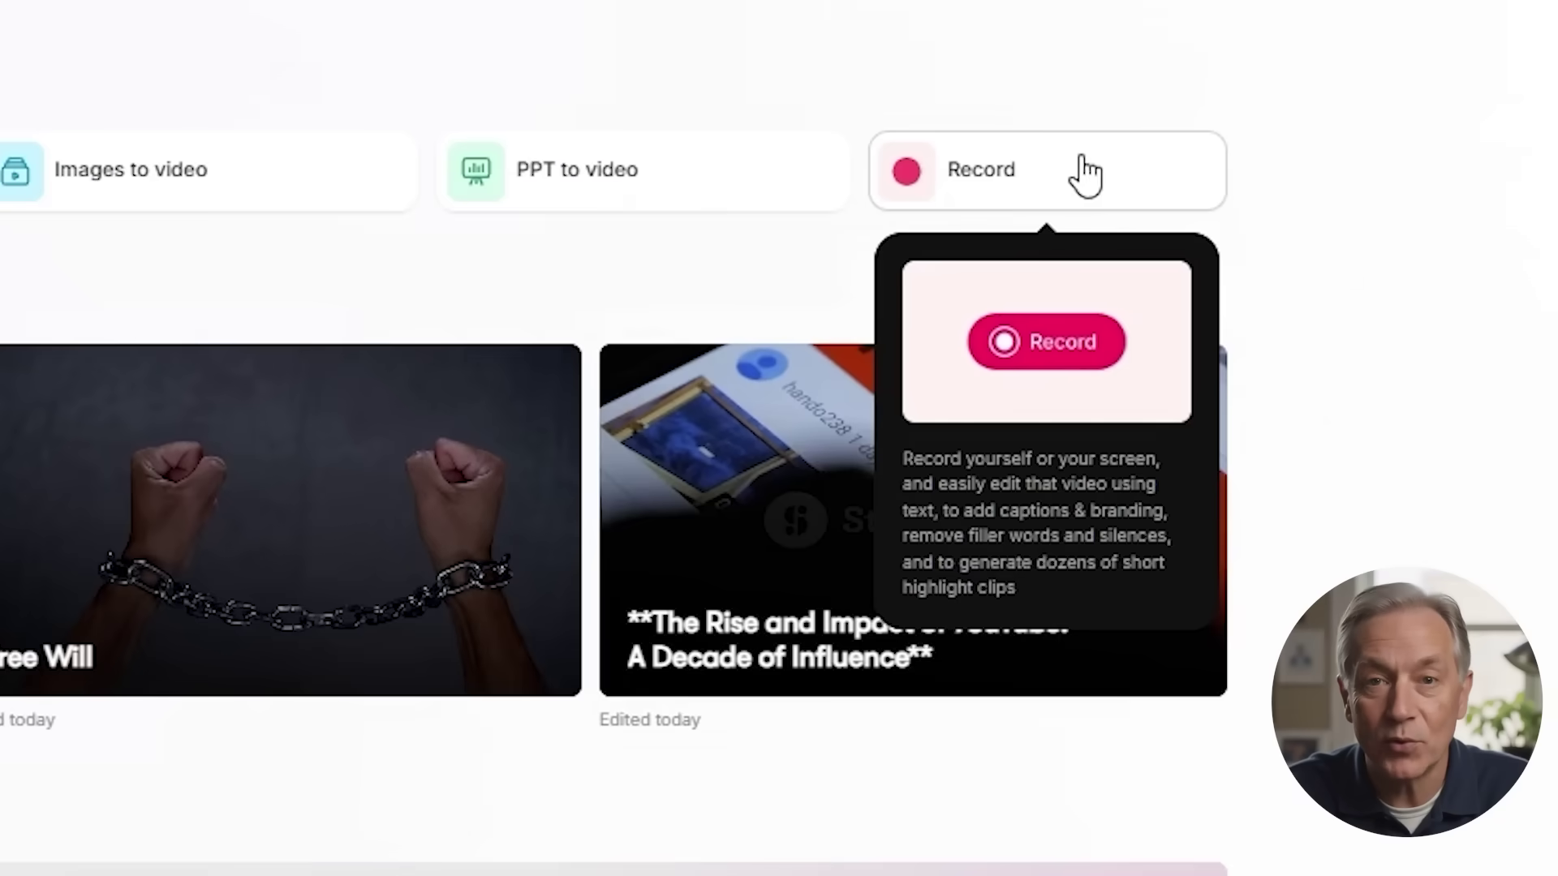
pyautogui.click(1517, 143)
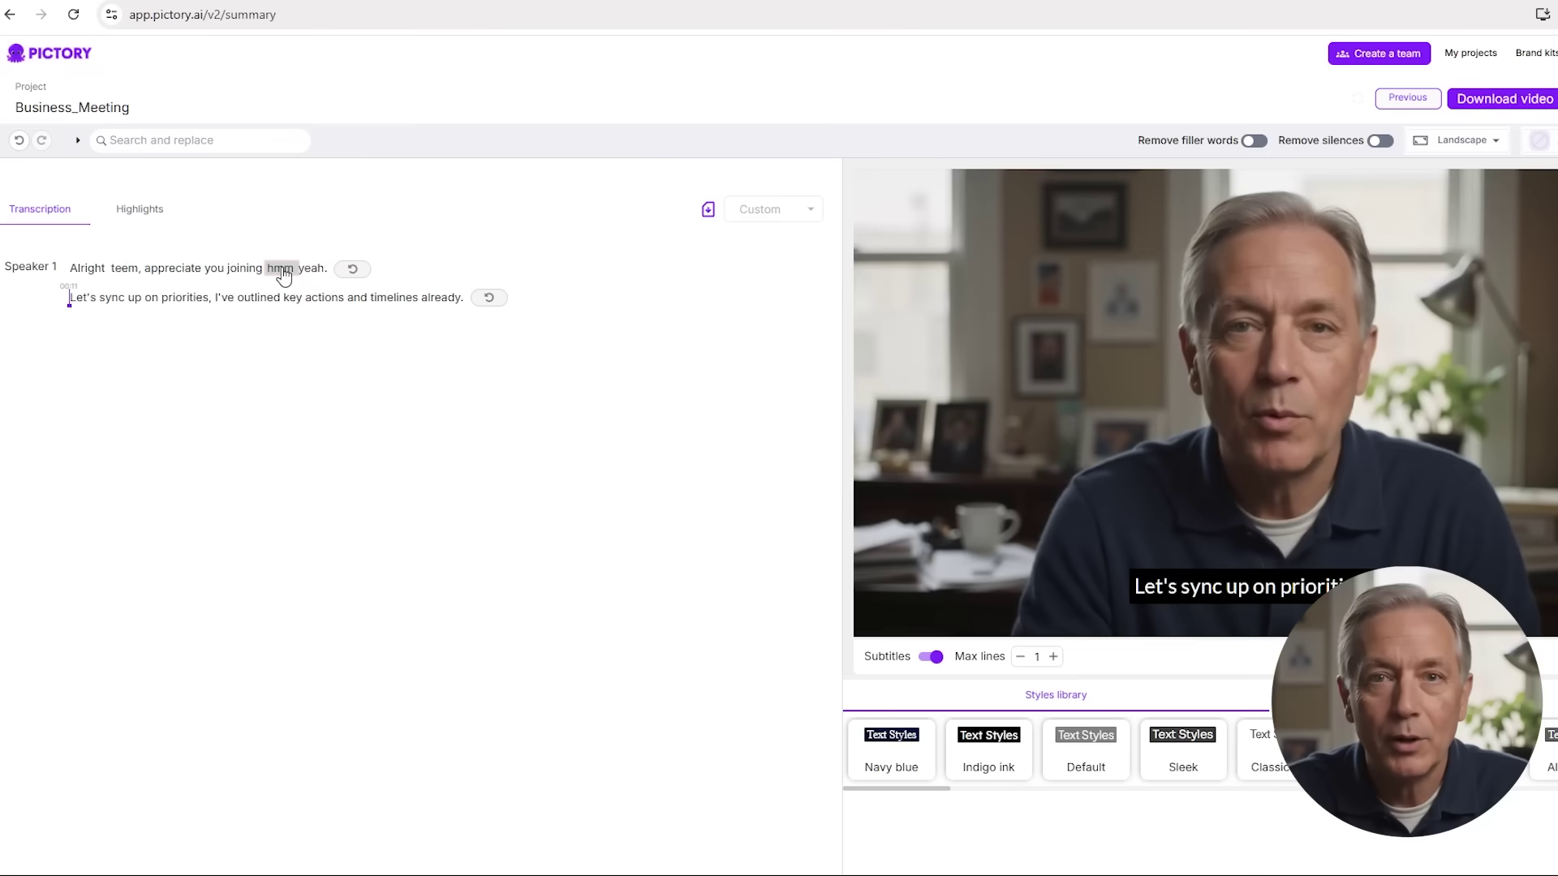
# Delete 'hmm' from the video and bring up the word options for the misspelled 'teem'
pyautogui.click(283, 275)
pyautogui.click(297, 350)
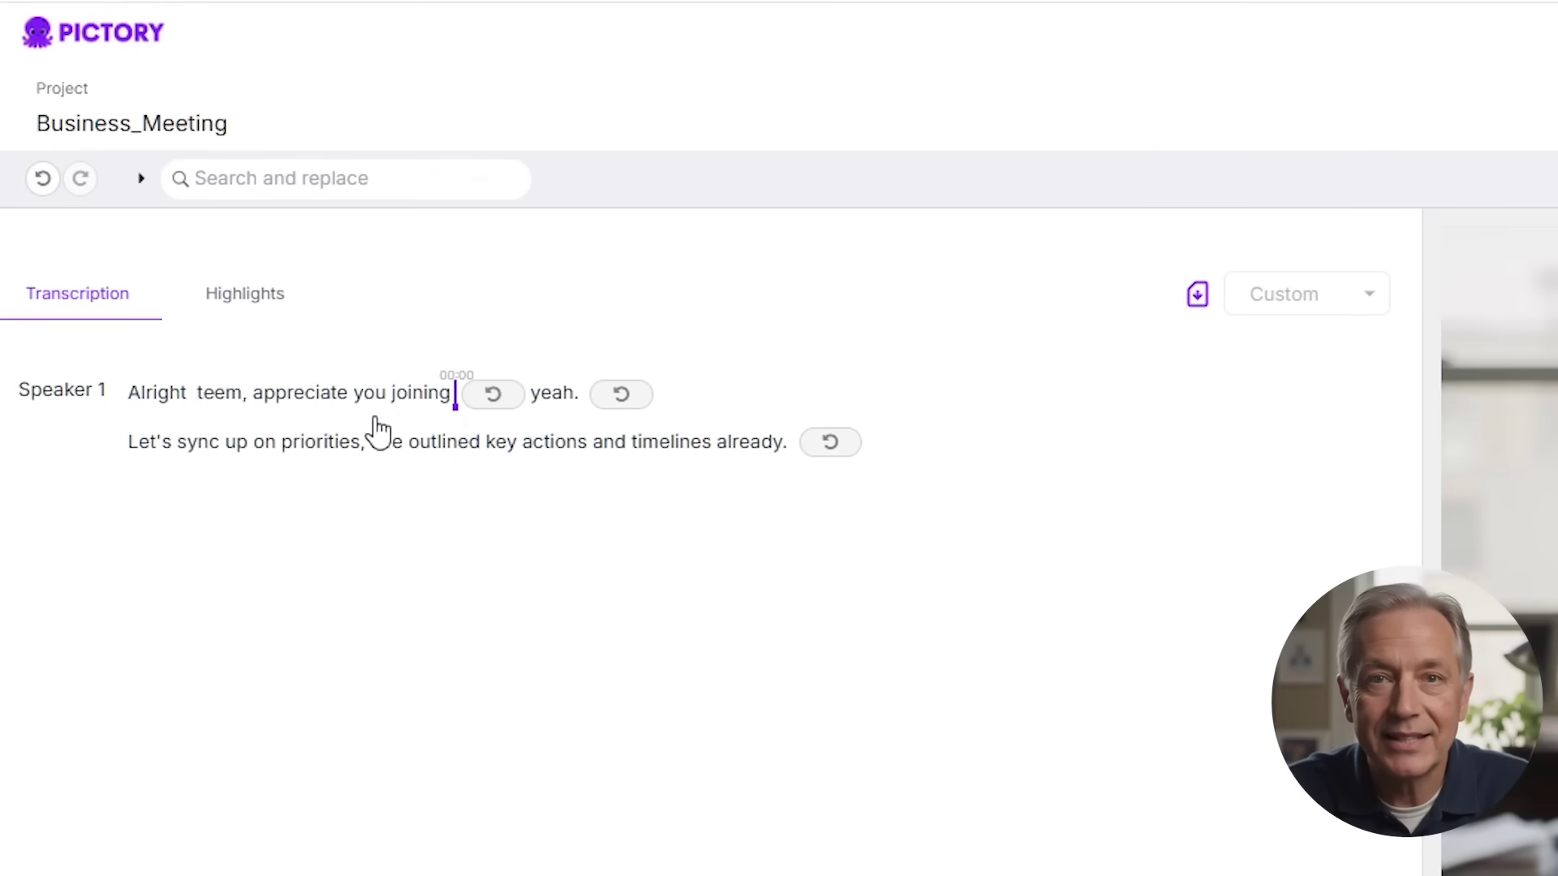
pyautogui.click(230, 405)
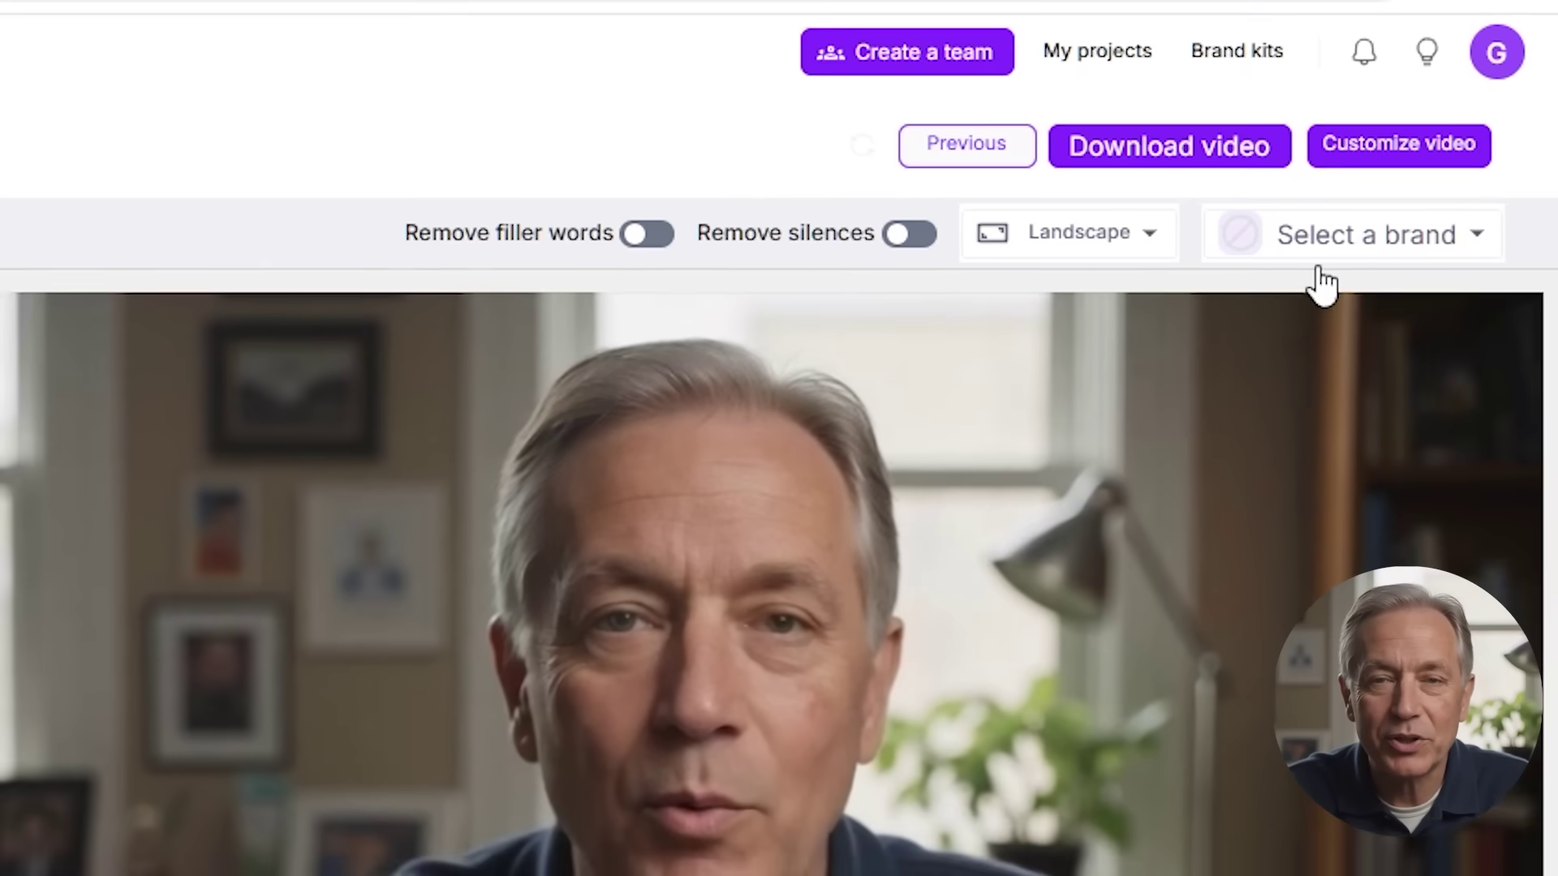
# Apply the saved brand kit's logo and download the highlights video in 1080p
pyautogui.click(1471, 139)
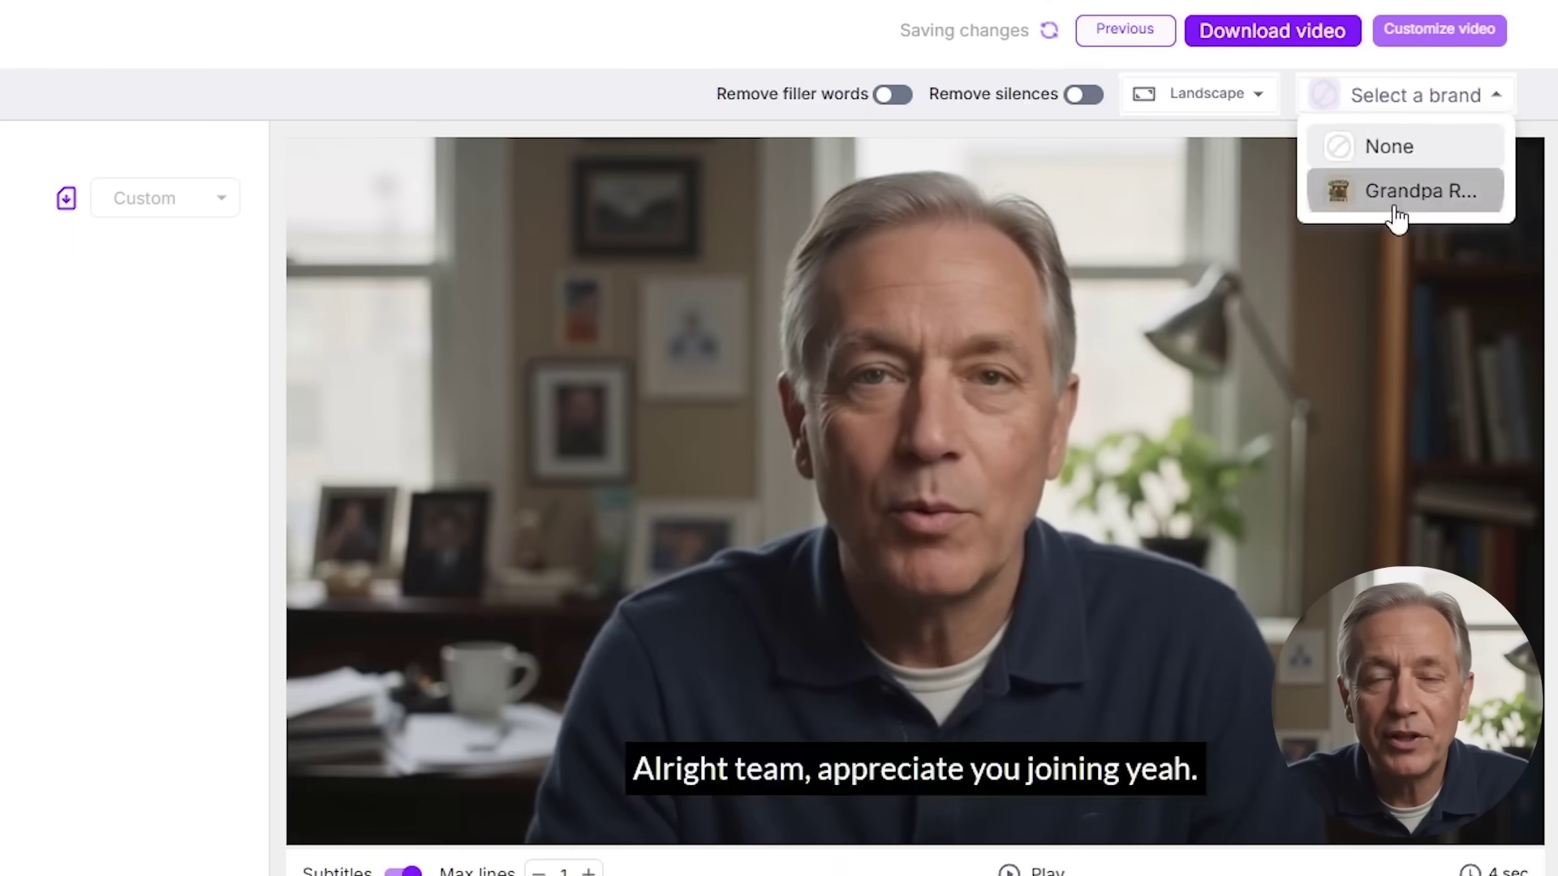
pyautogui.click(1371, 373)
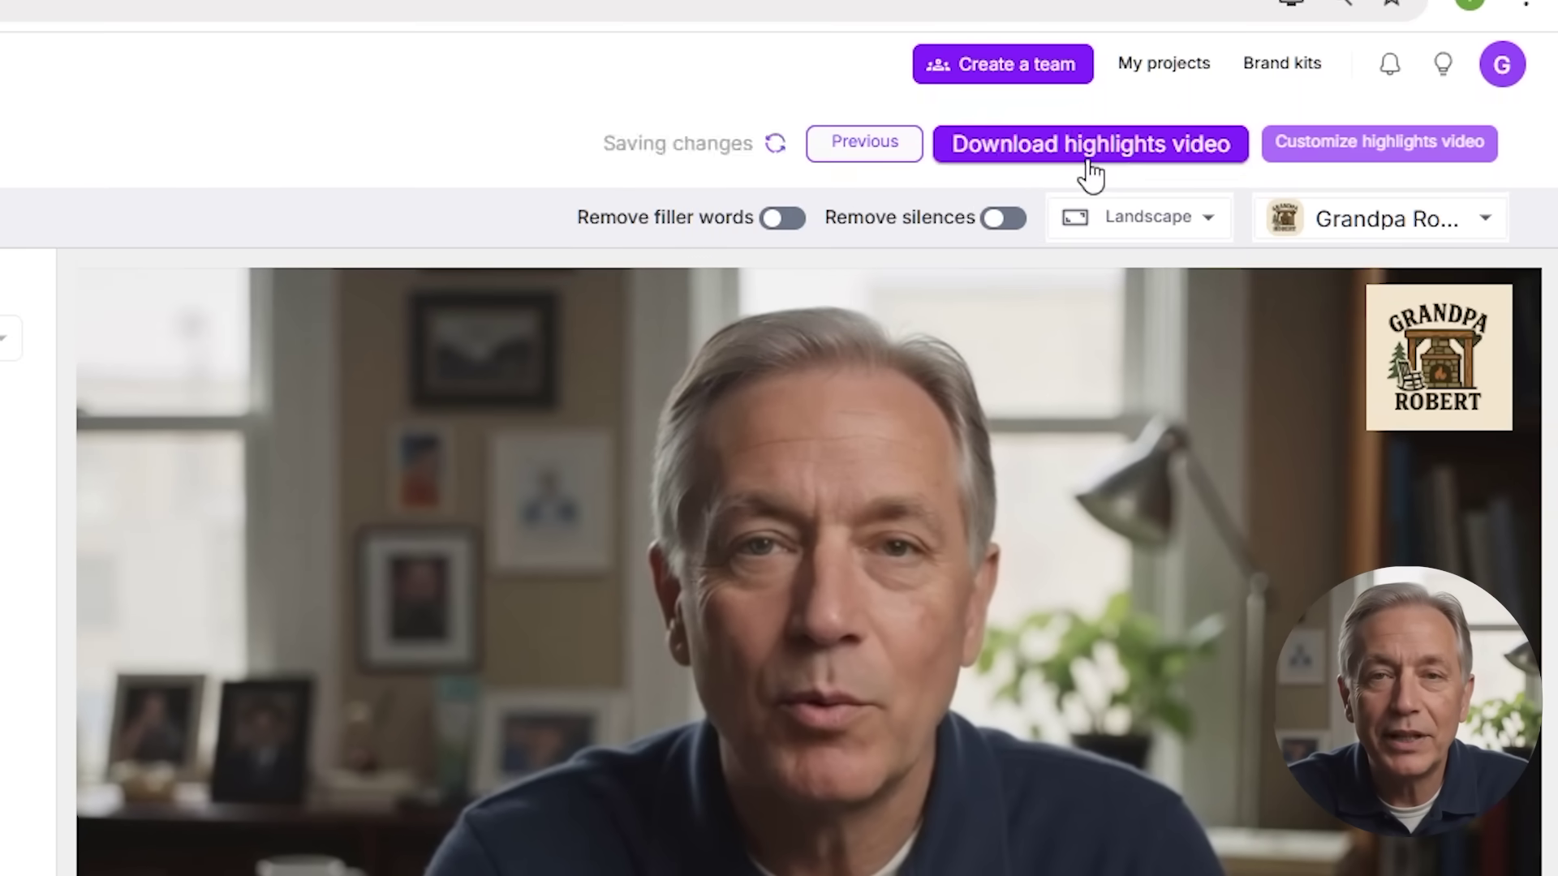
pyautogui.click(1273, 31)
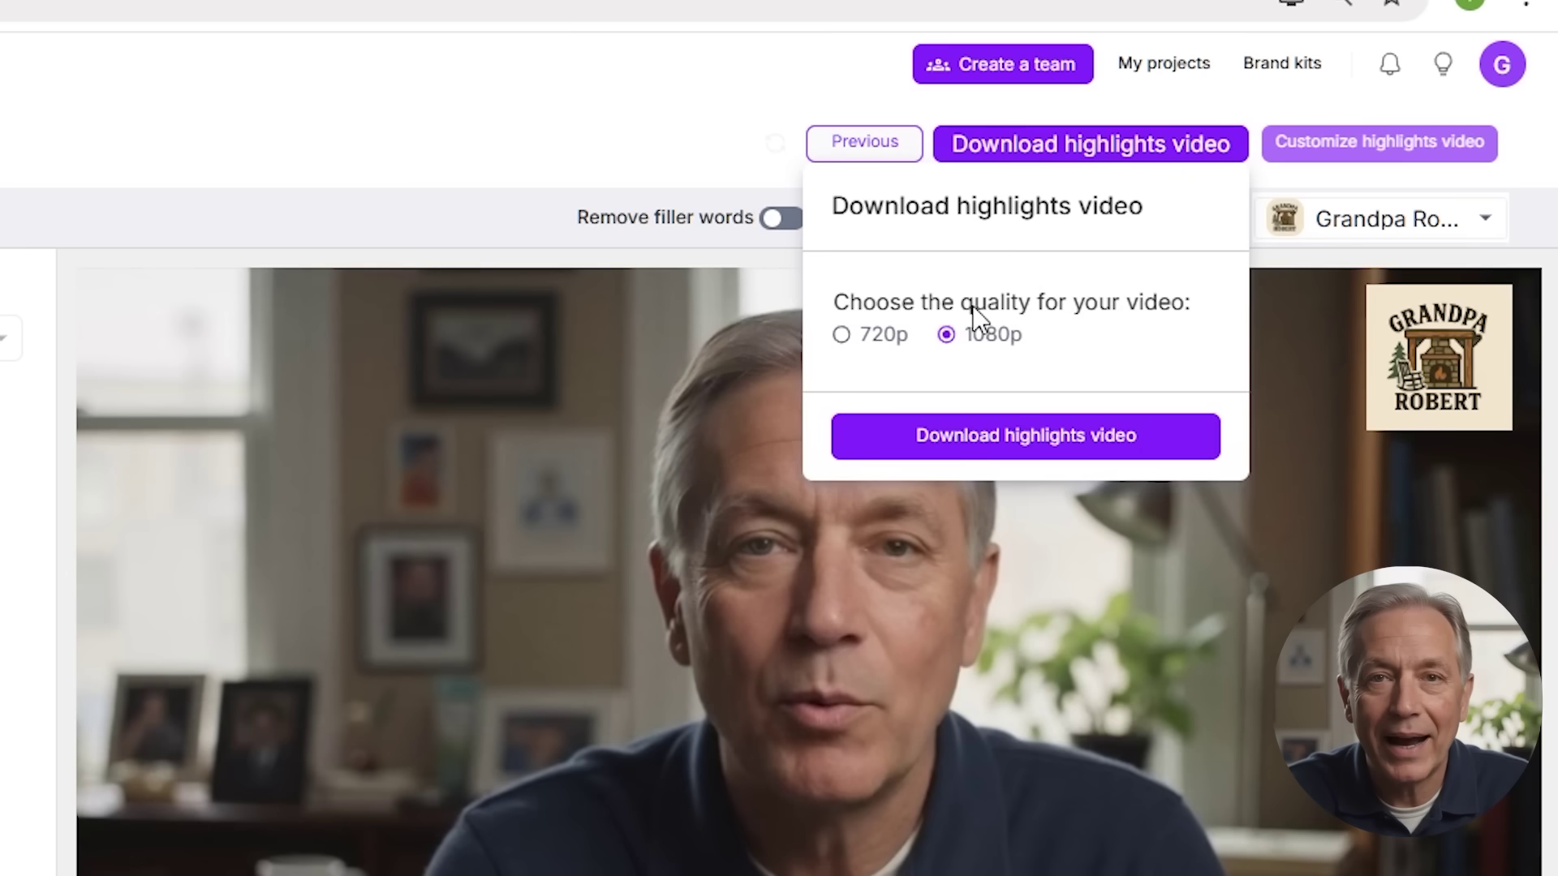
pyautogui.click(1093, 283)
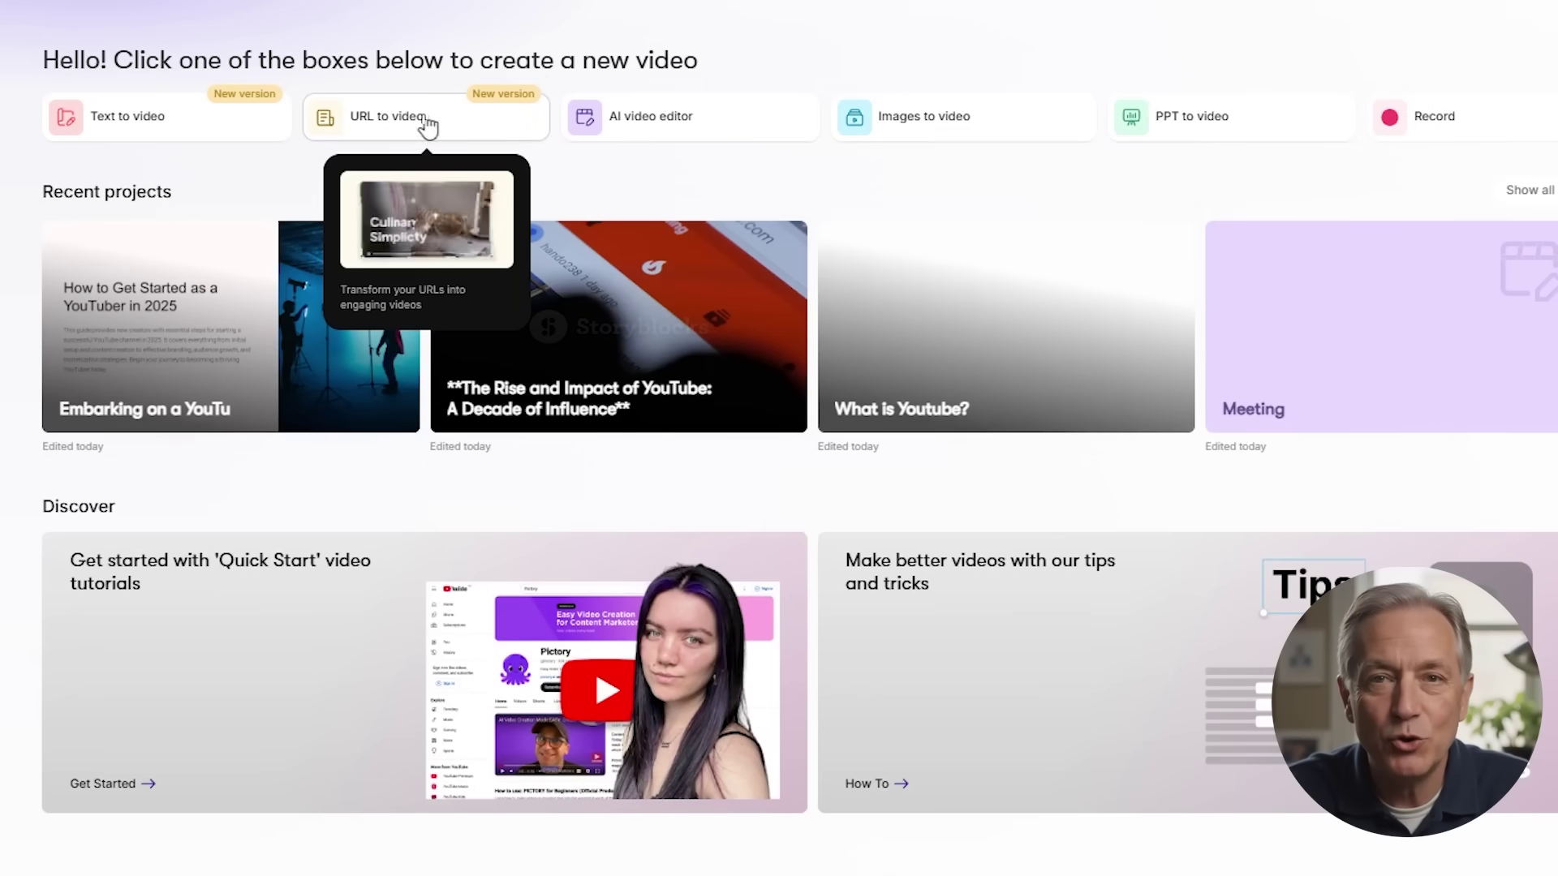
pyautogui.moveTo(719, 117)
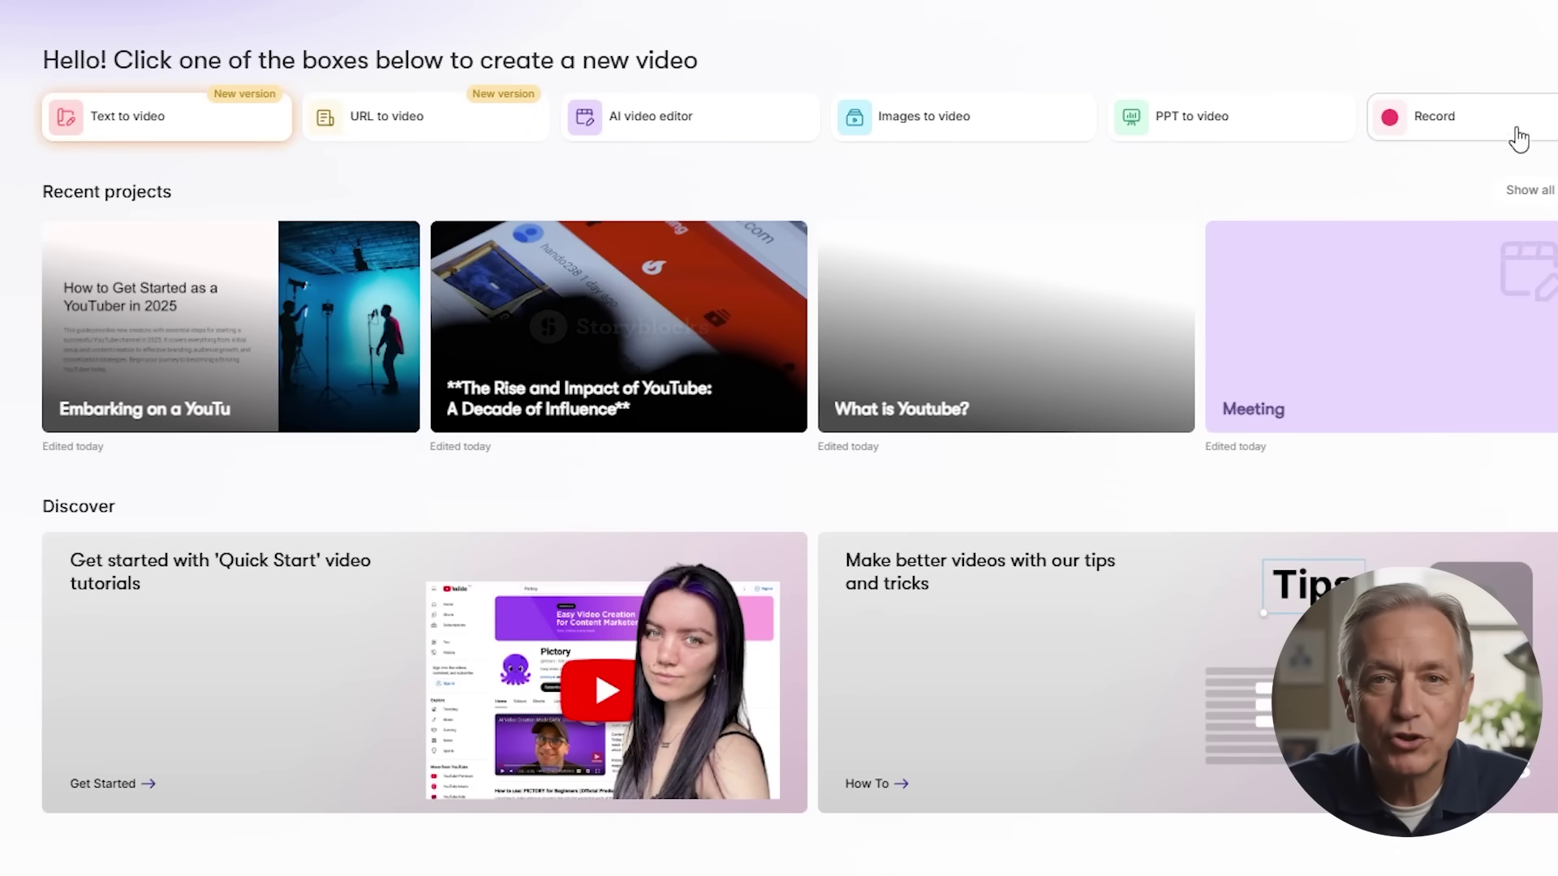
pyautogui.moveTo(1474, 139)
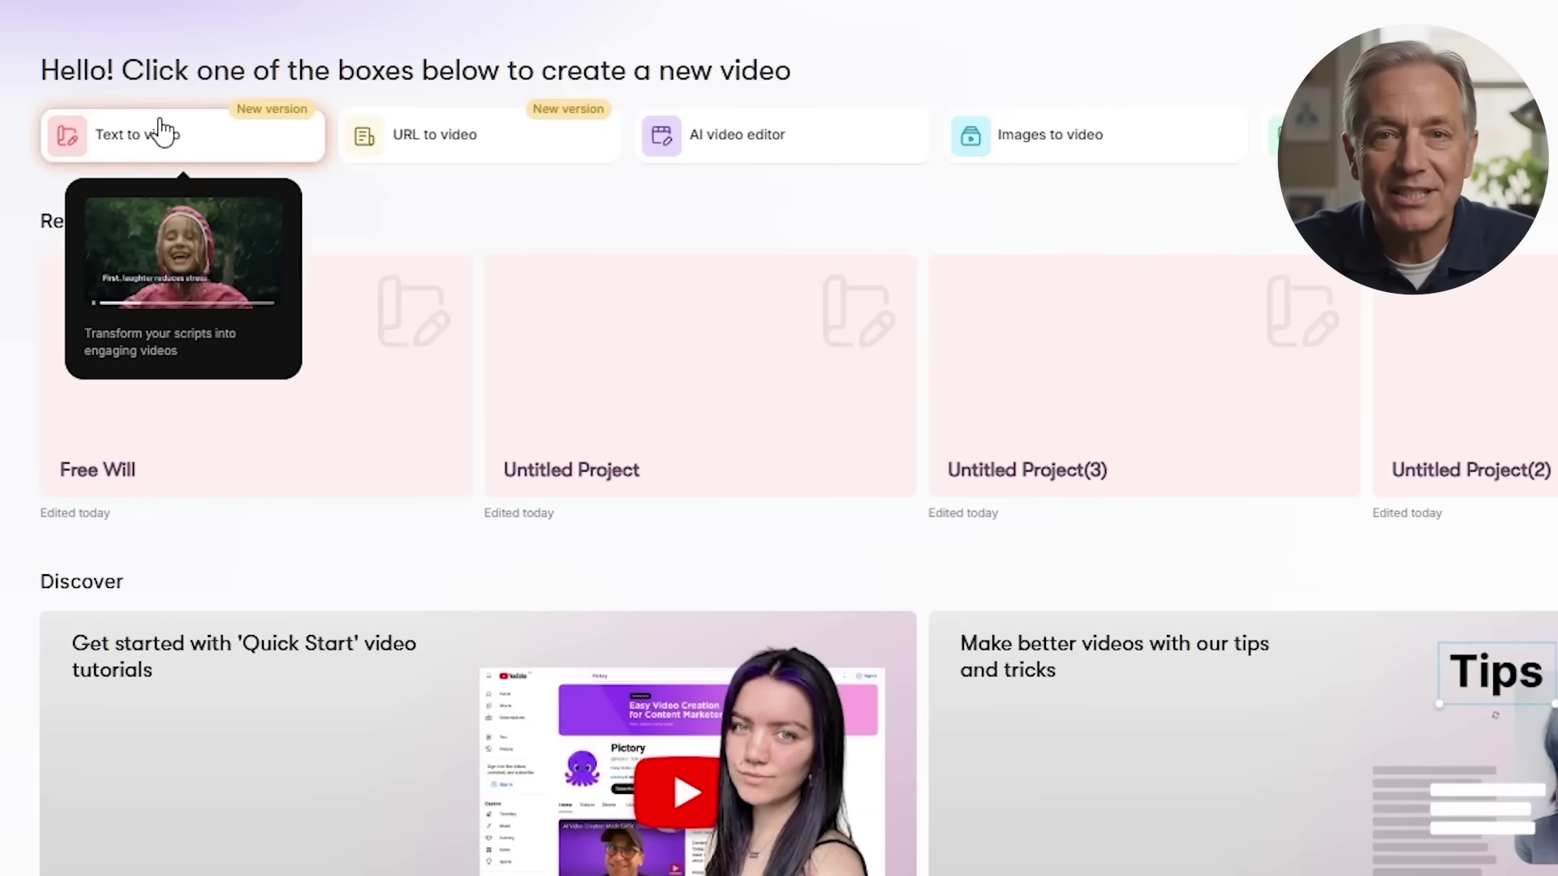
# Create a Text to video project from the pasted free-will script and title it 'Free Will'
pyautogui.click(167, 138)
pyautogui.click(243, 322)
pyautogui.write("Do I really have free will... or am I just reacting to stuff without realizing it? I like to think I'm in control. I choose what I wear, what I eat, what I do. But then I wonder — how much of that is really me deciding... and how much is just habit, dopamine, or what I saw on my phone five minutes ago? Scientists say the  brain acts before you're aware.  Others say free will might be an illusion — just a story we tell ourselves after the fact. Maybe we do have free will... just not as much as we think. What do you think? Are you actually in control — or just along for the ride? Drop a comment and let's talk about it.")
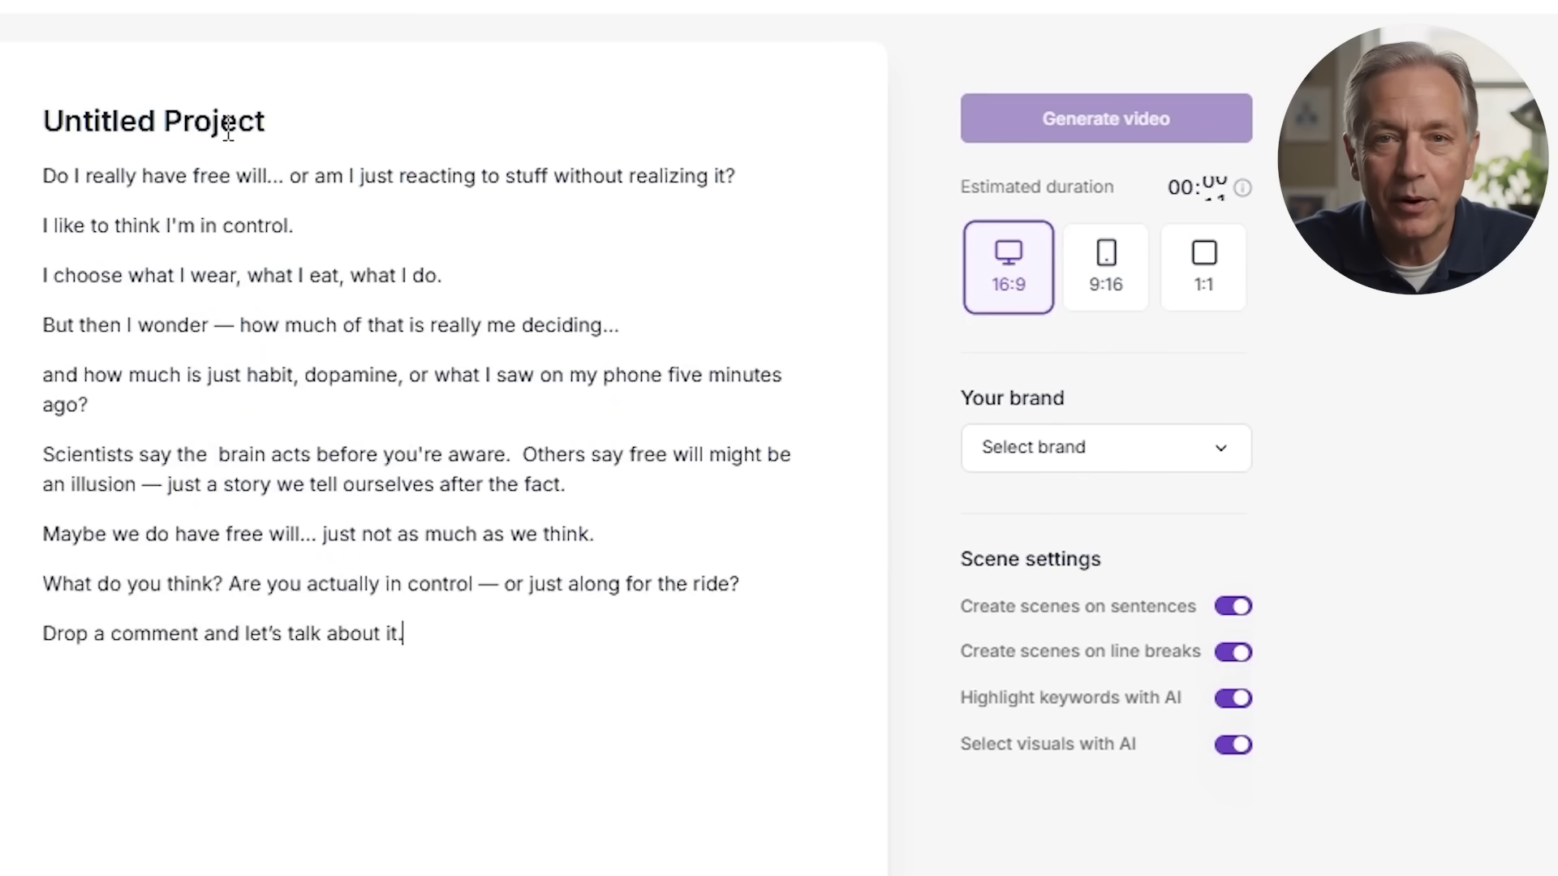
pyautogui.moveTo(268, 120); pyautogui.dragTo(41, 120)
pyautogui.write('Free')
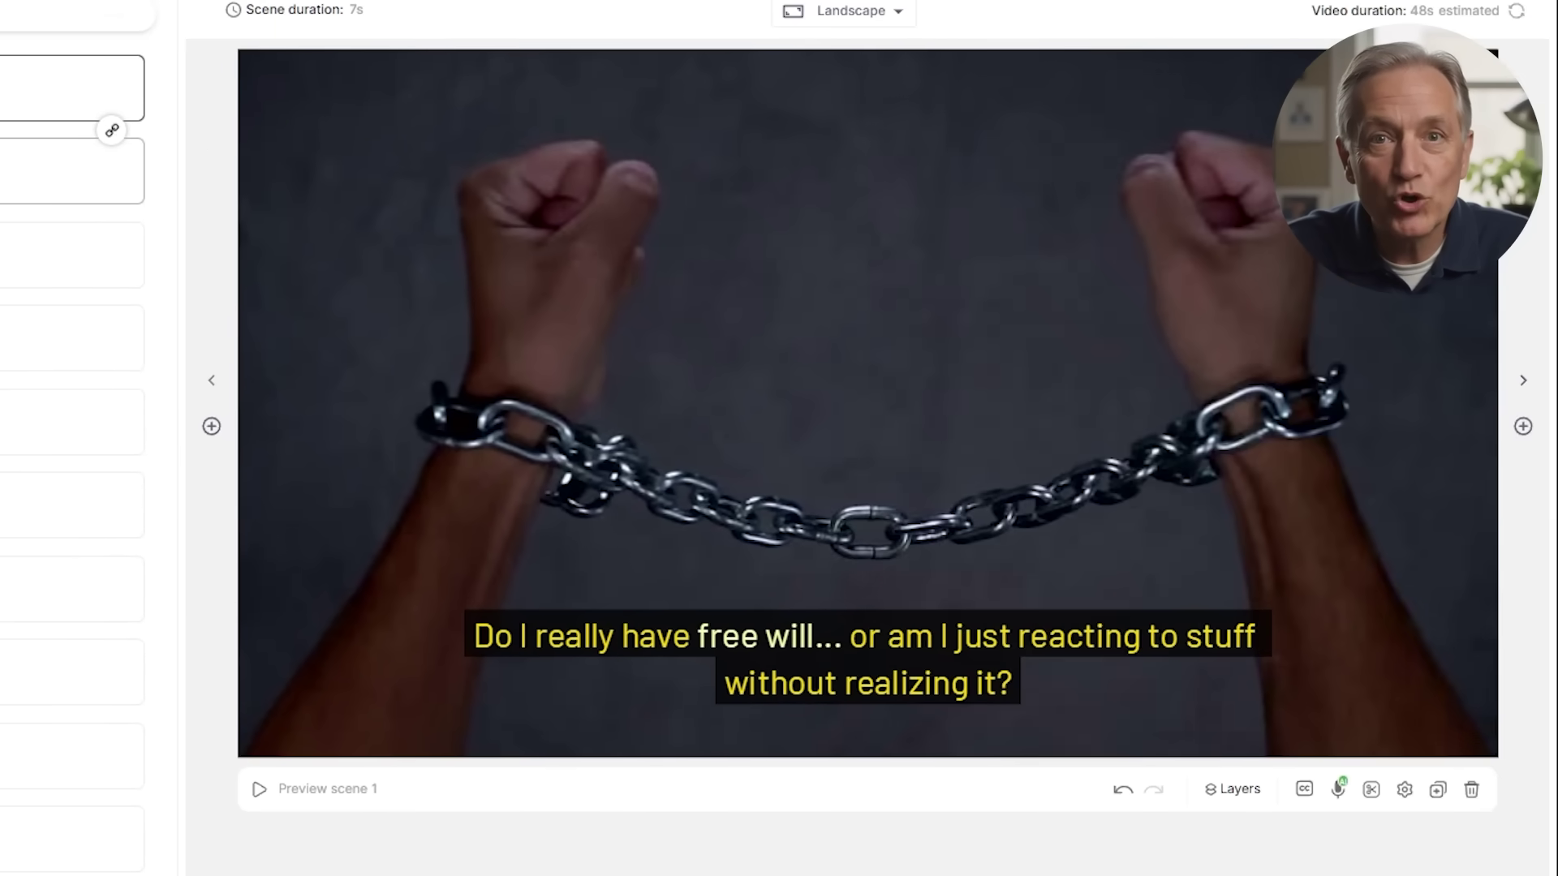
# Preview Scene 2 of the generated storyboard
pyautogui.click(73, 170)
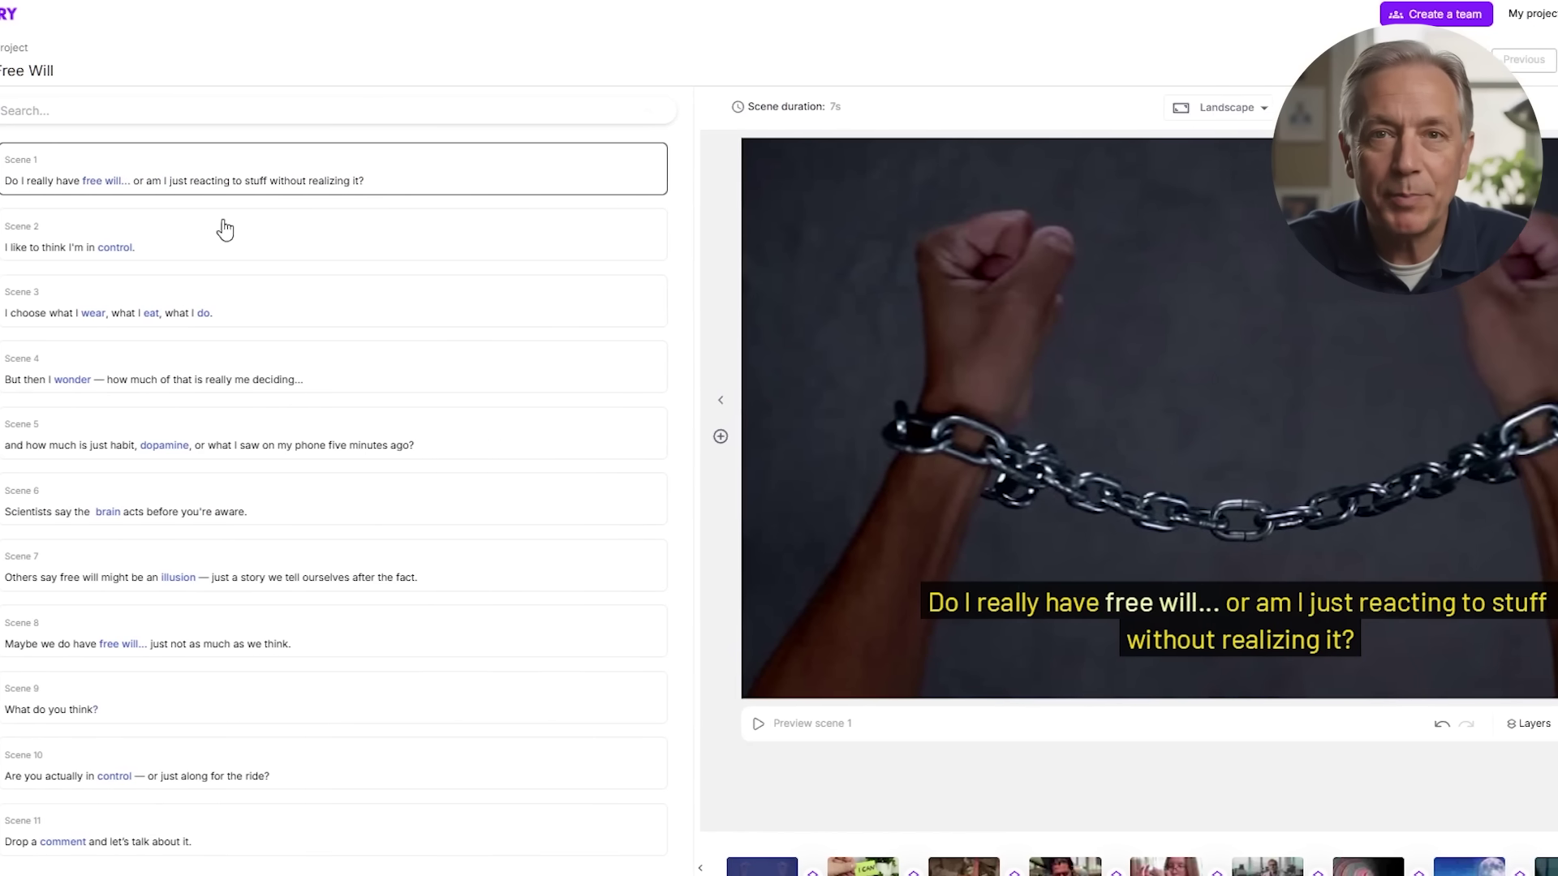
pyautogui.click(203, 247)
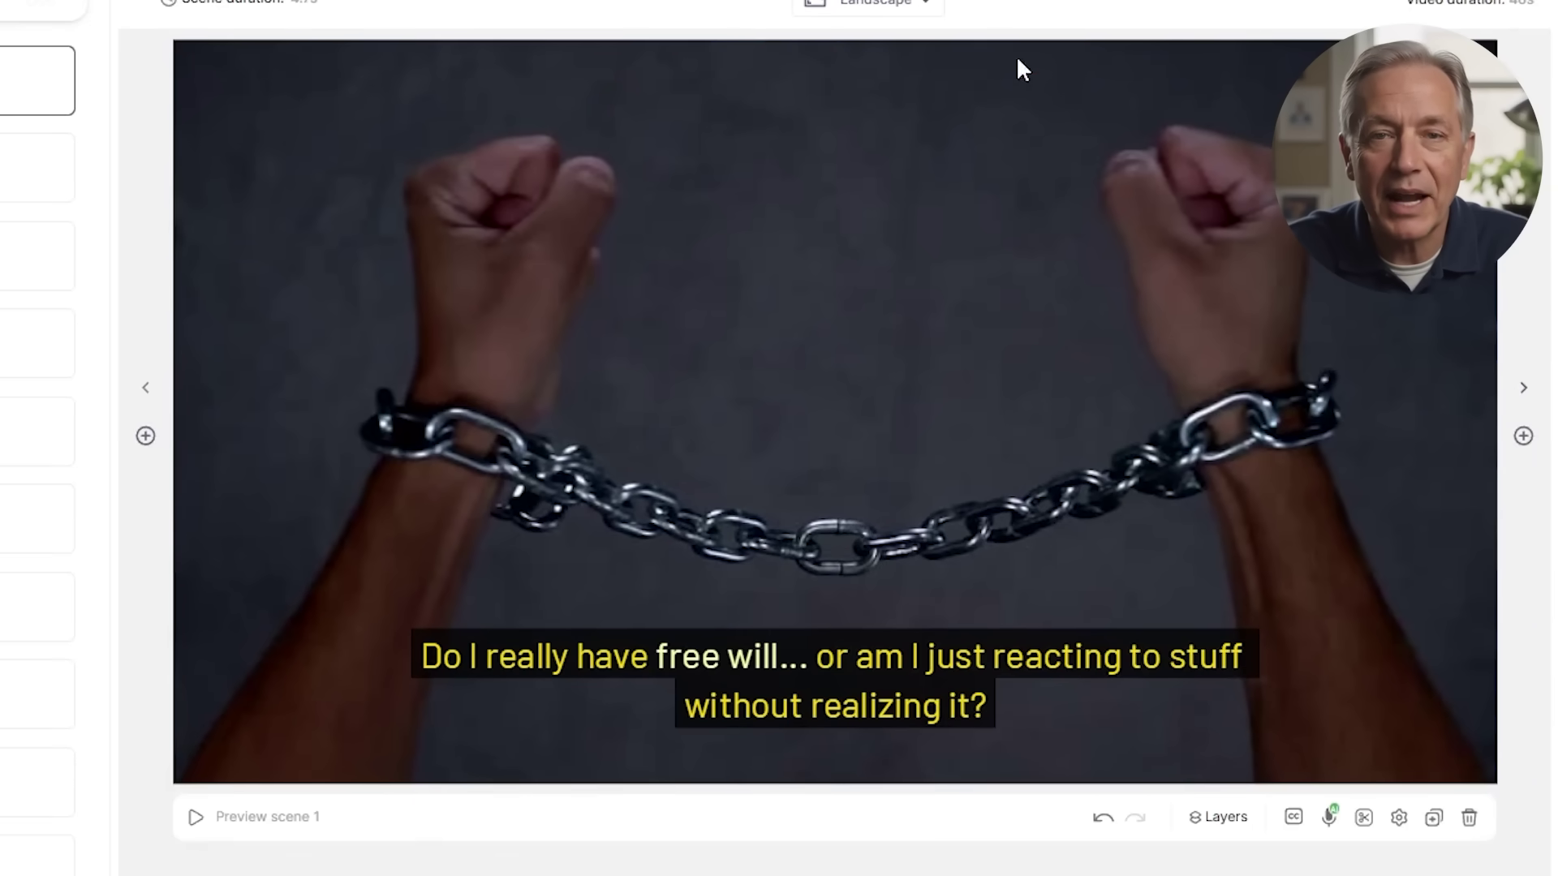
pyautogui.press('Down')
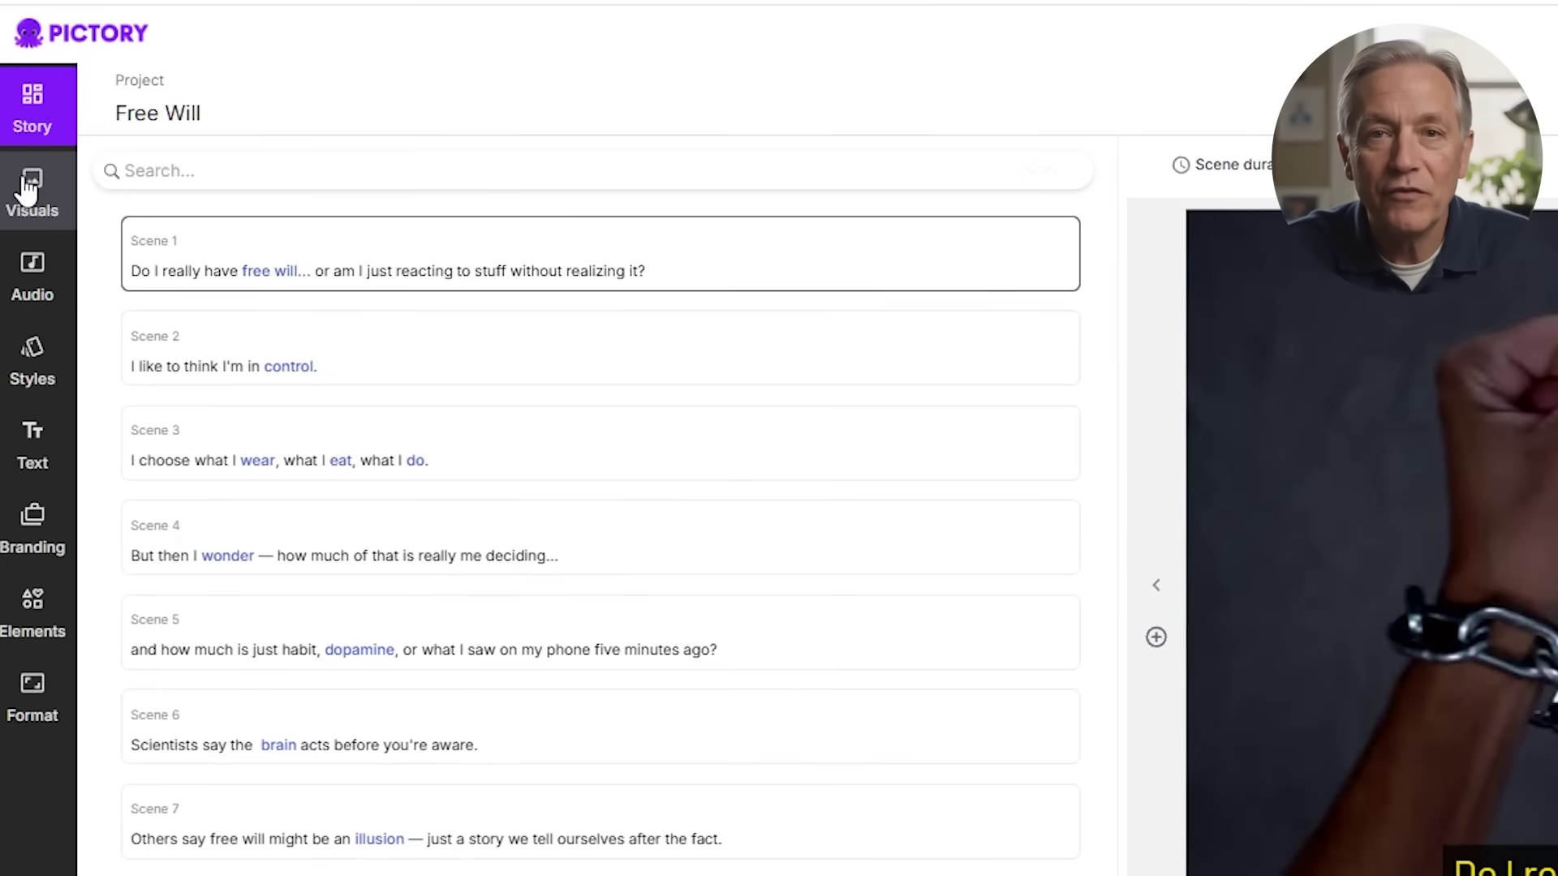
pyautogui.click(31, 195)
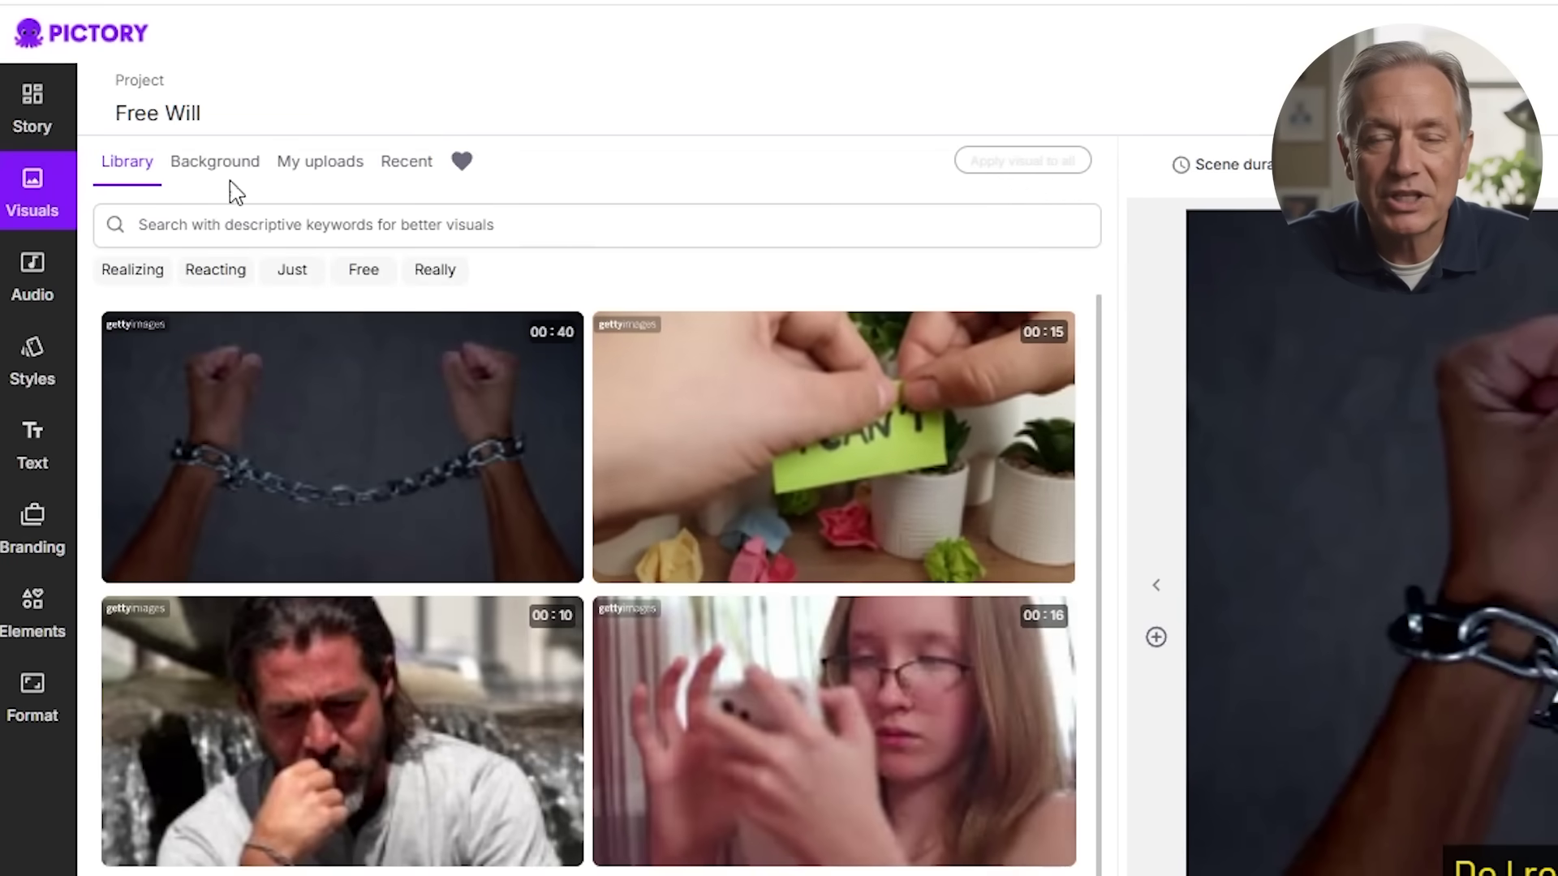
pyautogui.click(255, 220)
pyautogui.write('Eagle')
pyautogui.press('Return')
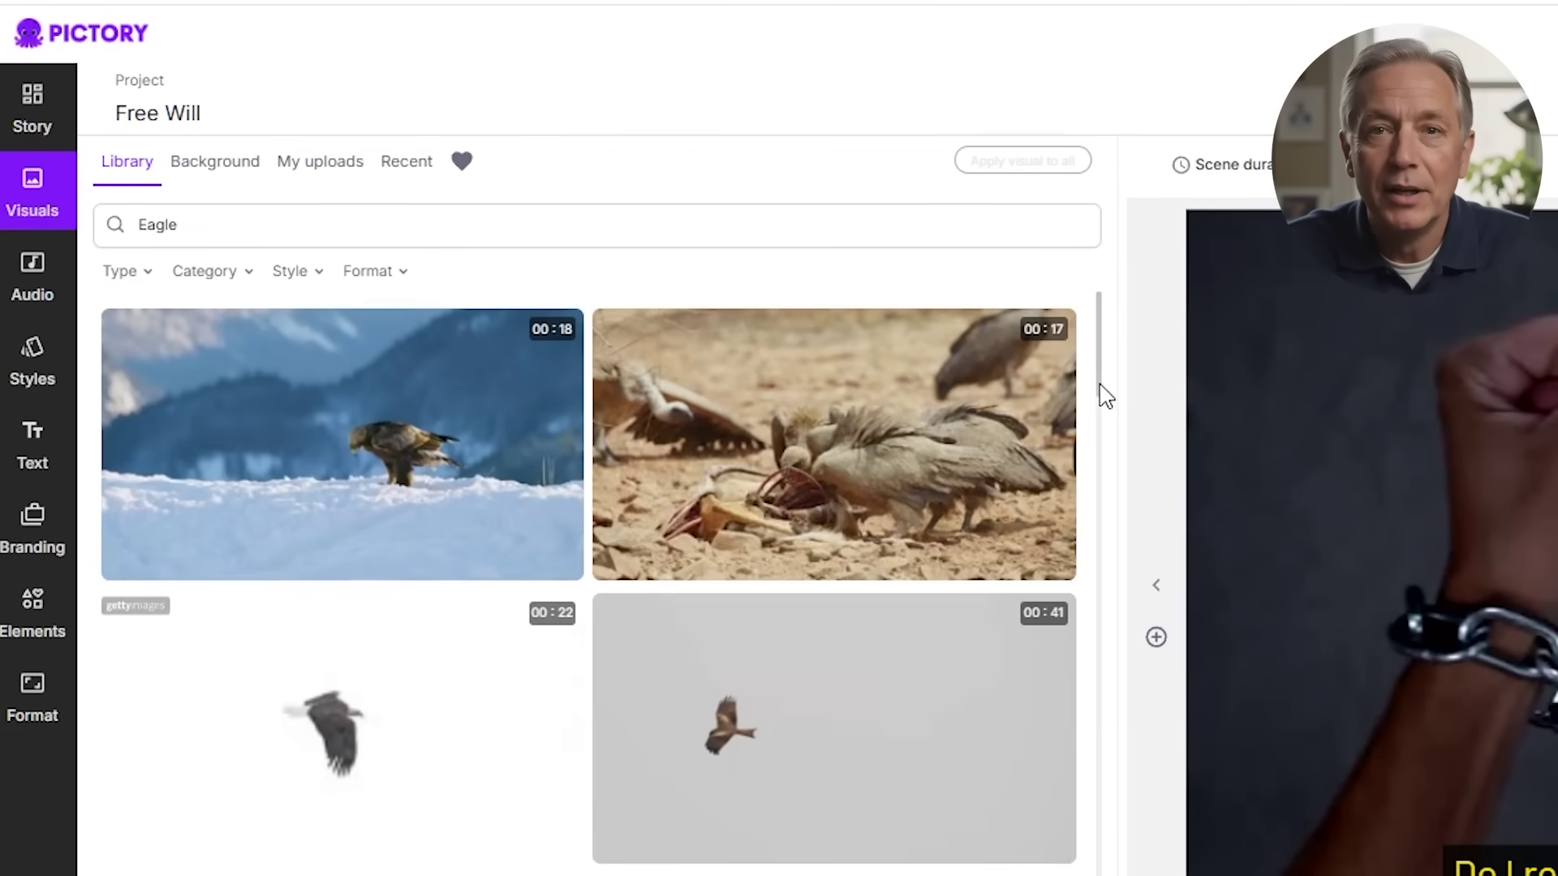
pyautogui.moveTo(1099, 393); pyautogui.dragTo(1106, 508)
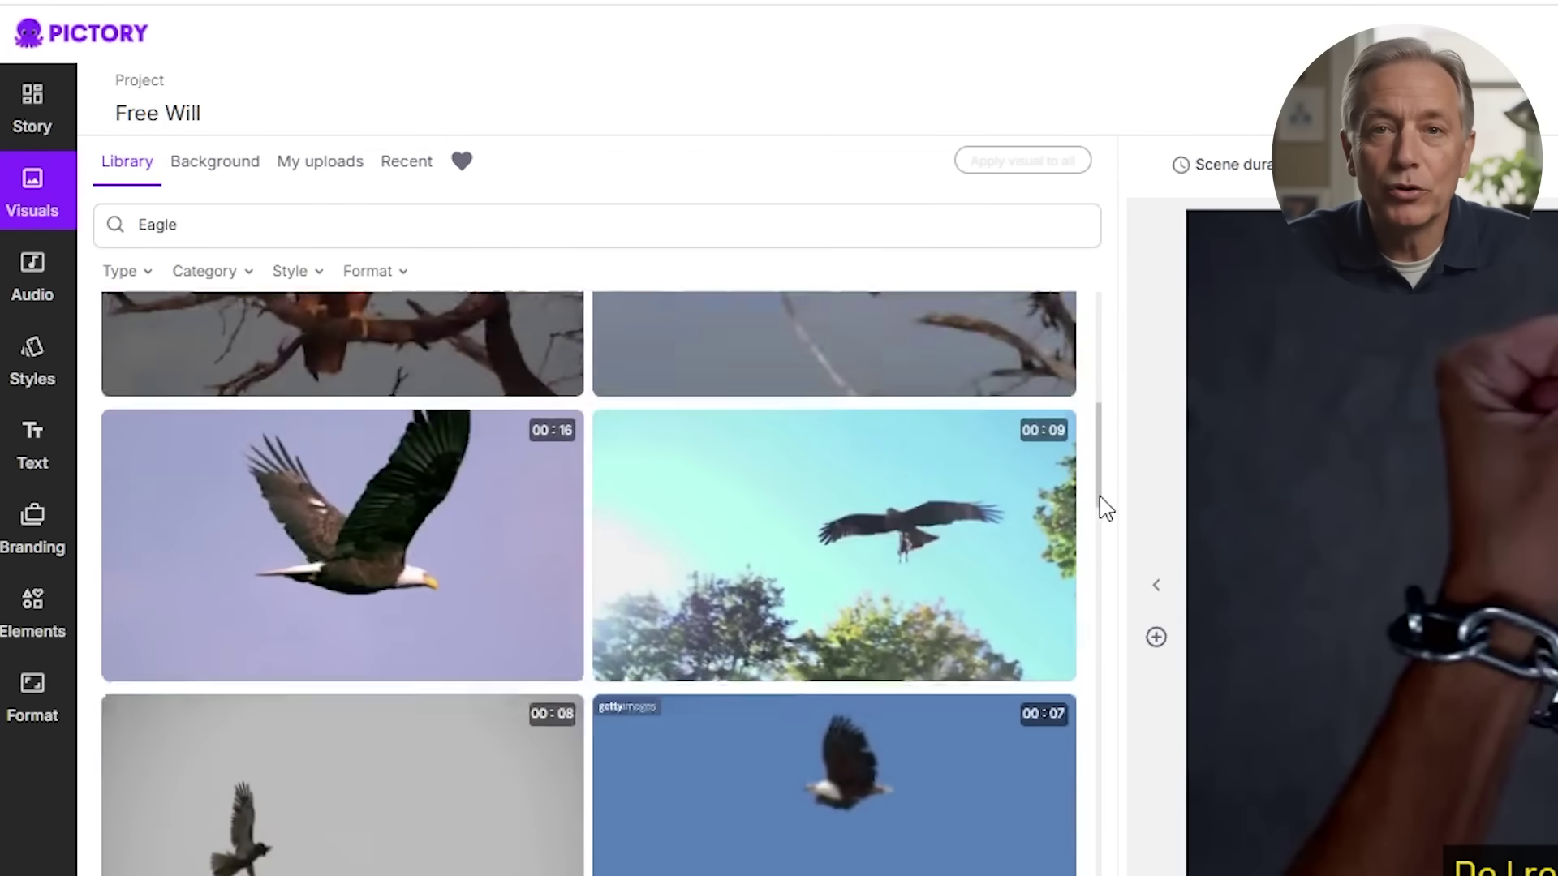
pyautogui.scroll(-3, 1061, 480)
pyautogui.click(312, 165)
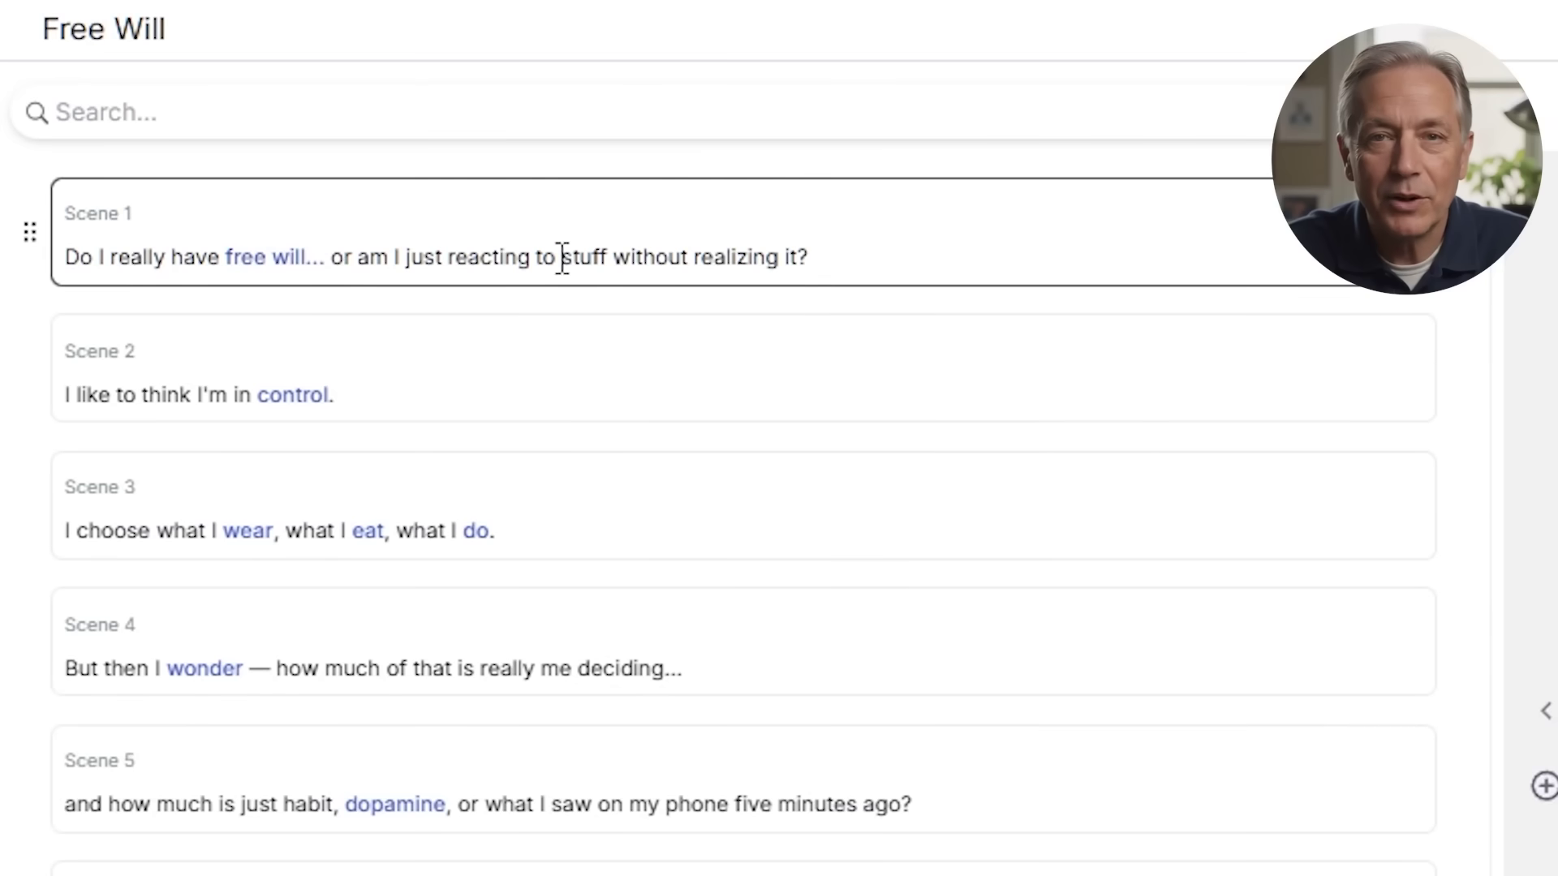
pyautogui.write('everything')
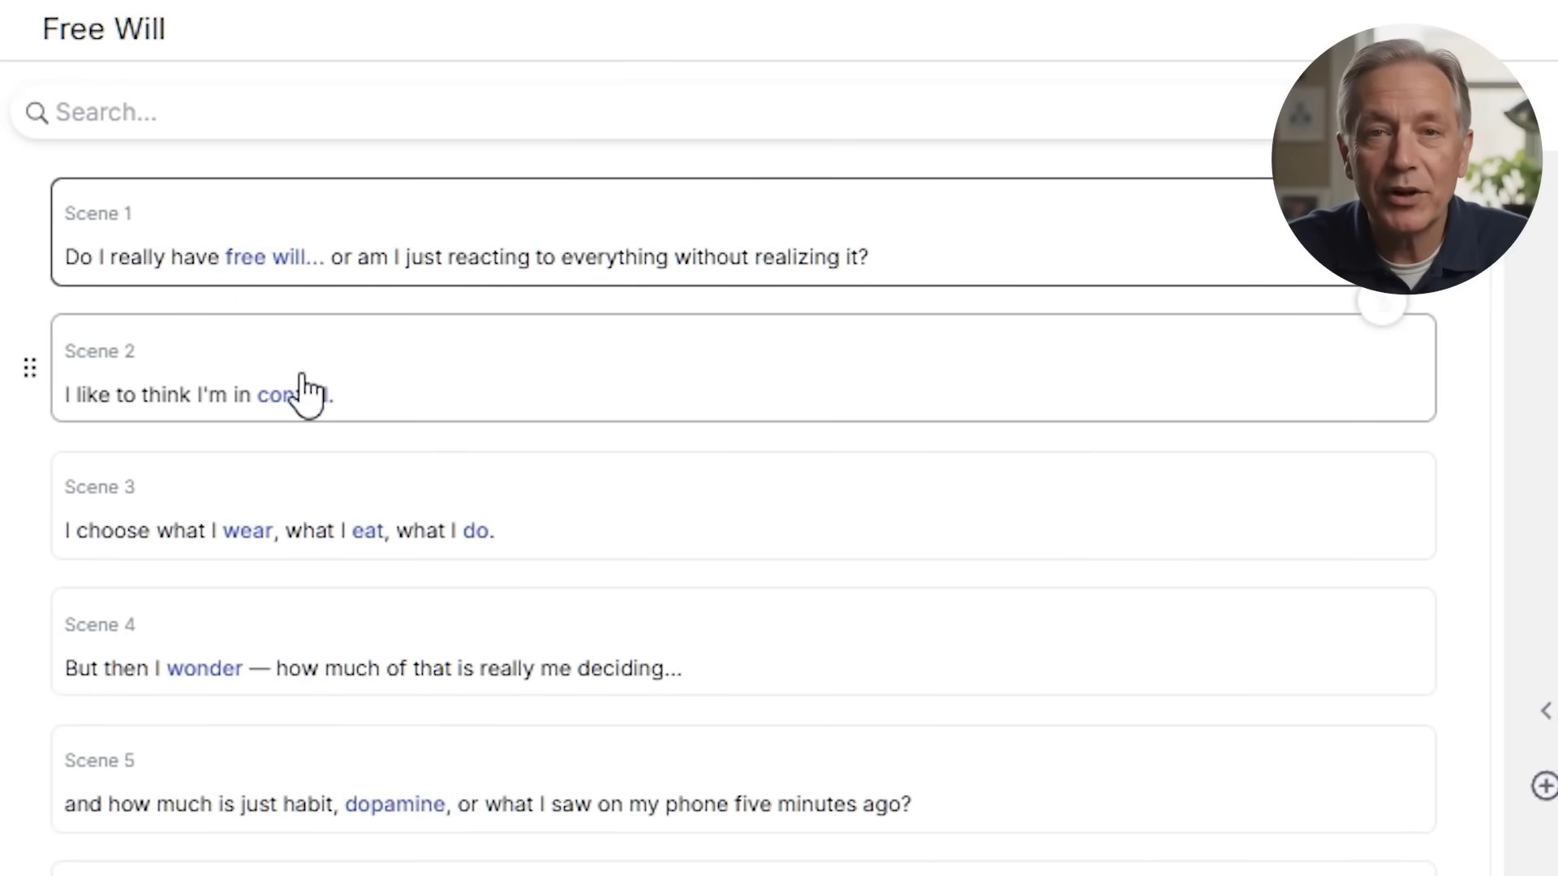
# Delete the word 'think' from Scene 2's sentence
pyautogui.click(212, 393)
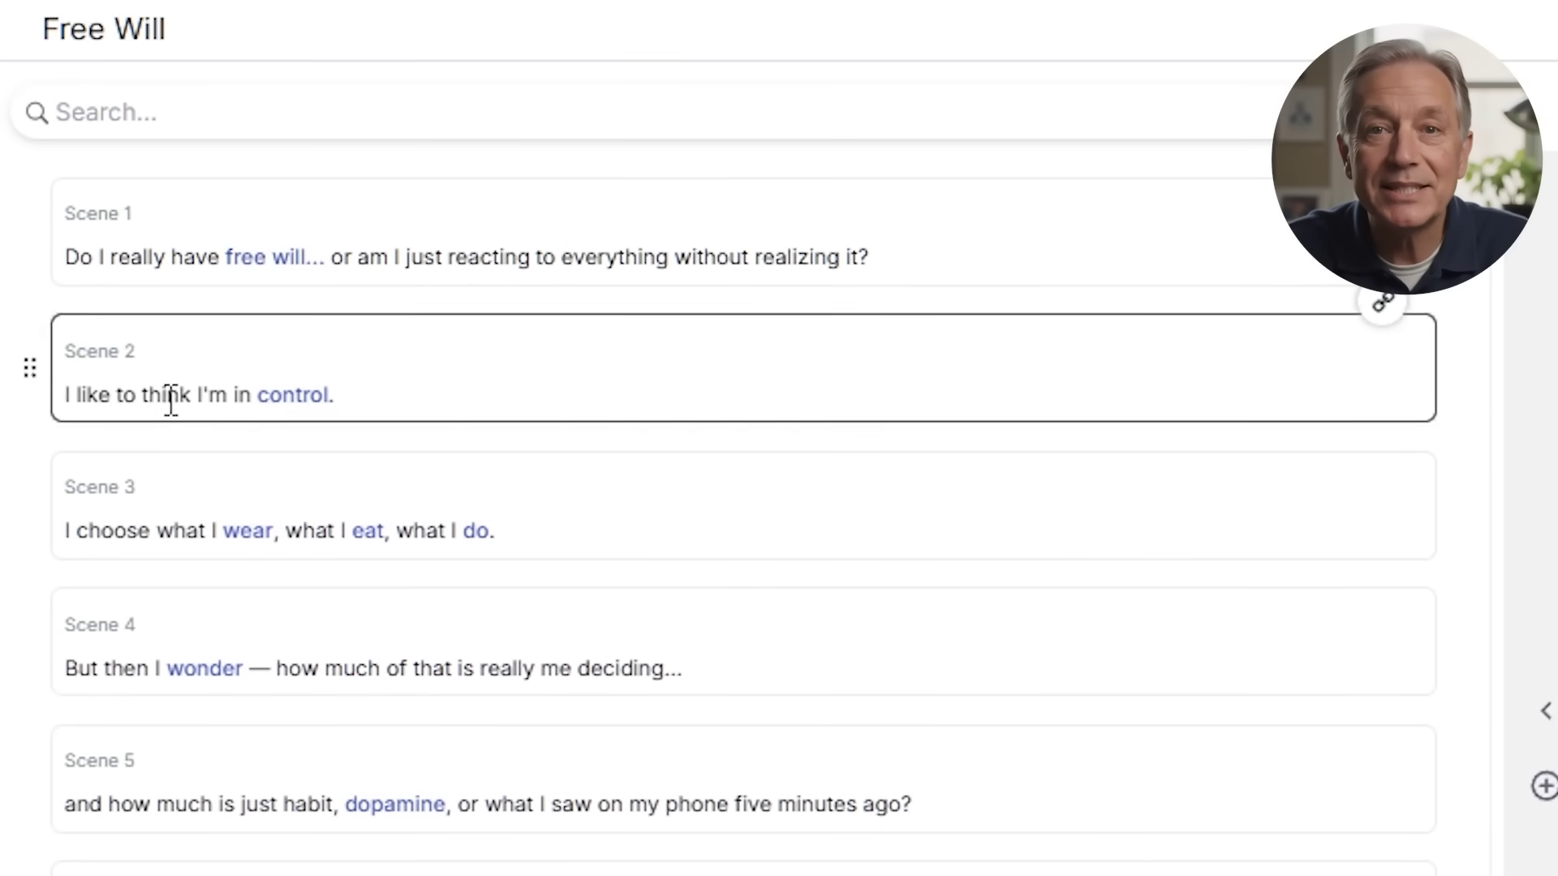
pyautogui.press('BackSpace')
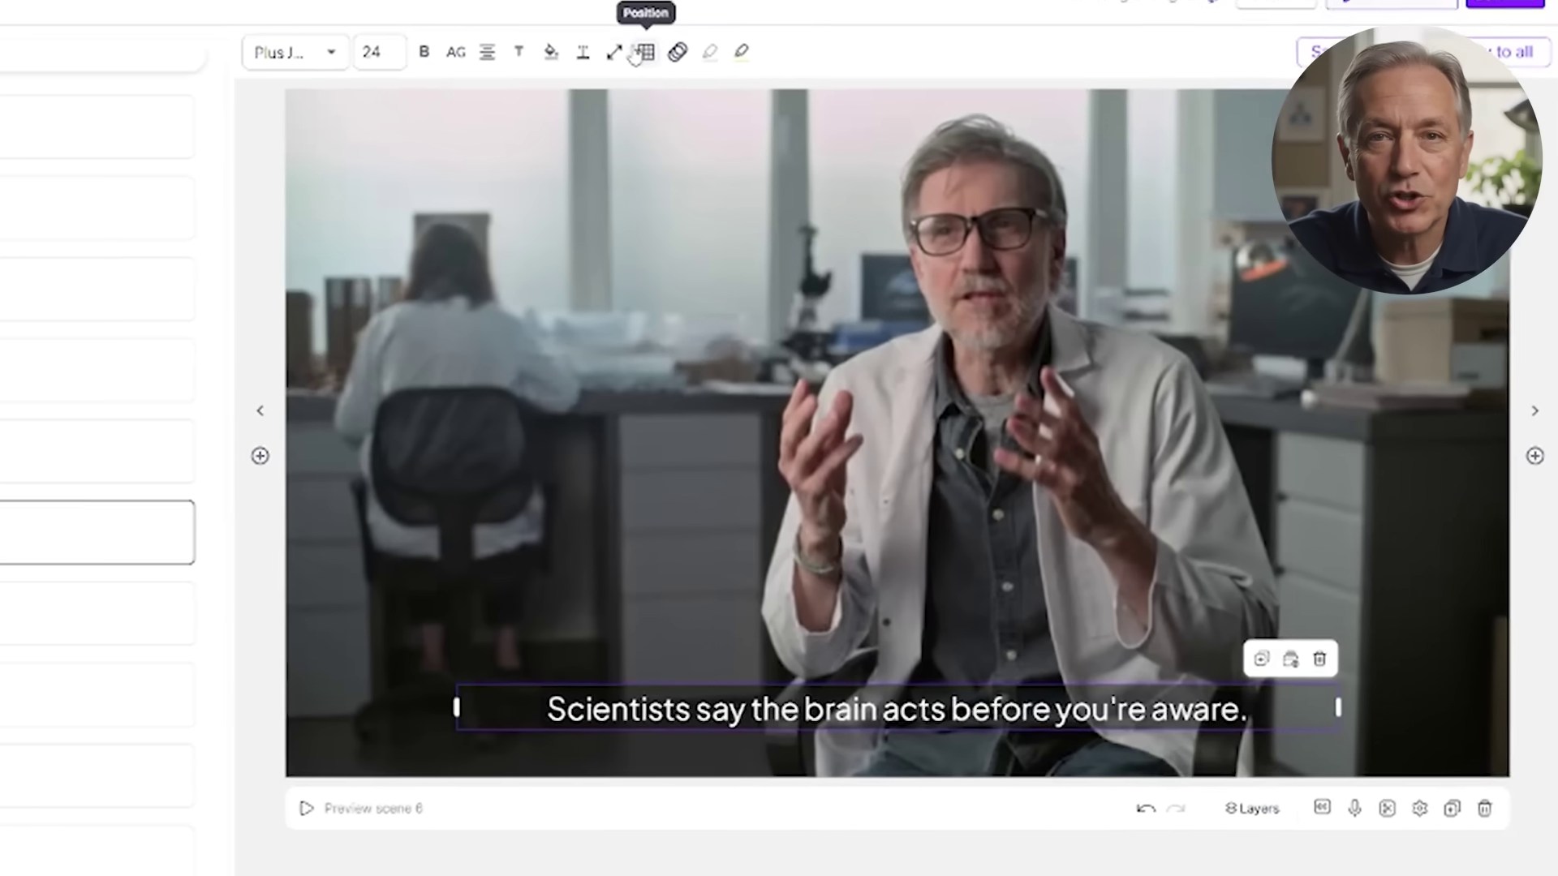
# Try the scene 6 caption at the top, return it to the bottom, and narrow it to 48% width
pyautogui.click(557, 24)
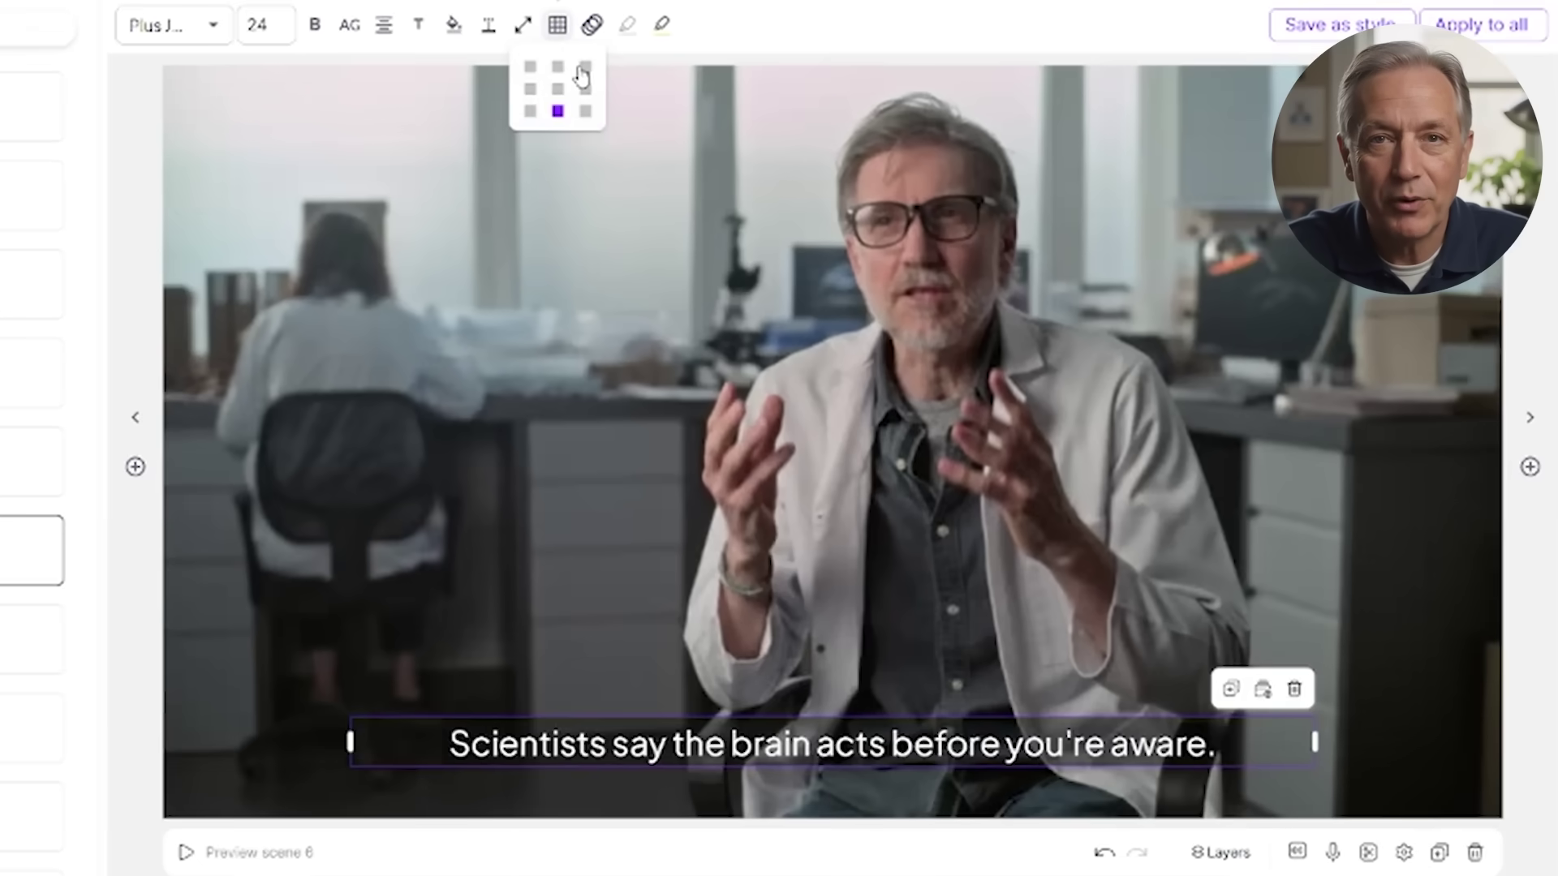
pyautogui.click(585, 66)
pyautogui.click(558, 111)
pyautogui.click(523, 24)
pyautogui.moveTo(521, 95); pyautogui.dragTo(490, 99)
# Keep the current caption font and highlight the word 'brain' in orange
pyautogui.click(217, 34)
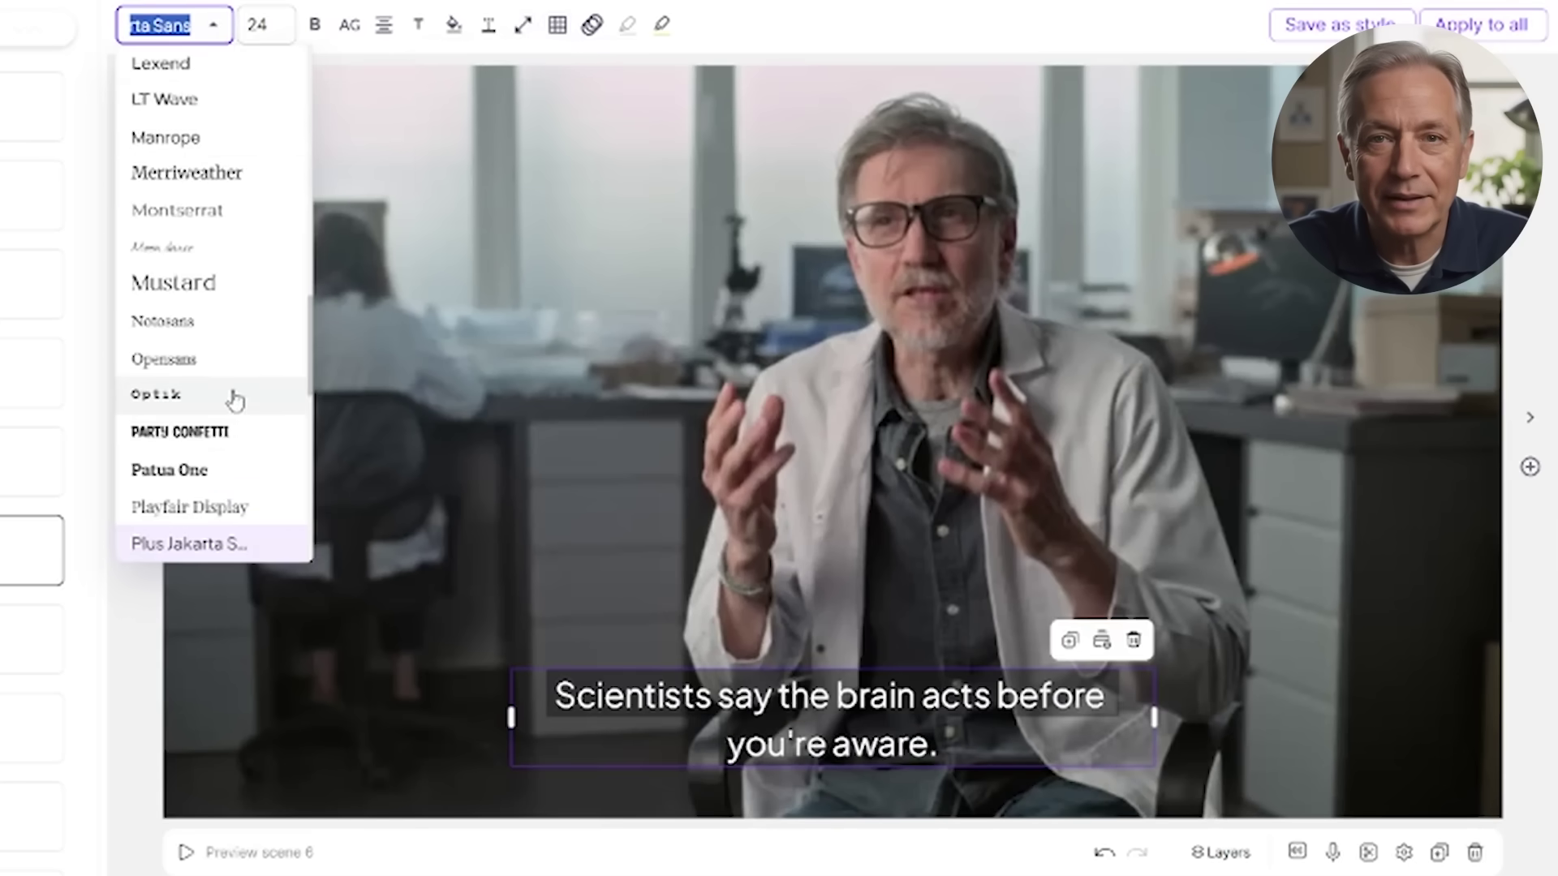
pyautogui.click(867, 698)
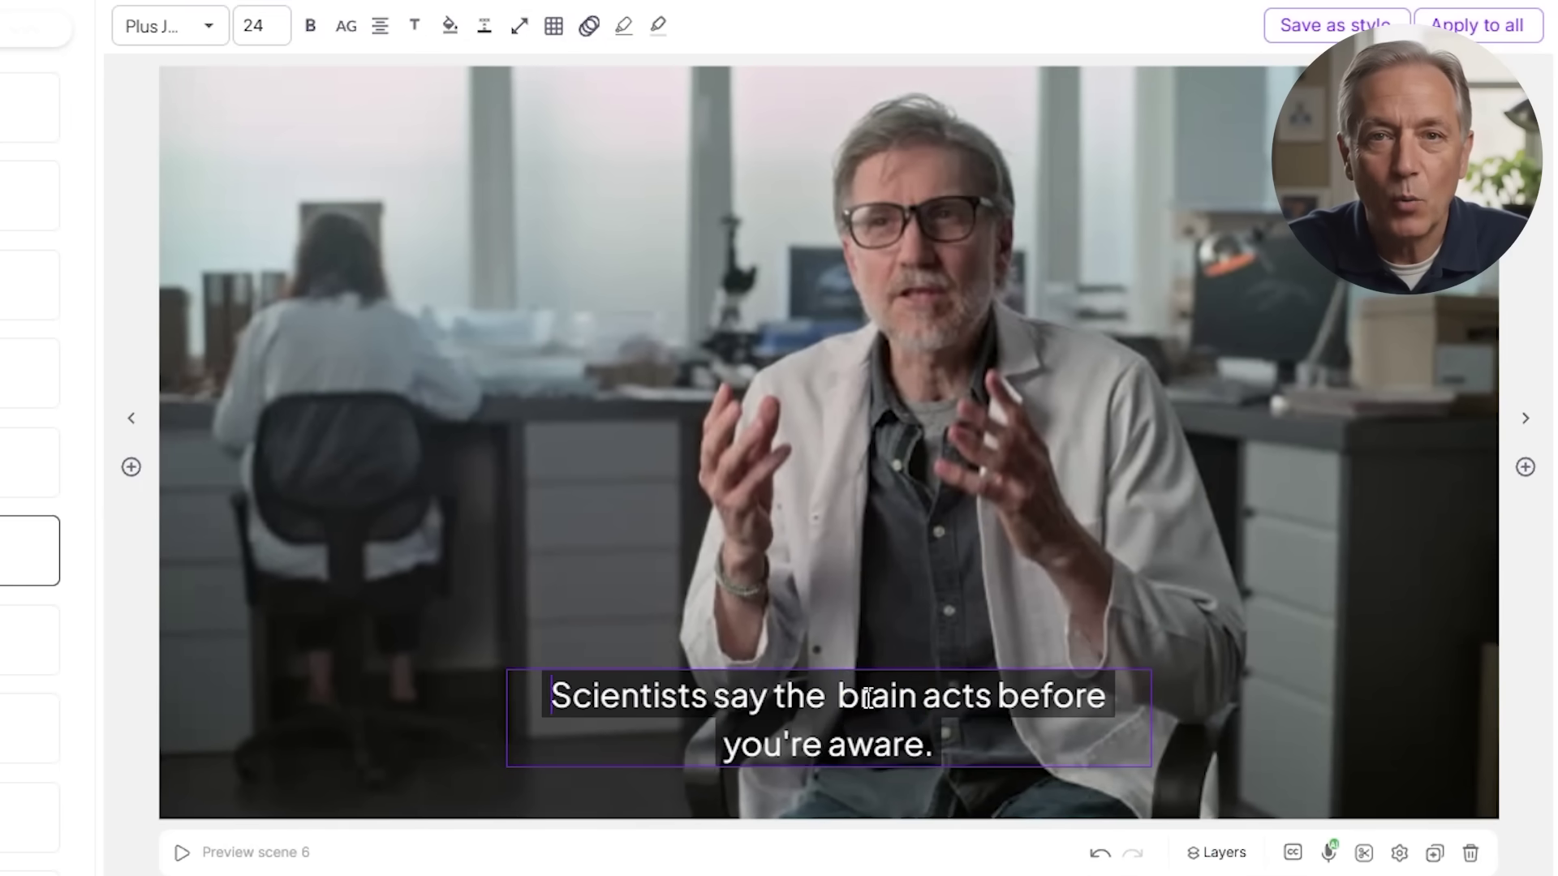
pyautogui.click(625, 34)
pyautogui.click(660, 32)
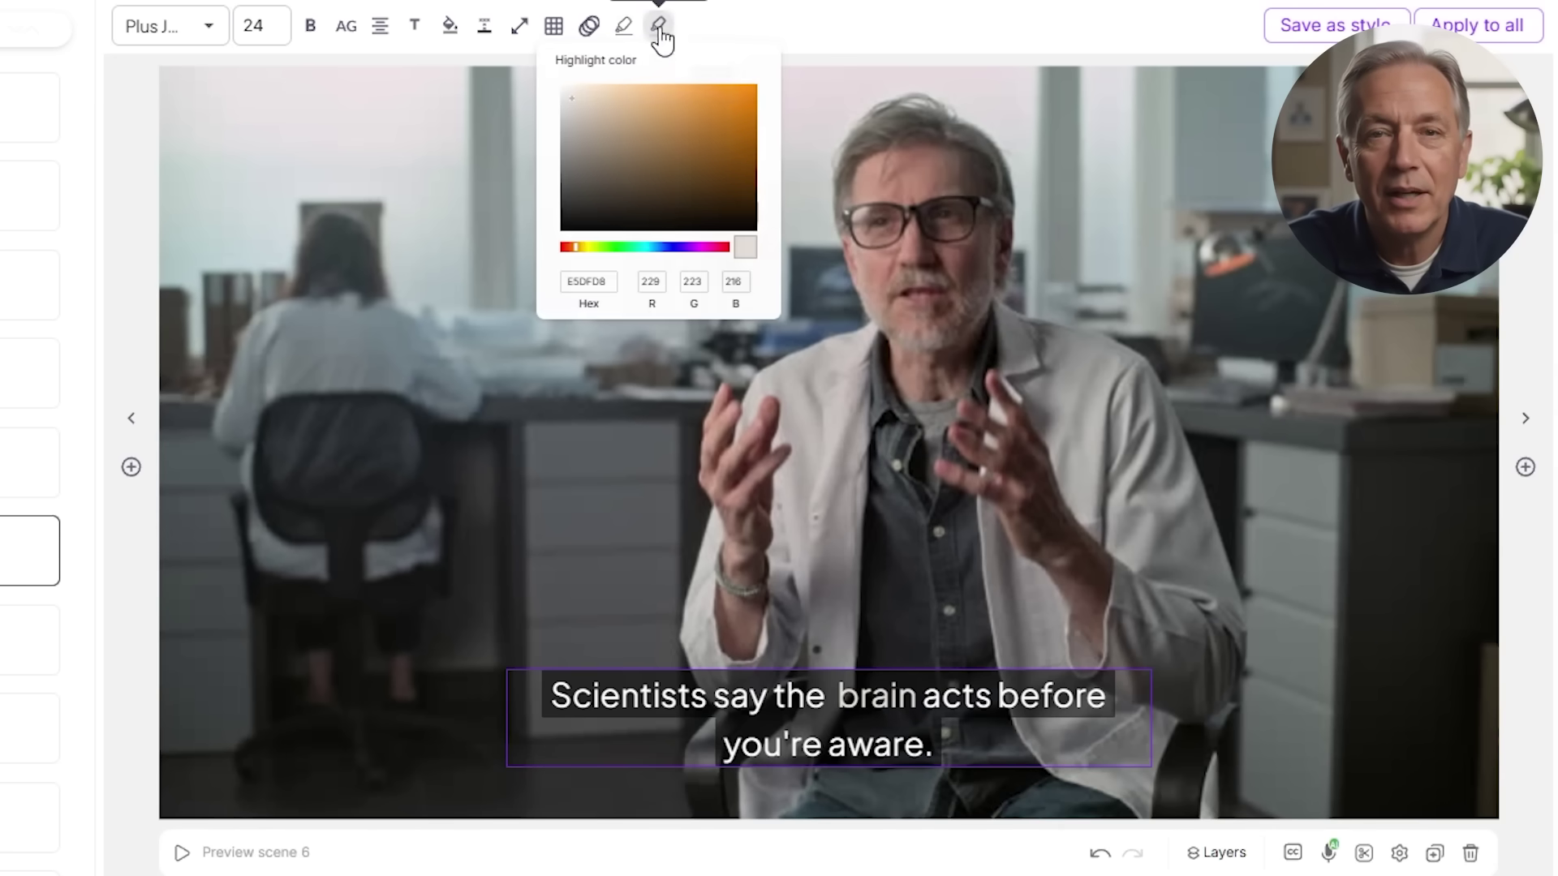
pyautogui.click(754, 123)
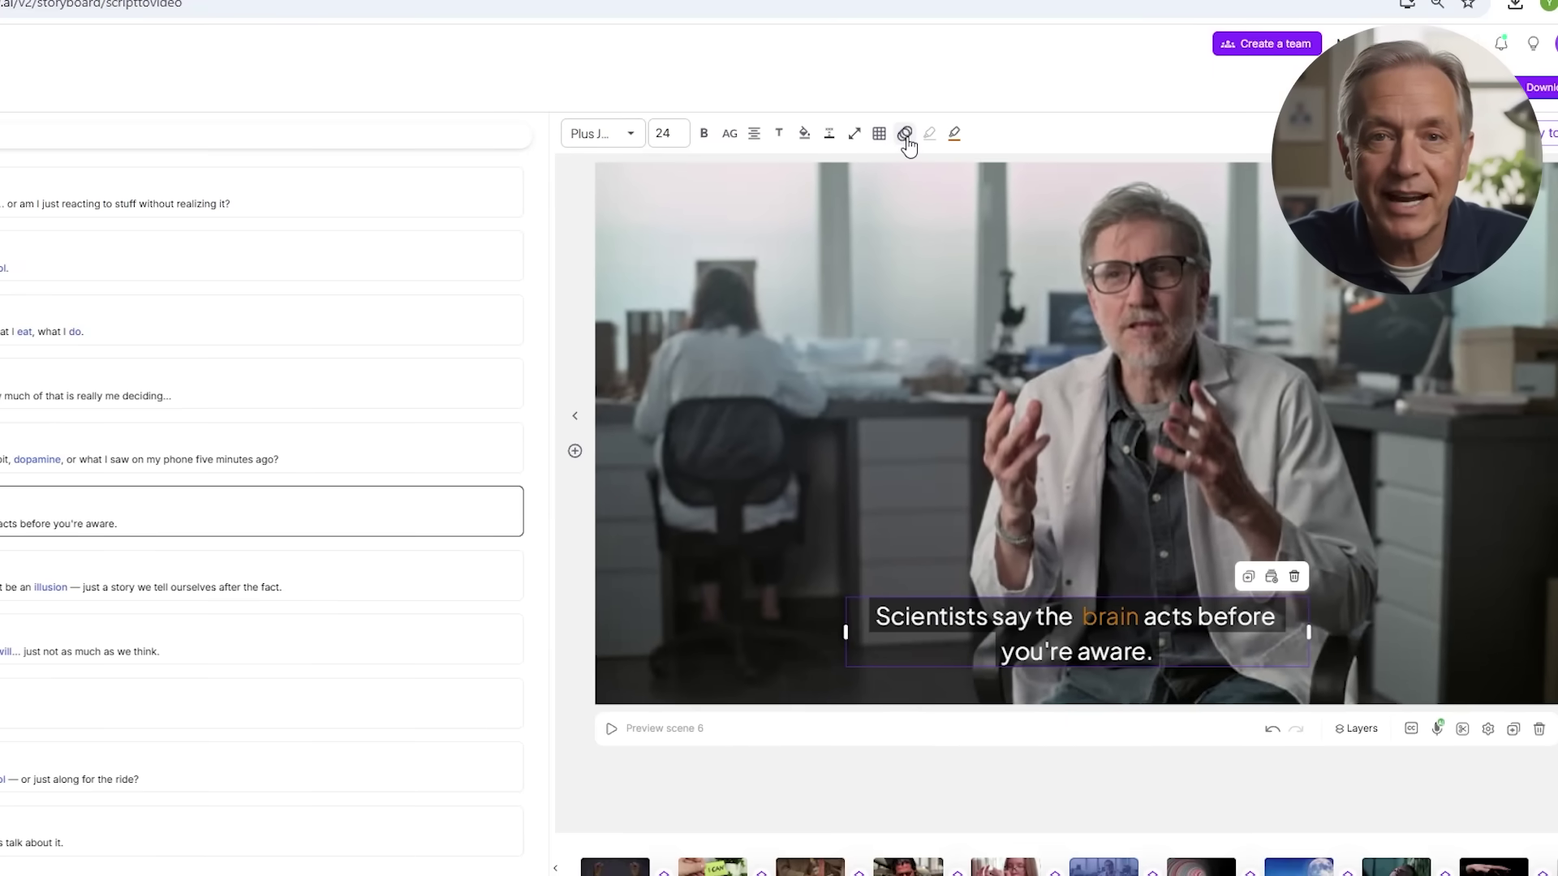
pyautogui.click(907, 136)
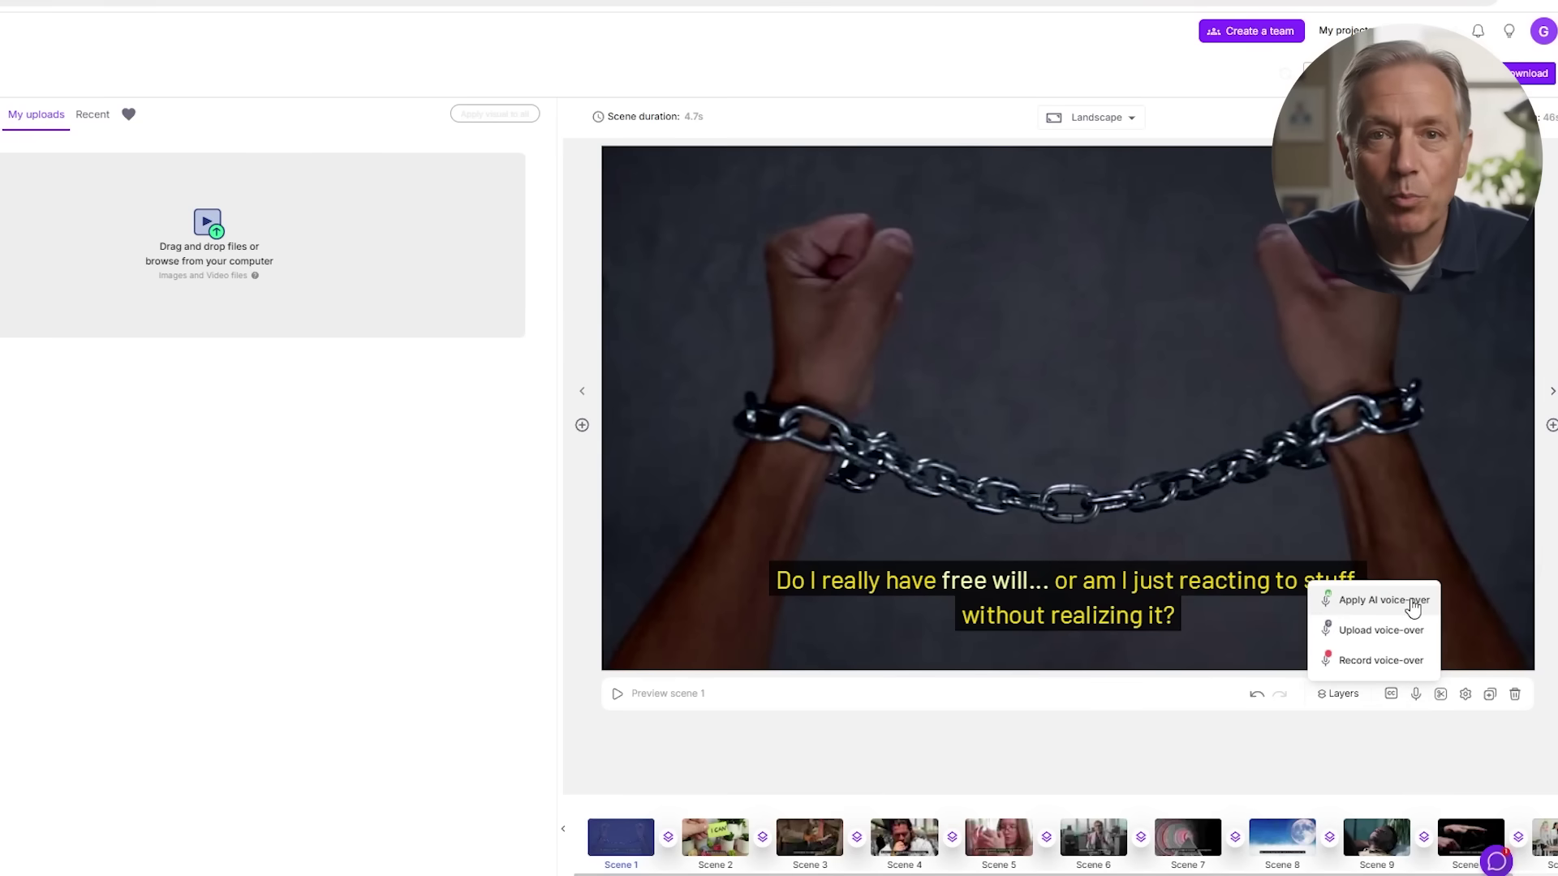
# Apply an AI voice-over and browse the voice library's Gender, Accent and Purpose filters
pyautogui.click(1390, 605)
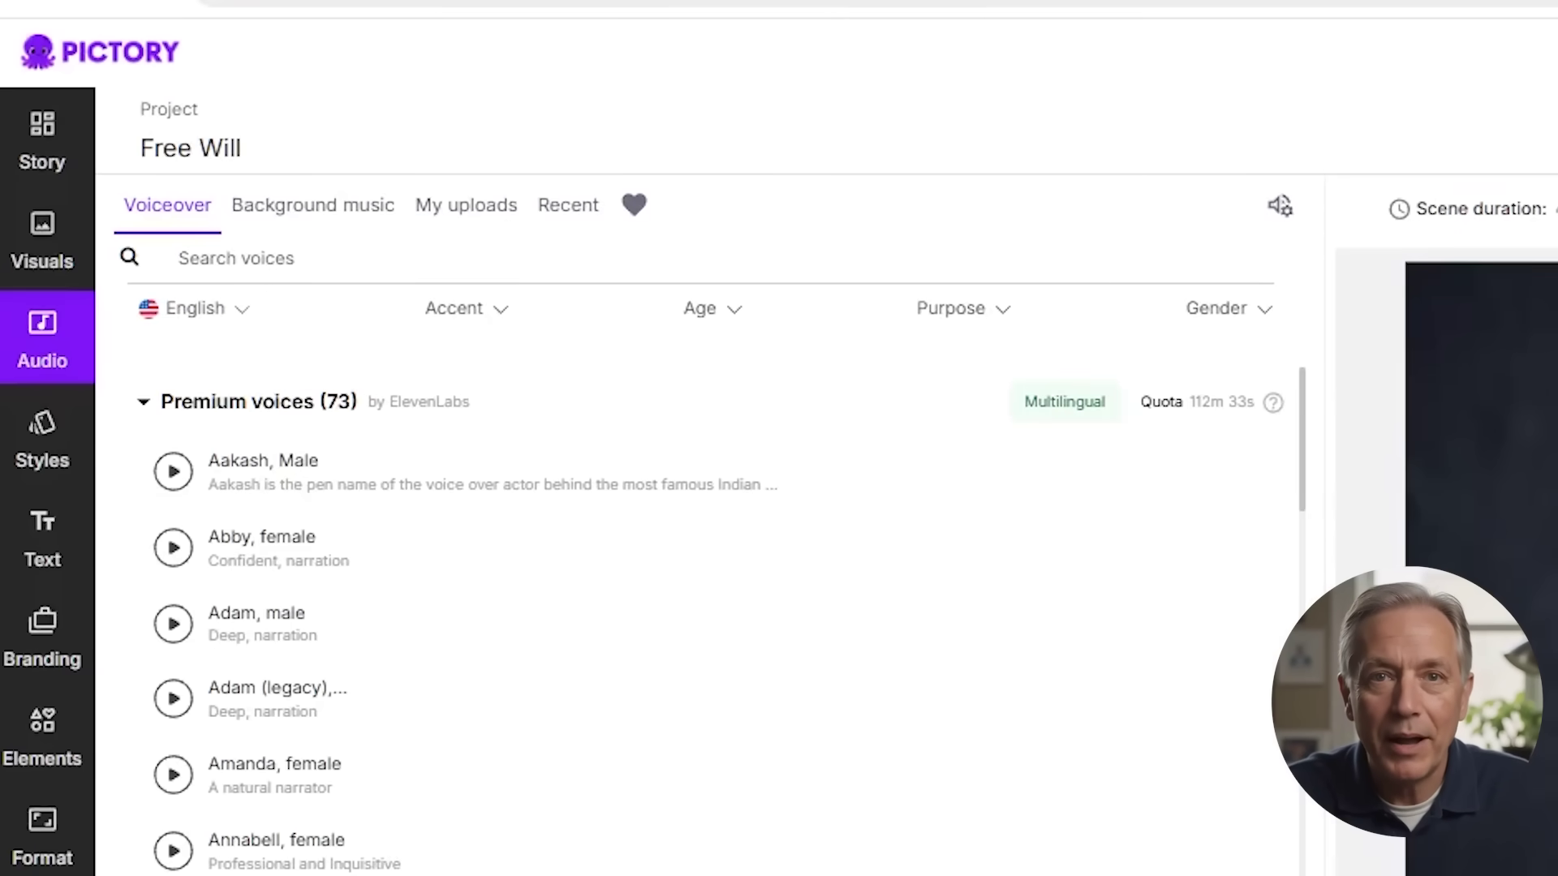
pyautogui.click(1210, 312)
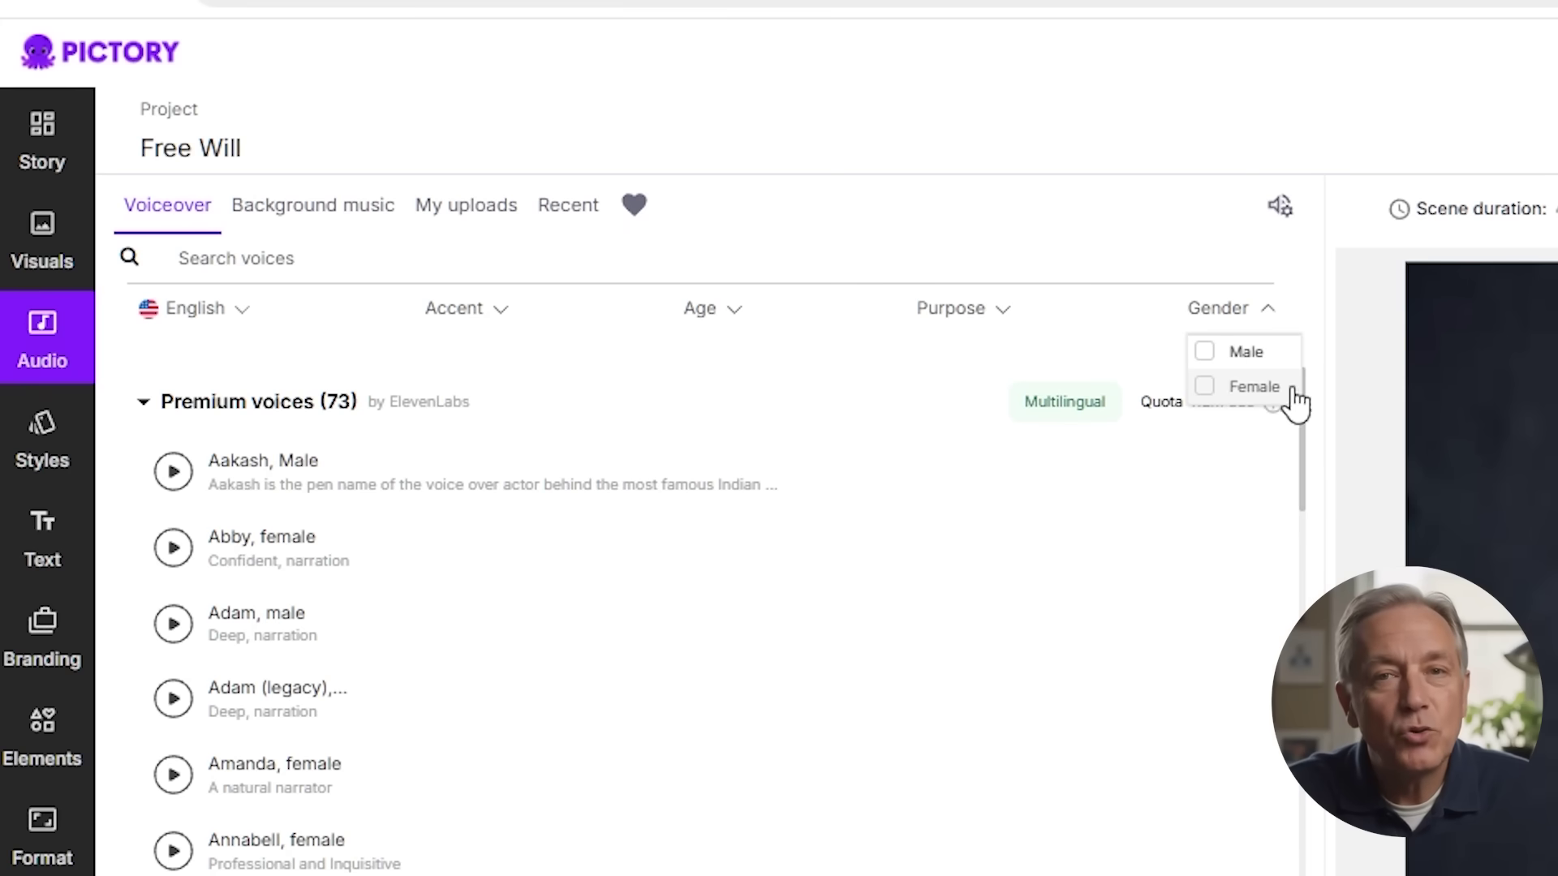
pyautogui.click(461, 312)
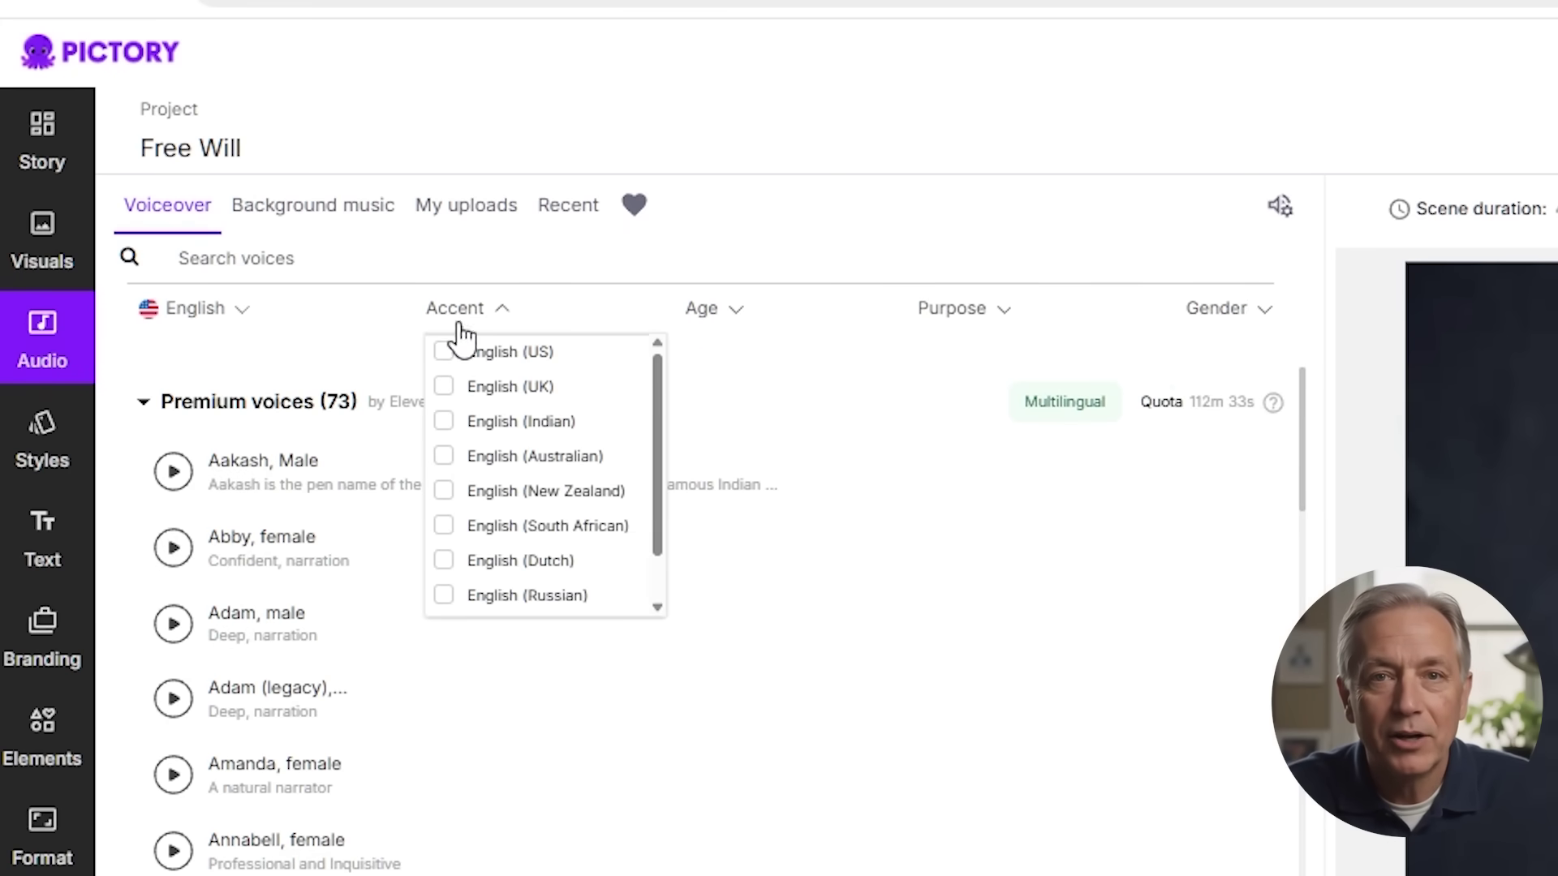
pyautogui.click(981, 315)
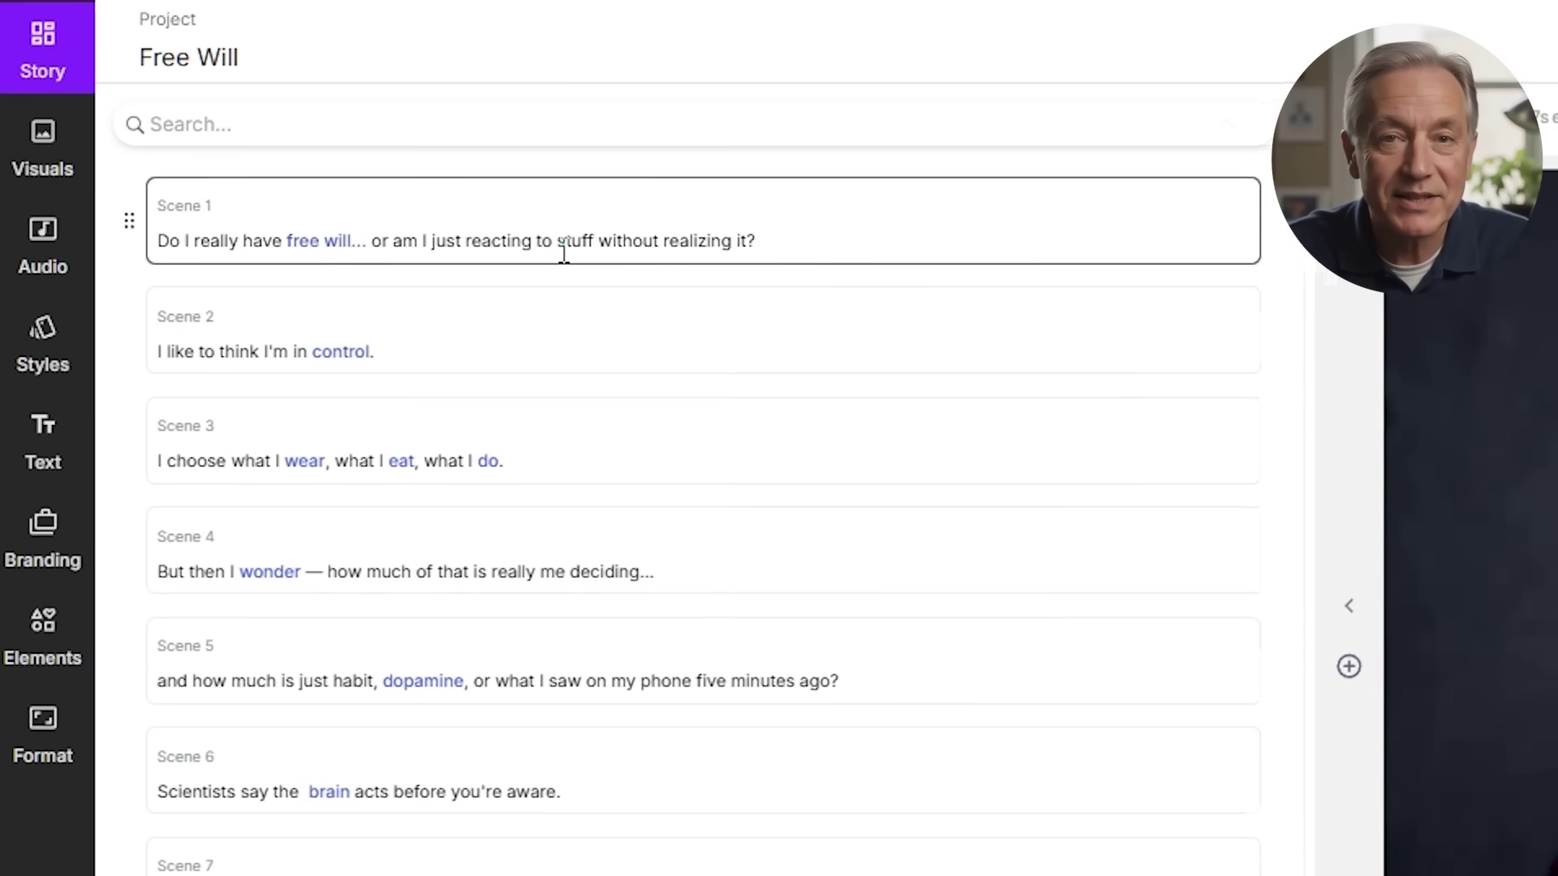
# Replace 'stuff' with 'everything' in Scene 1's sentence
pyautogui.doubleClick(564, 243)
pyautogui.write('everything without realizing it?')
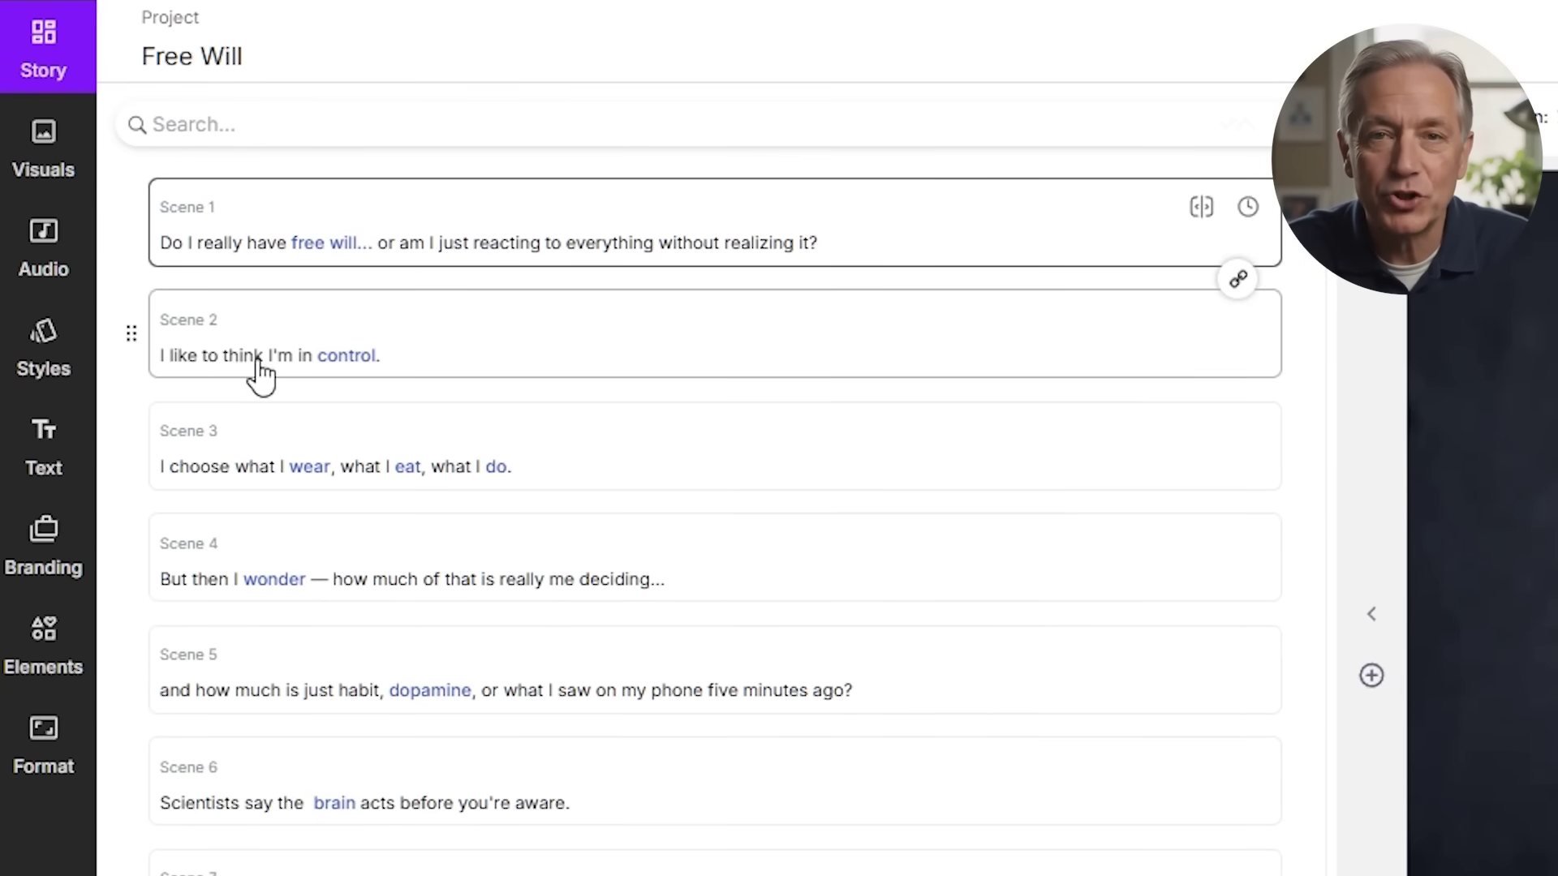
pyautogui.click(253, 361)
# Select 'think' in Scene 2, then upload the Lines.mp3 voiceover and open its Apply options
pyautogui.doubleClick(245, 357)
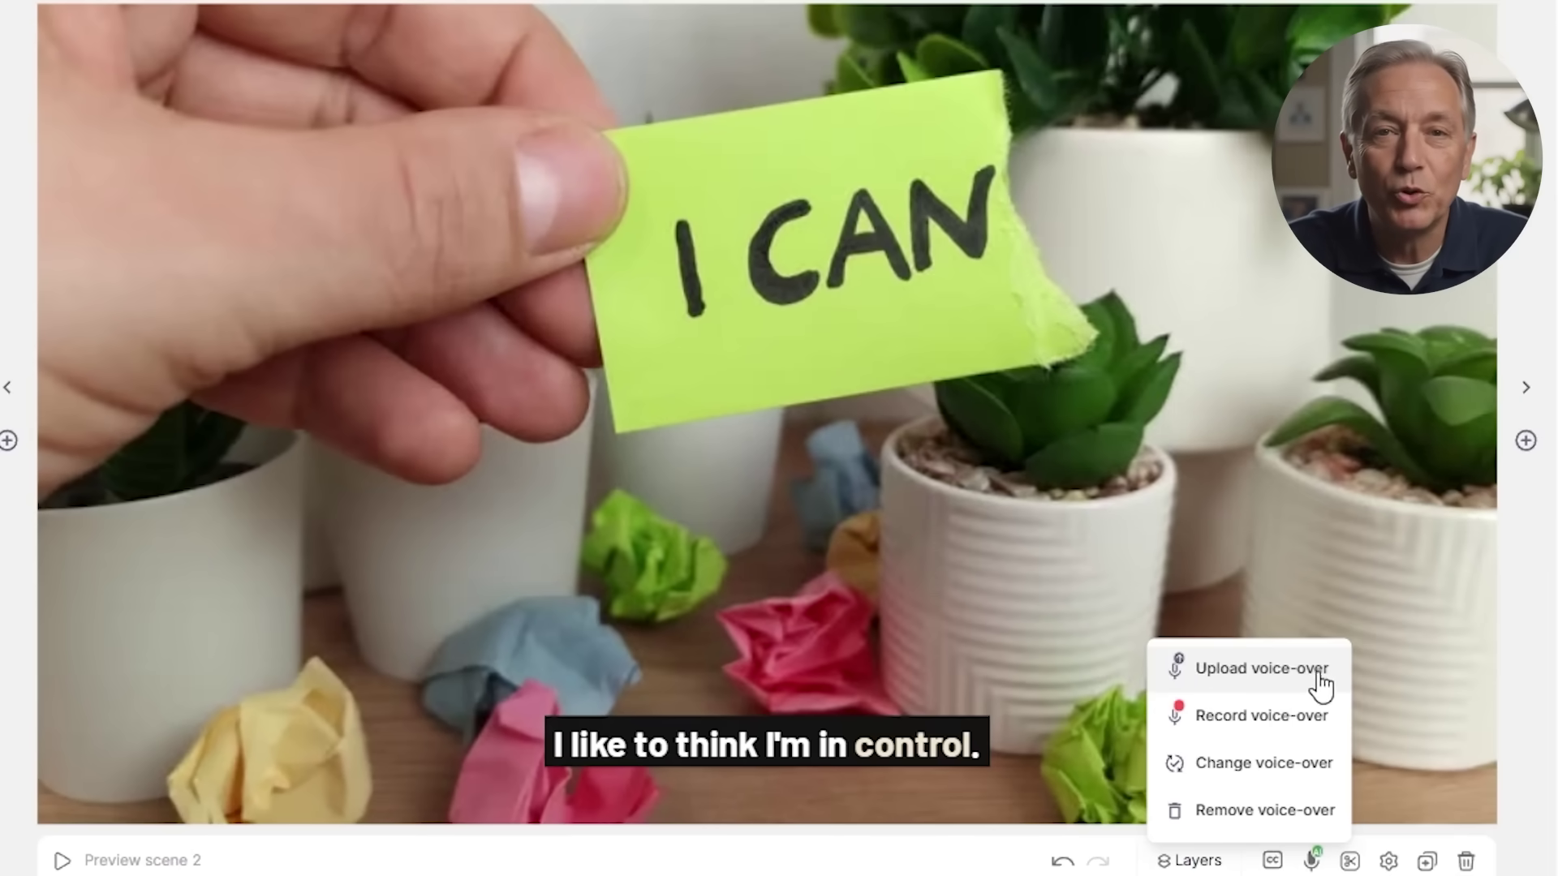
pyautogui.click(1199, 671)
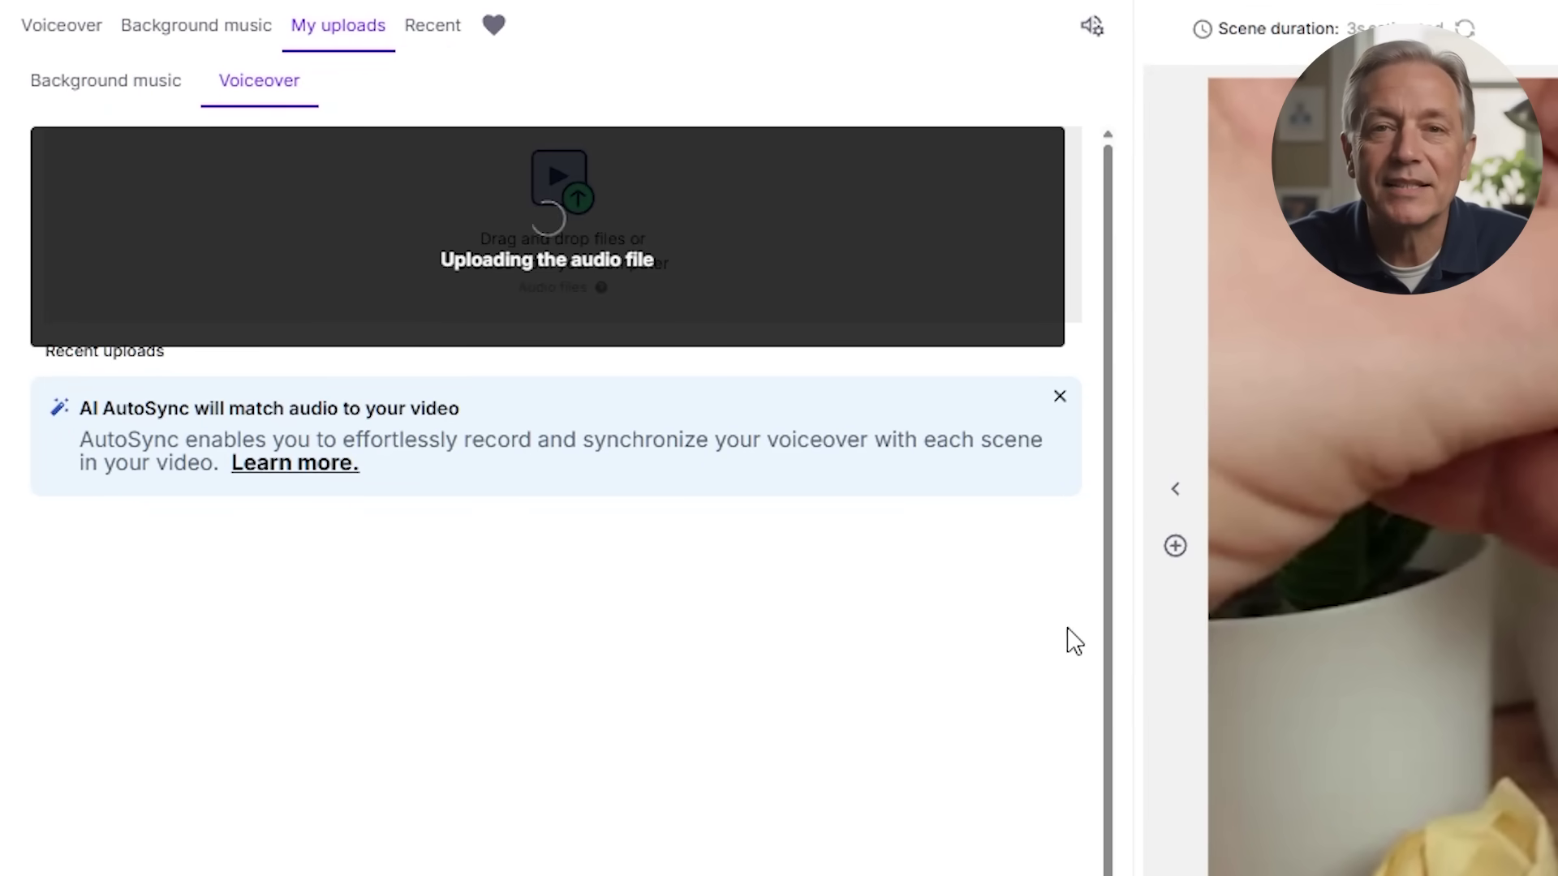
pyautogui.click(925, 546)
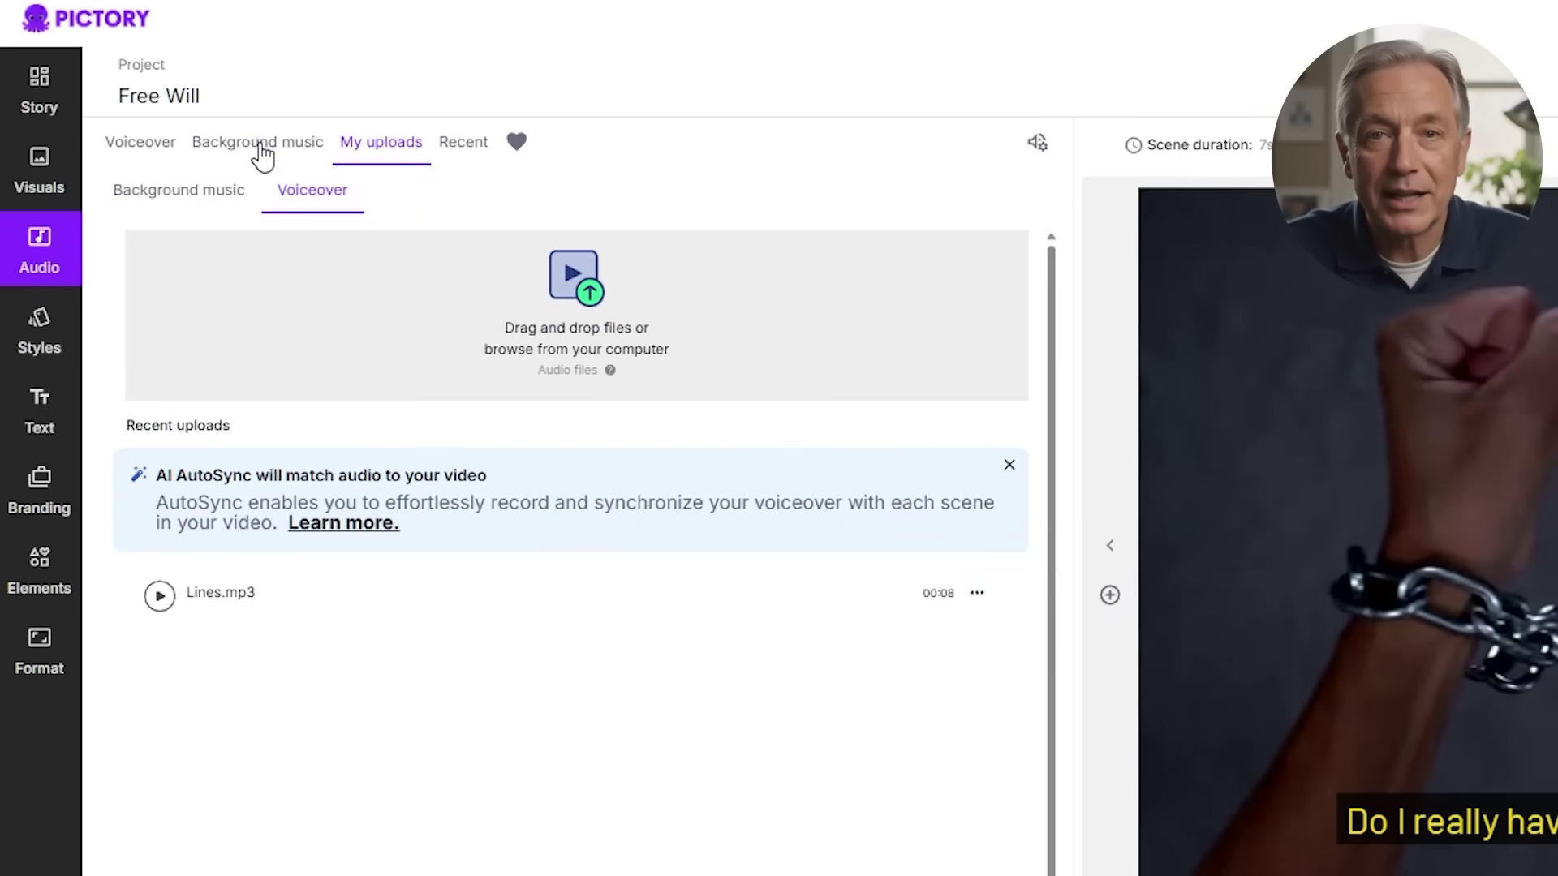
# Filter music by Uplifting and Laid-back moods and apply Friendly Banter as background music
pyautogui.click(258, 144)
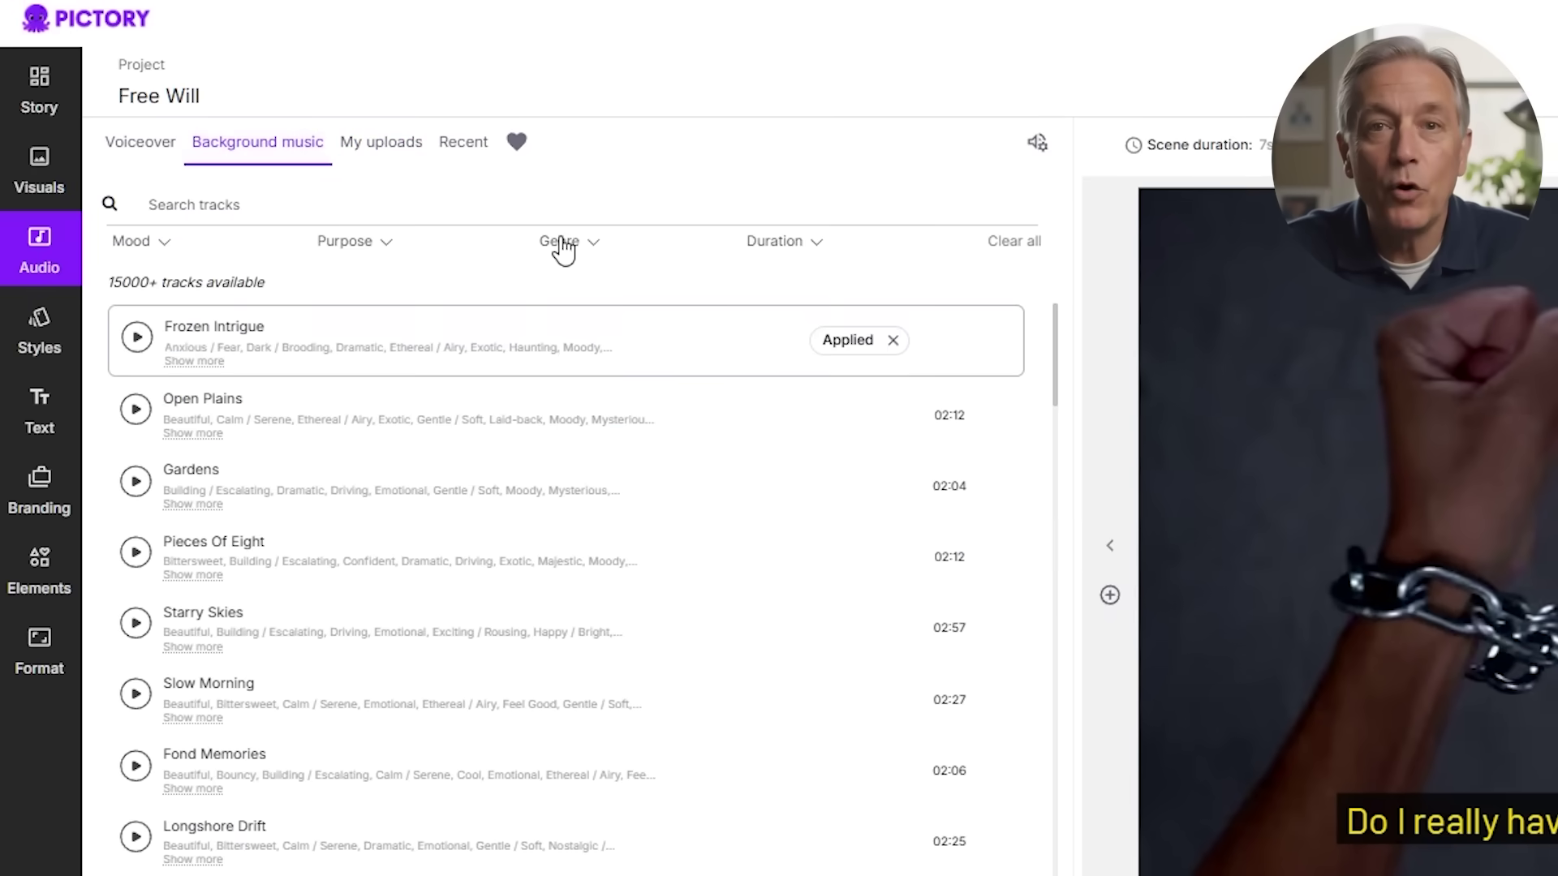
pyautogui.click(121, 242)
pyautogui.scroll(-2, 272, 393)
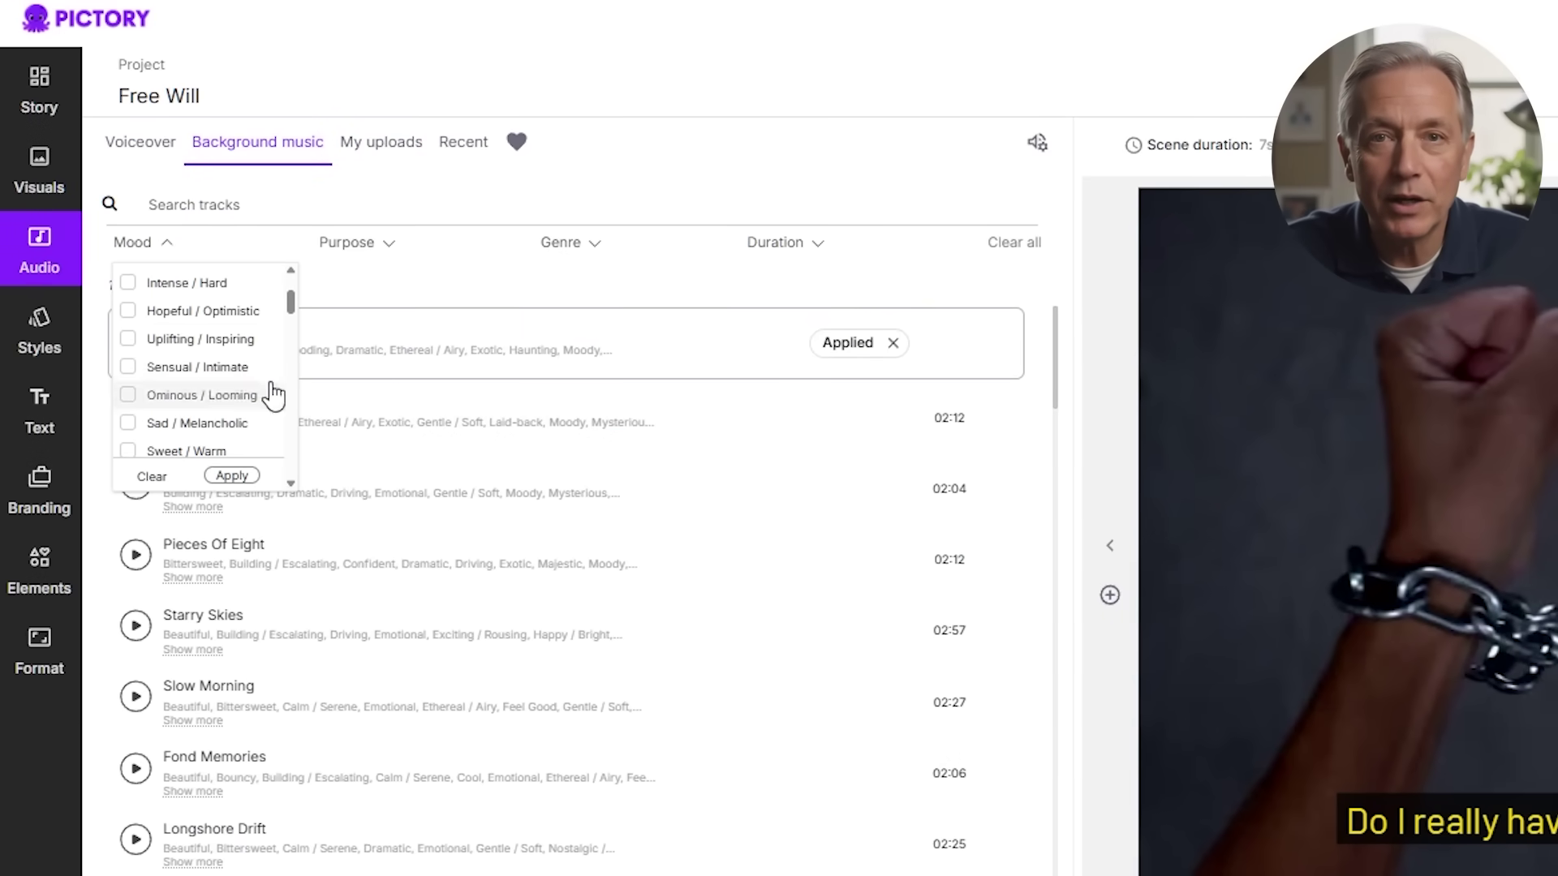
pyautogui.click(198, 342)
pyautogui.scroll(-2, 295, 485)
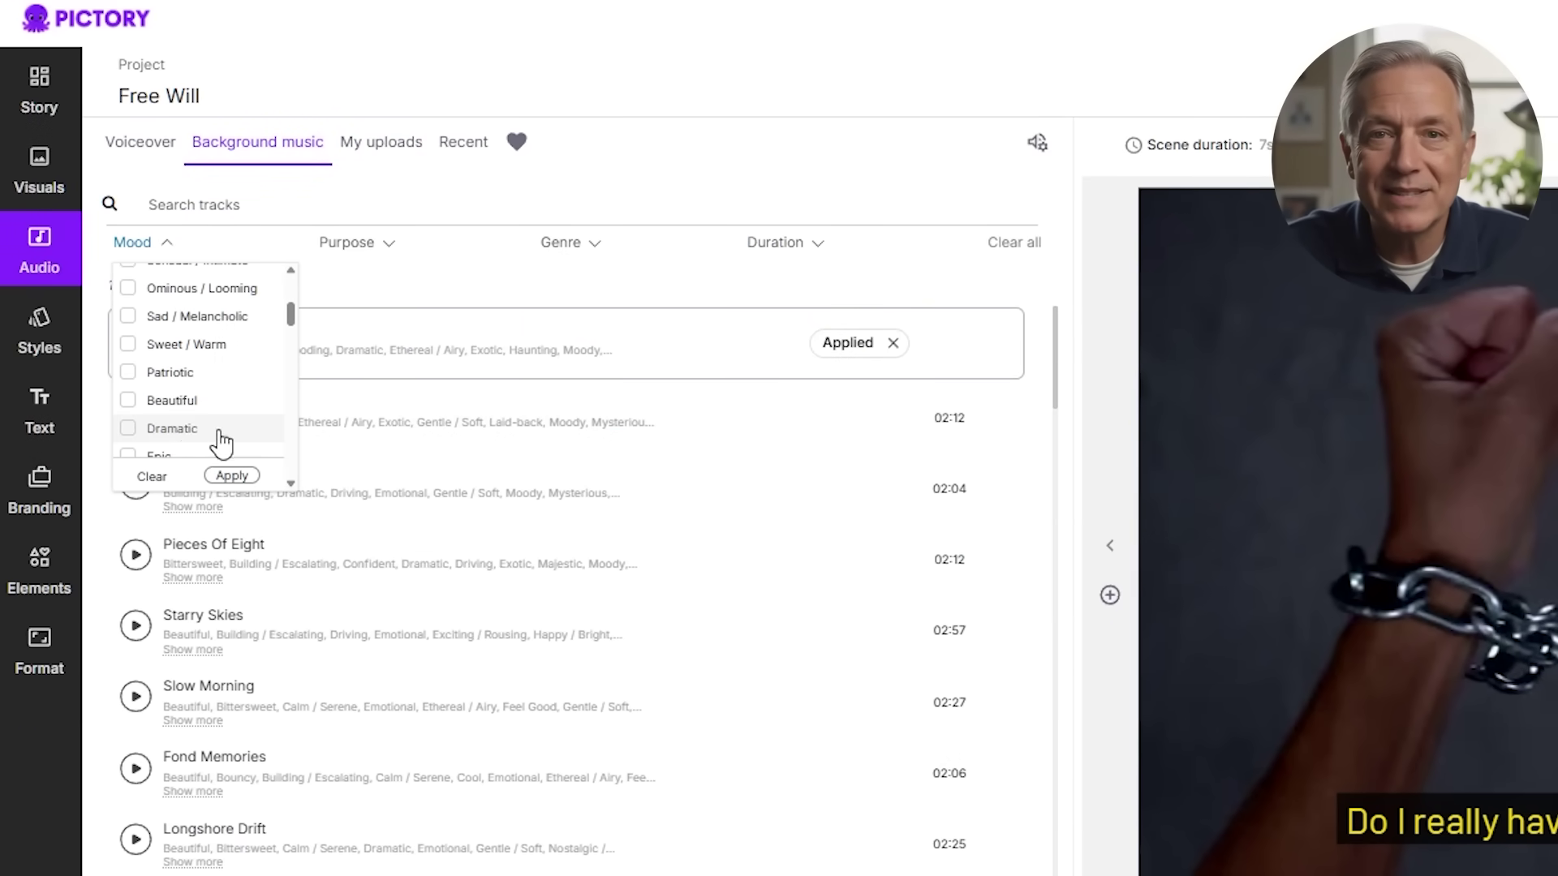
pyautogui.scroll(-4, 294, 462)
pyautogui.scroll(2, 292, 454)
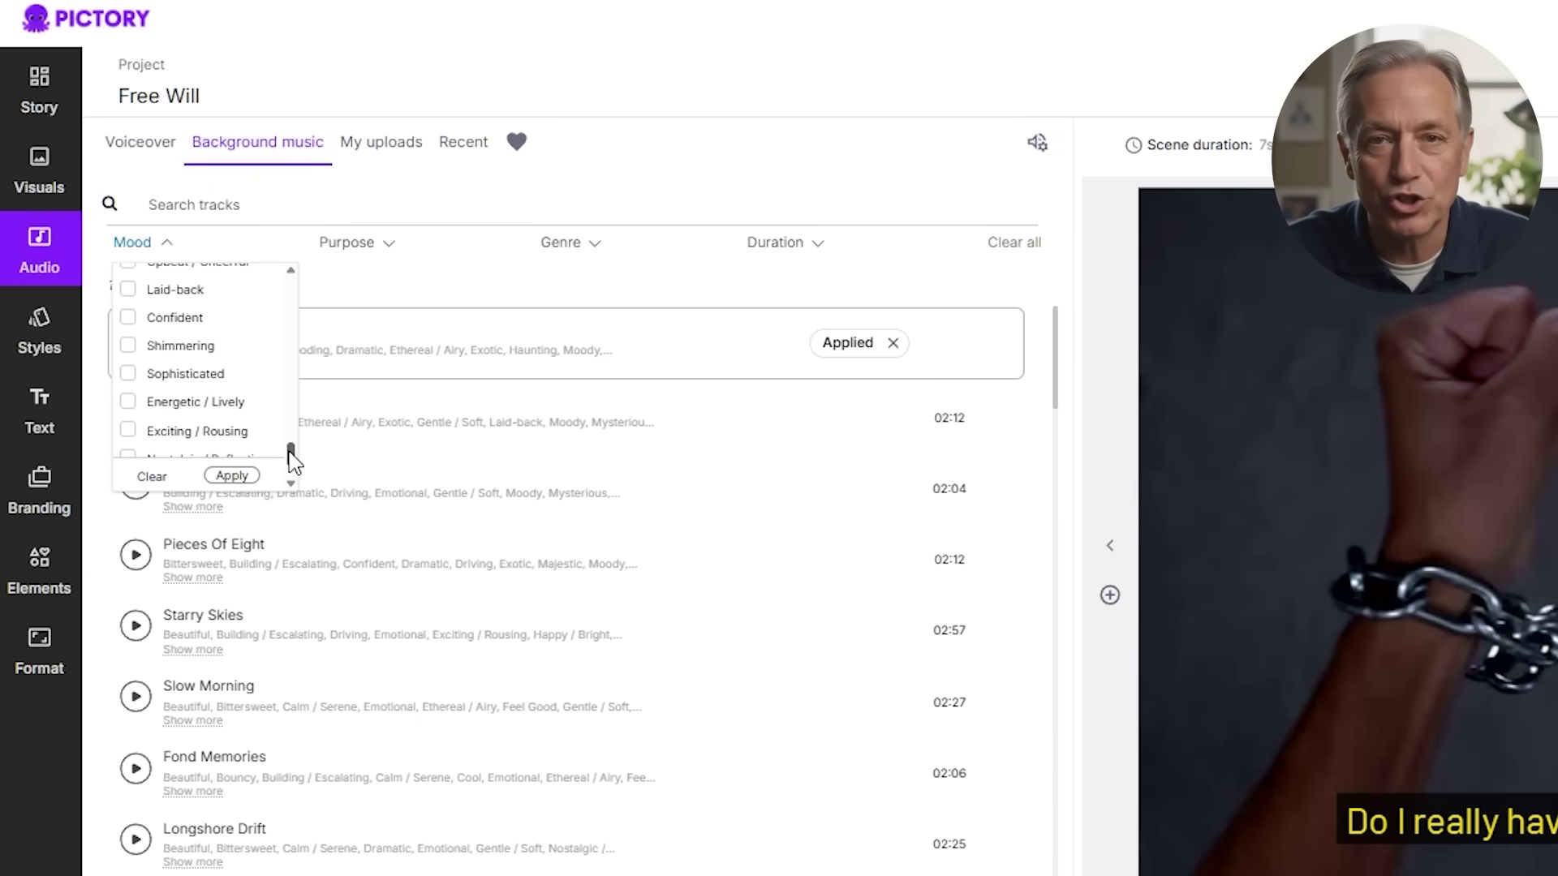
pyautogui.click(204, 349)
pyautogui.scroll(3, 227, 454)
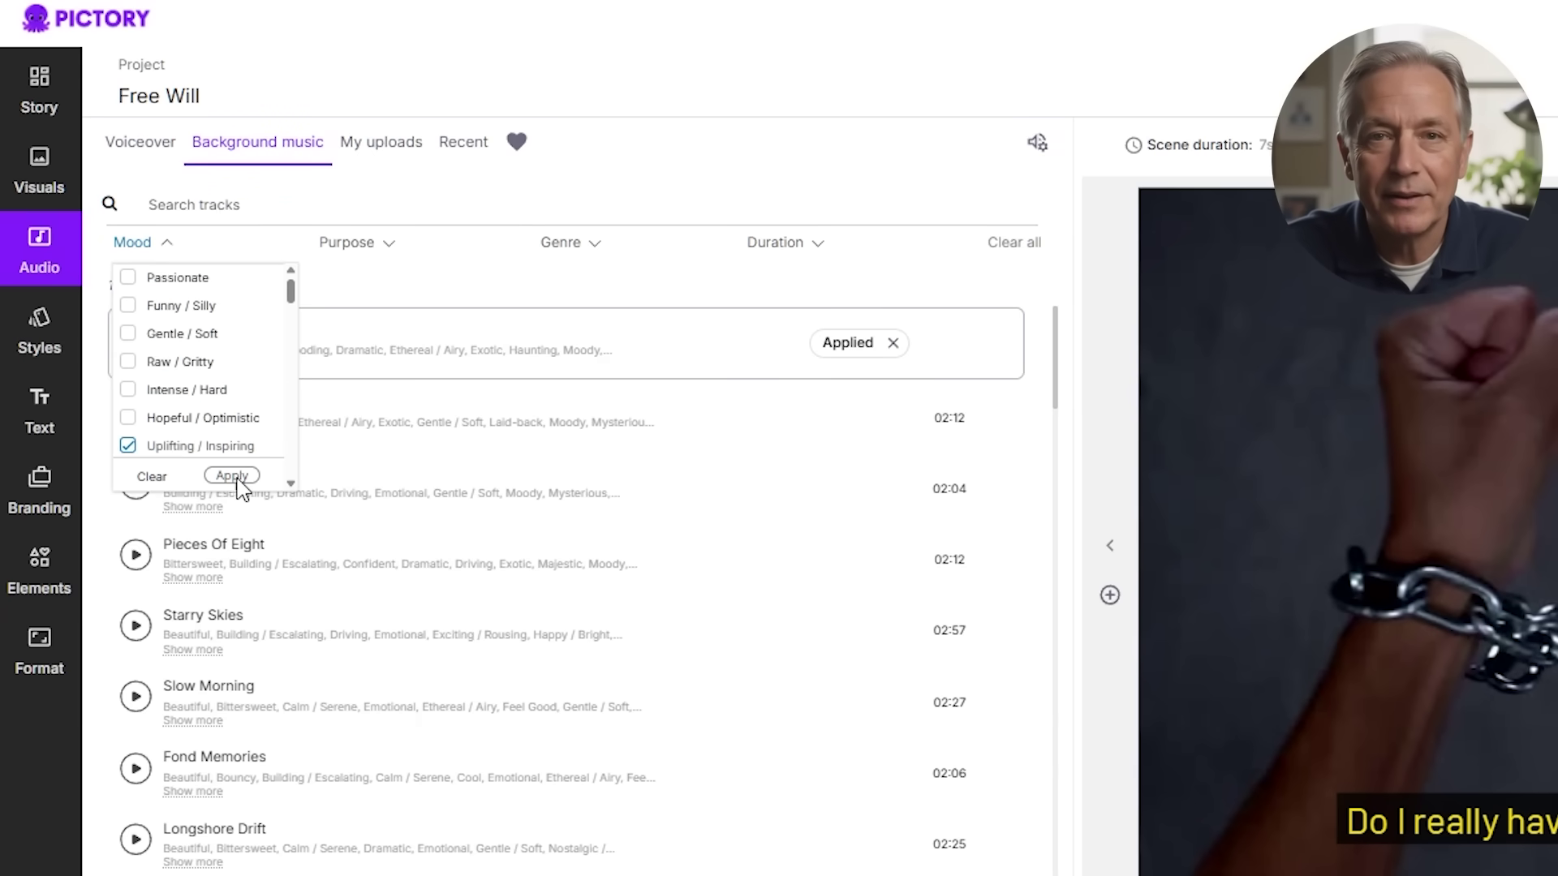
pyautogui.click(231, 476)
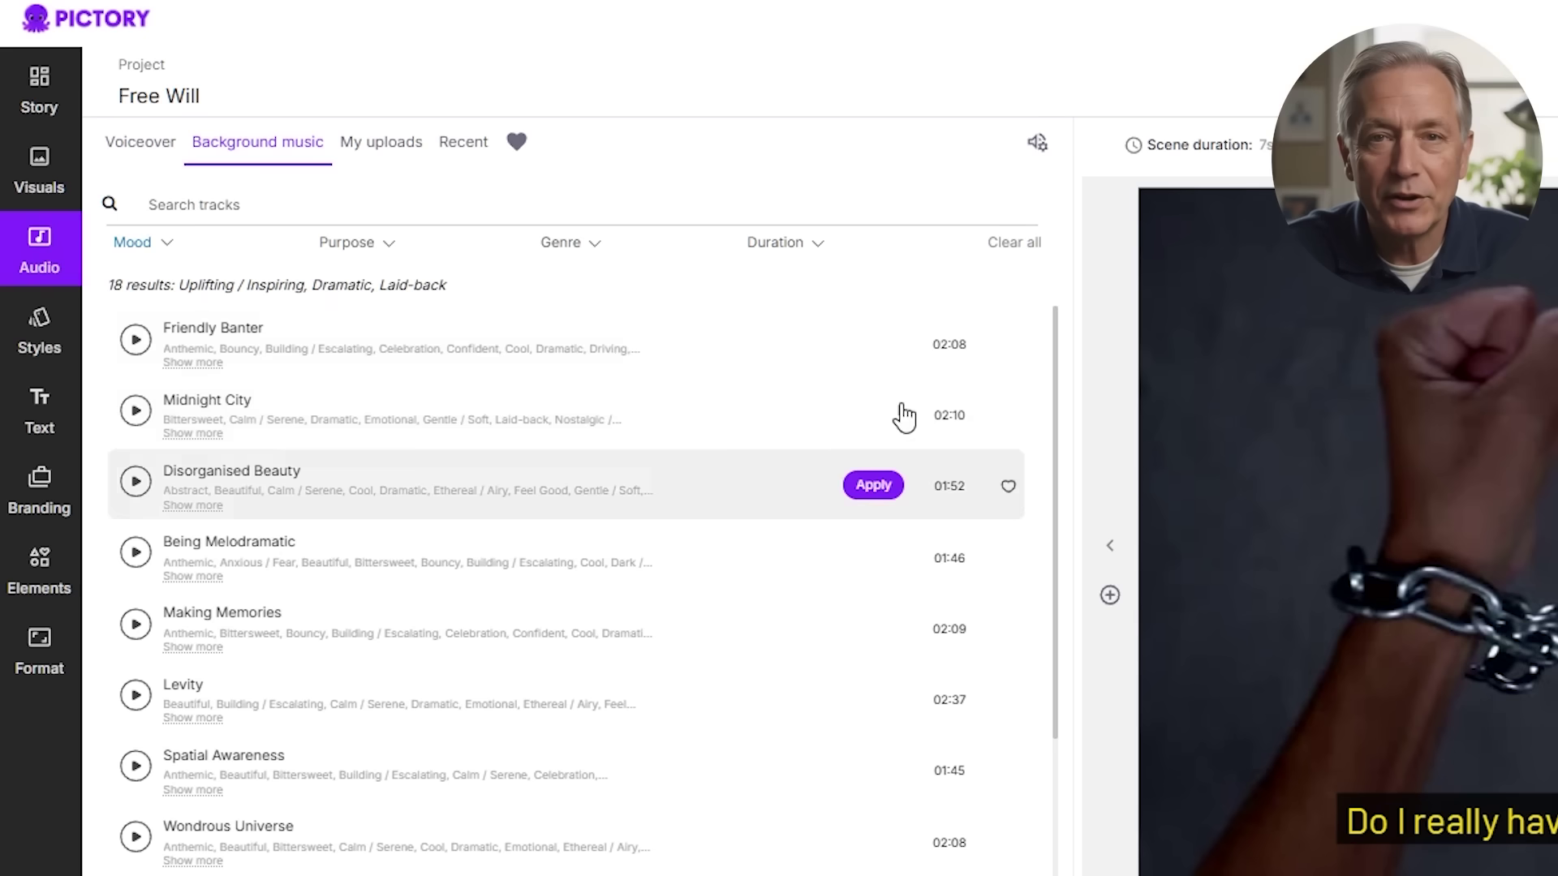
pyautogui.click(875, 346)
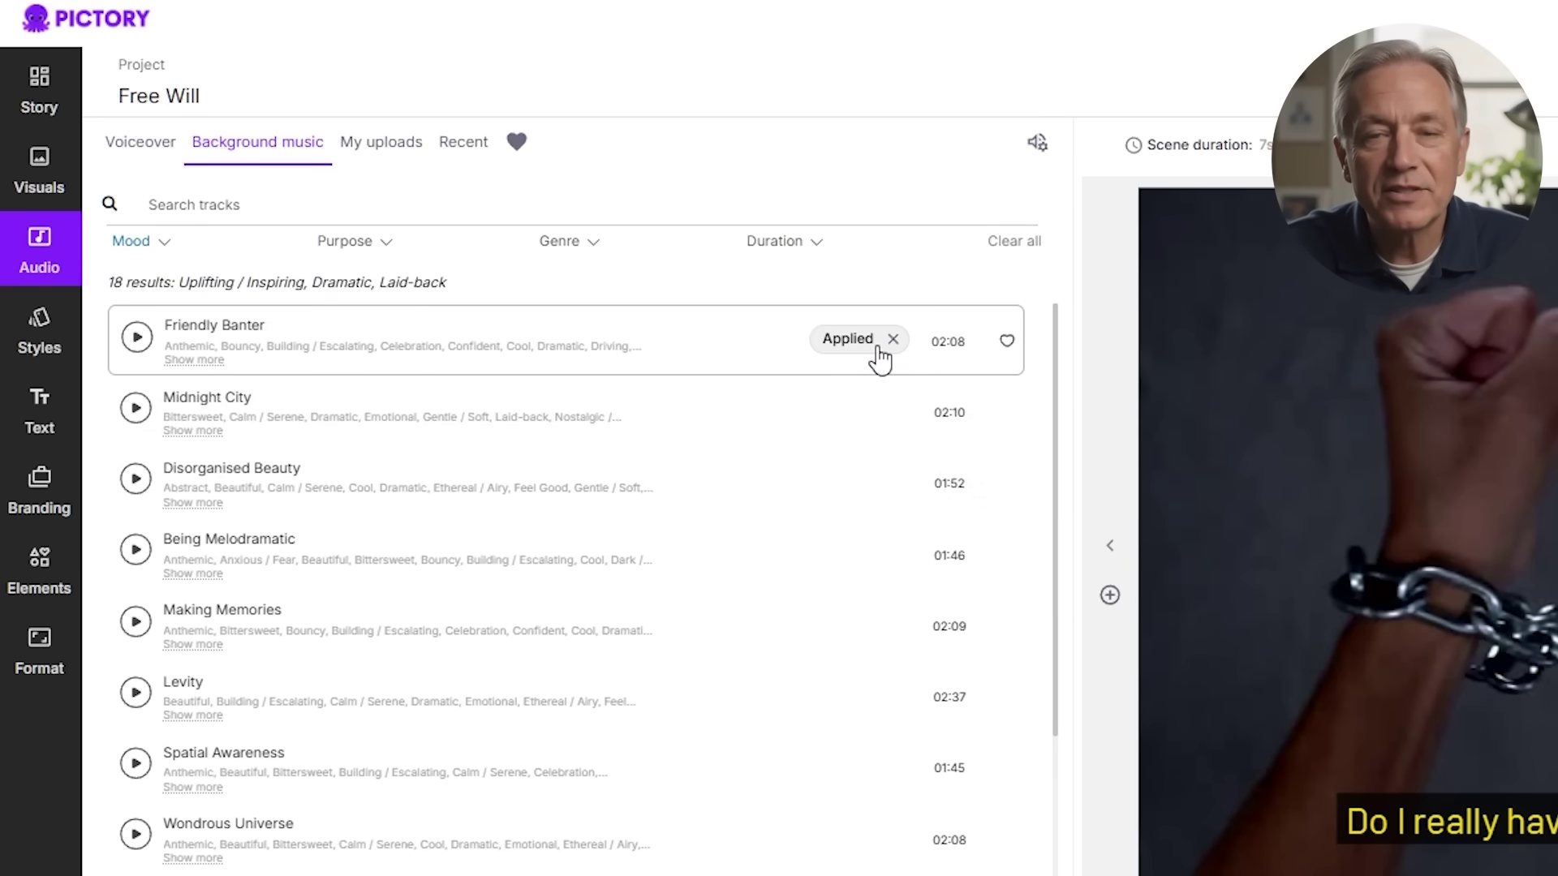
# Set the background music volume to 20% and the voiceover volume to 64%
pyautogui.click(1039, 149)
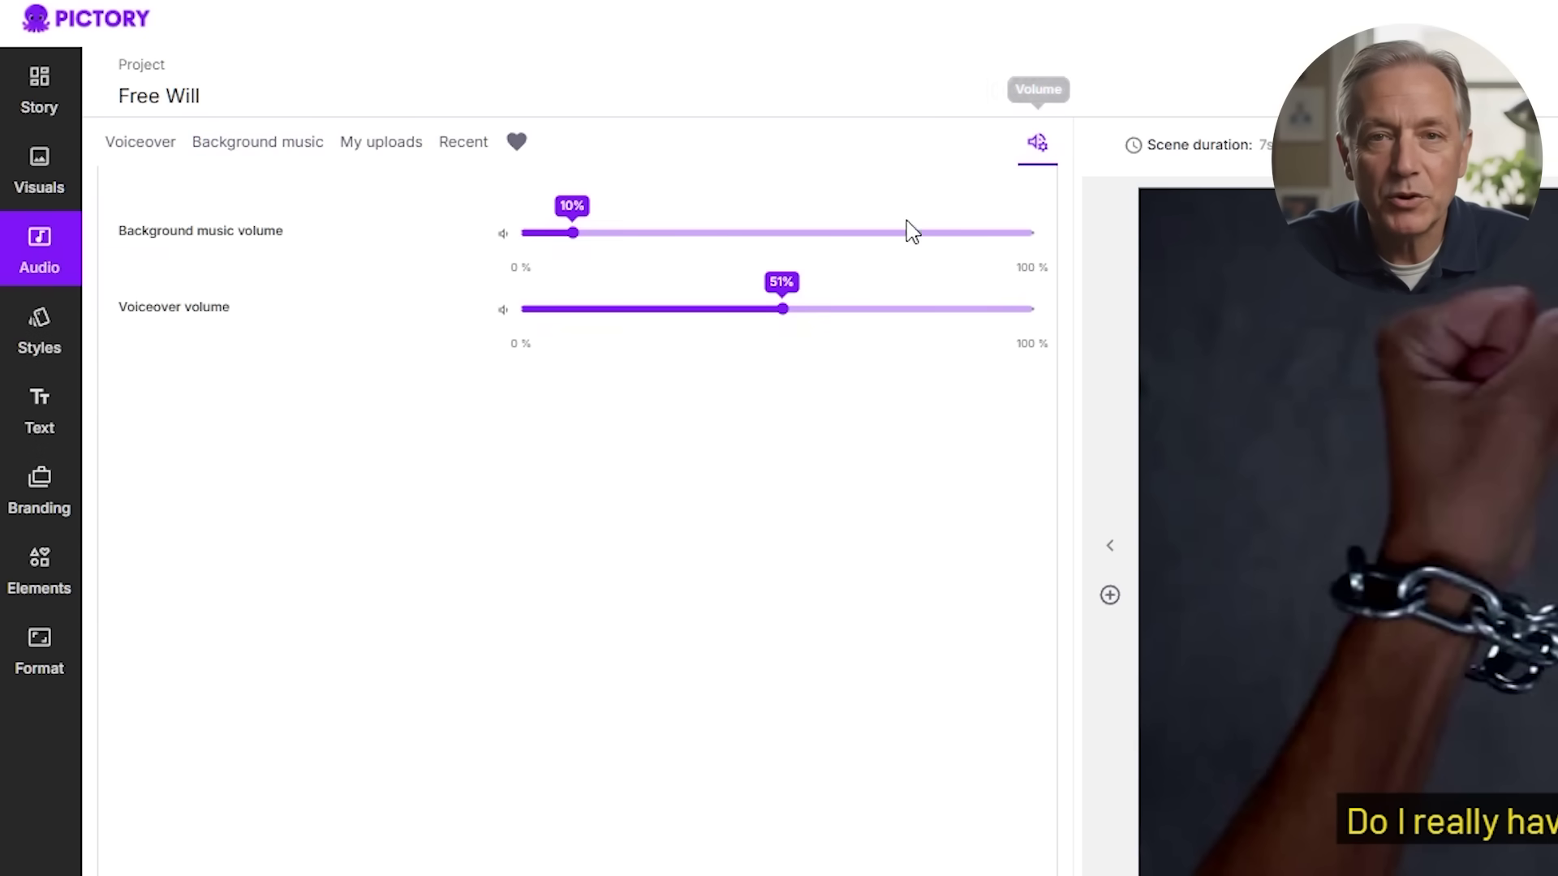
pyautogui.moveTo(772, 318)
pyautogui.mouseDown()
pyautogui.moveTo(713, 316)
pyautogui.moveTo(782, 310)
pyautogui.mouseUp()
pyautogui.click(856, 316)
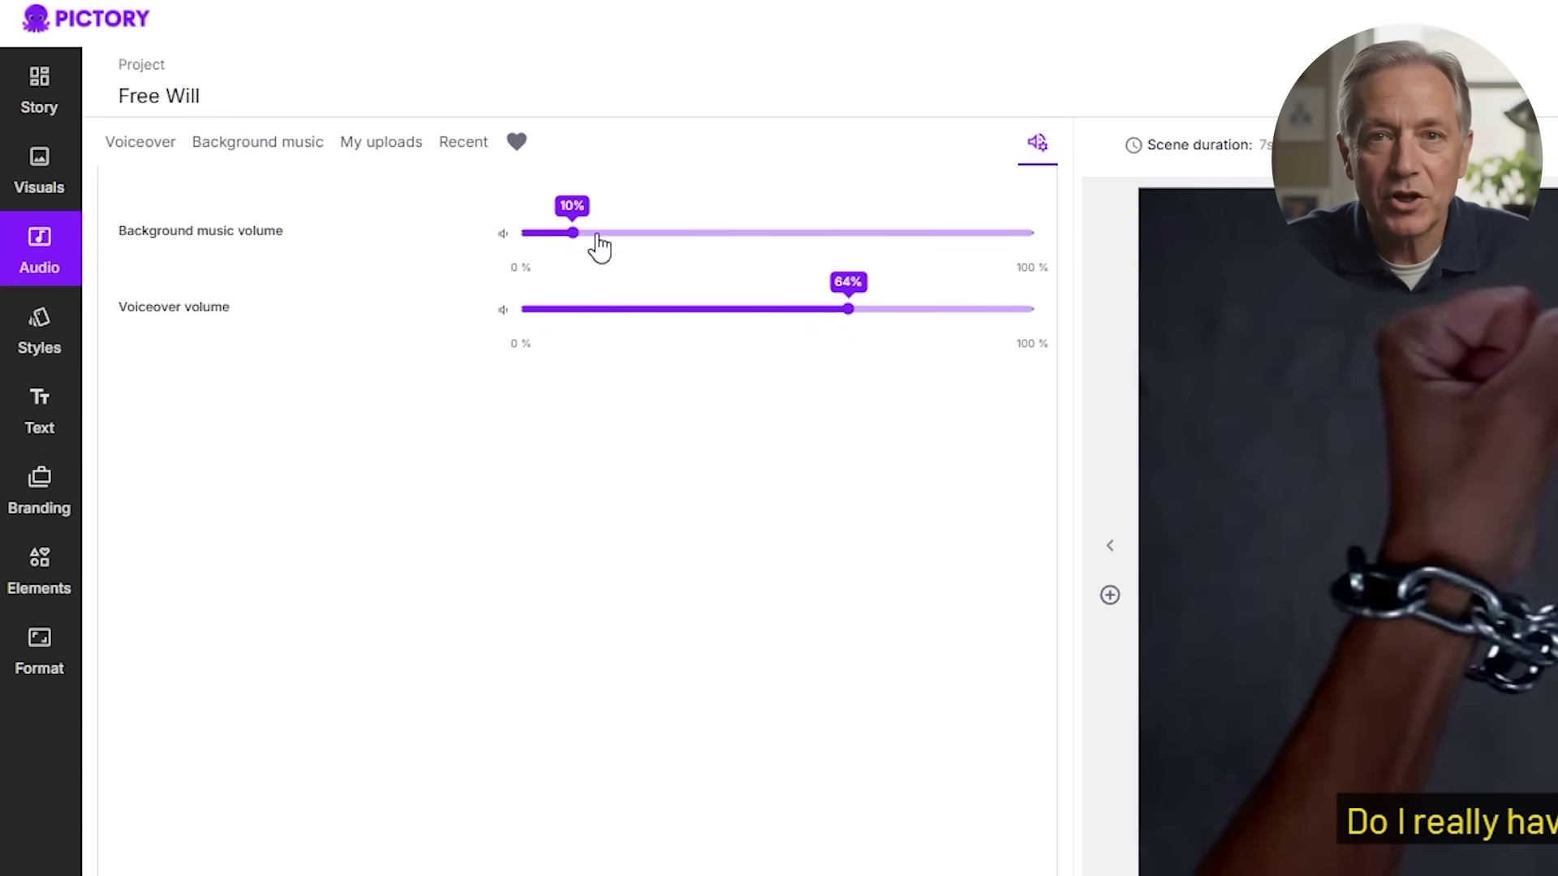
pyautogui.moveTo(598, 244); pyautogui.dragTo(637, 244)
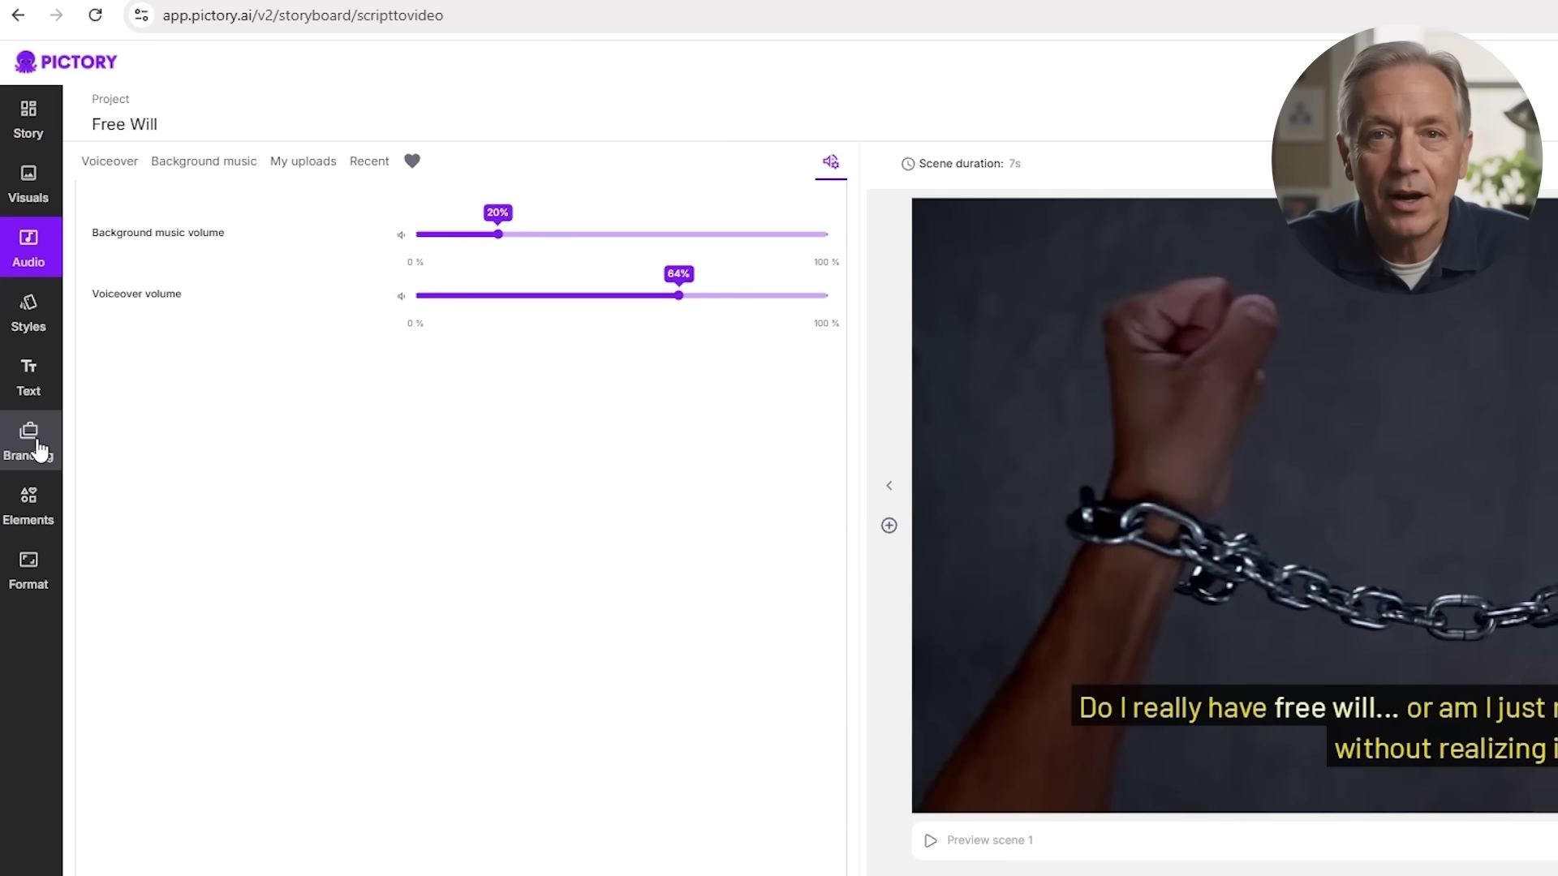
# Start a new brand in Branding, enter the brand name, and upload its logo image
pyautogui.click(28, 438)
pyautogui.click(471, 692)
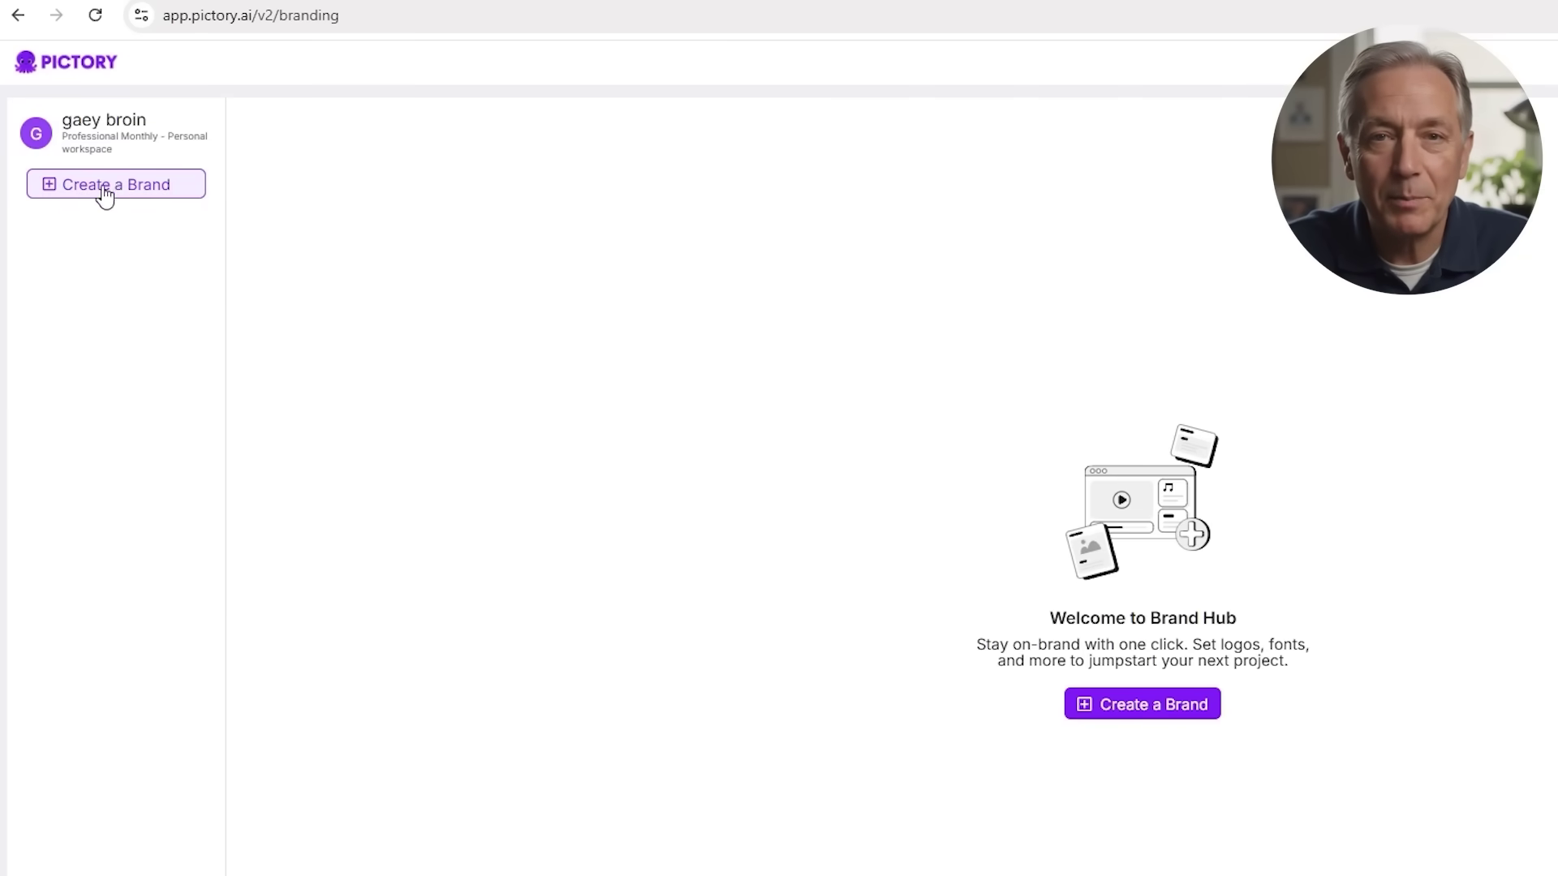
pyautogui.click(100, 188)
pyautogui.write('Grandpa Robert')
pyautogui.click(976, 340)
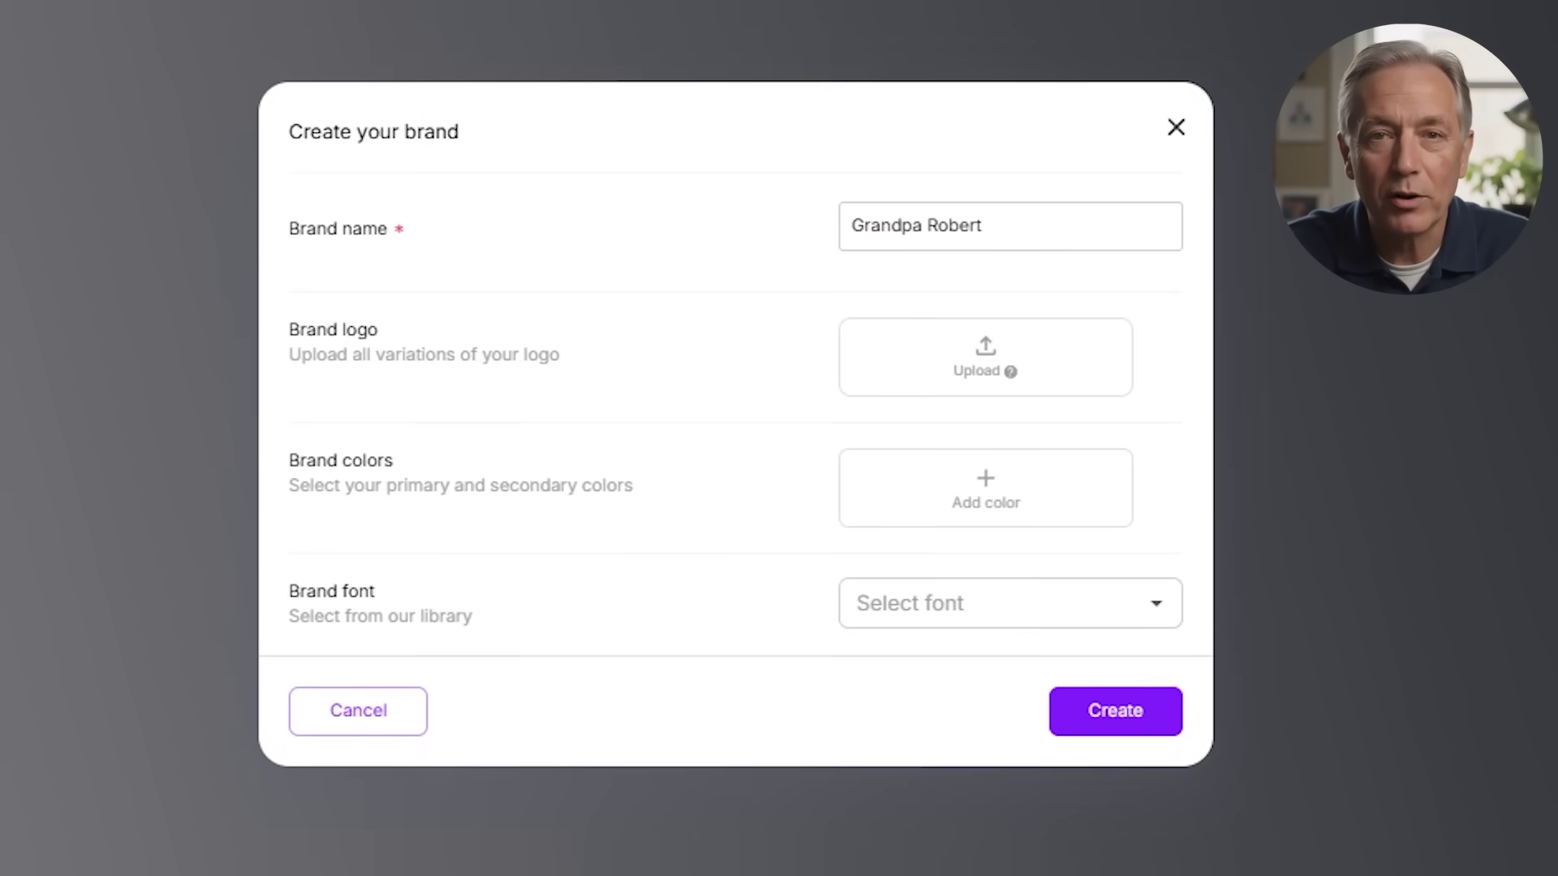
# Add cream and brown brand colours sampled from the logo with the eyedropper
pyautogui.click(986, 480)
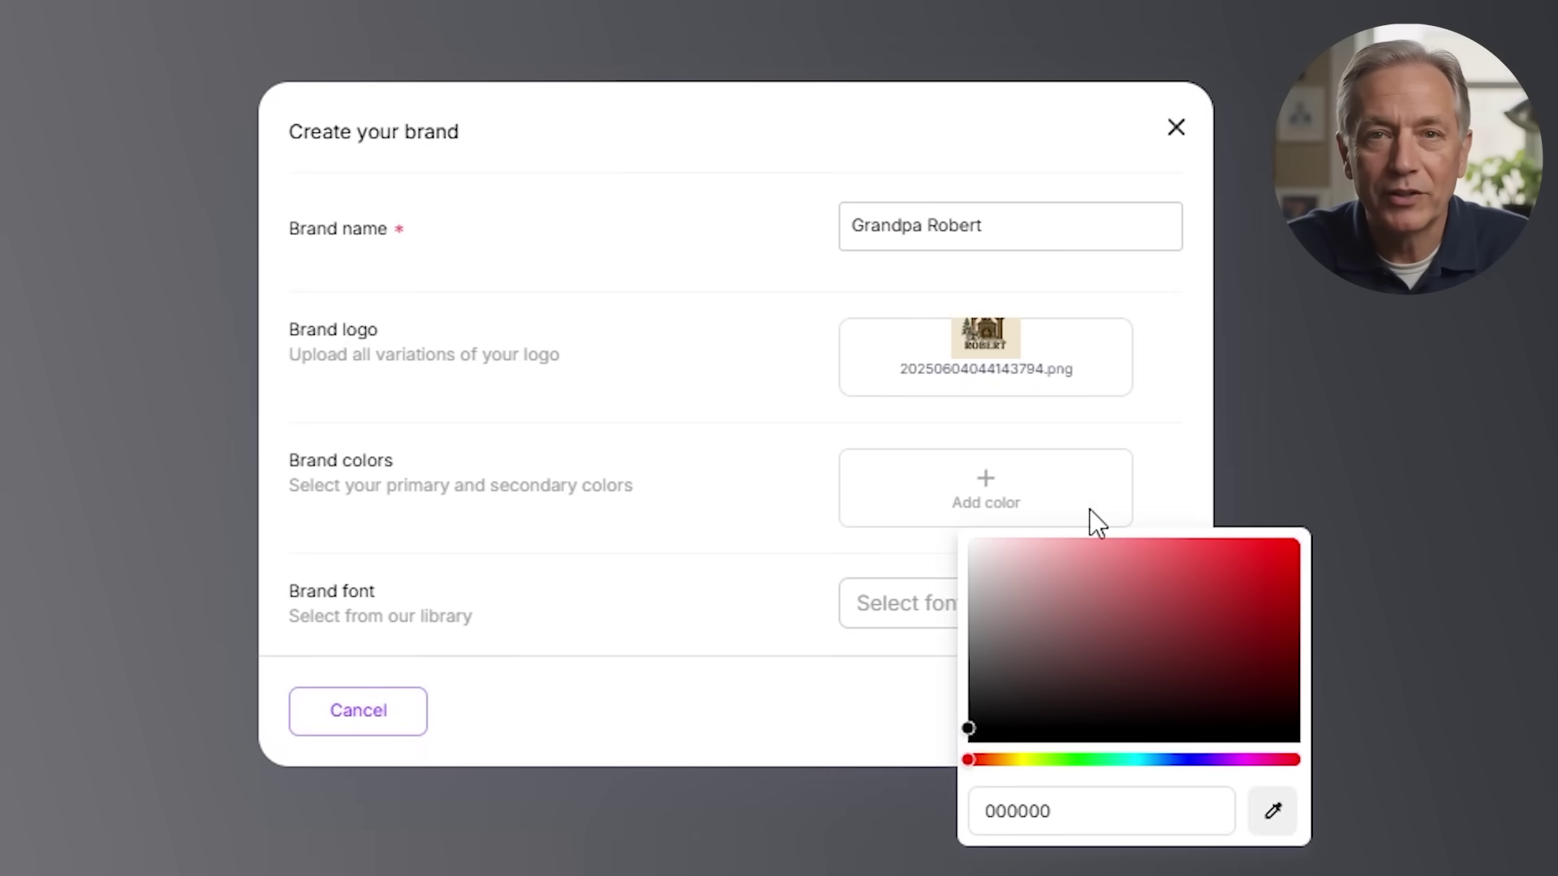
pyautogui.click(1277, 816)
pyautogui.click(1047, 378)
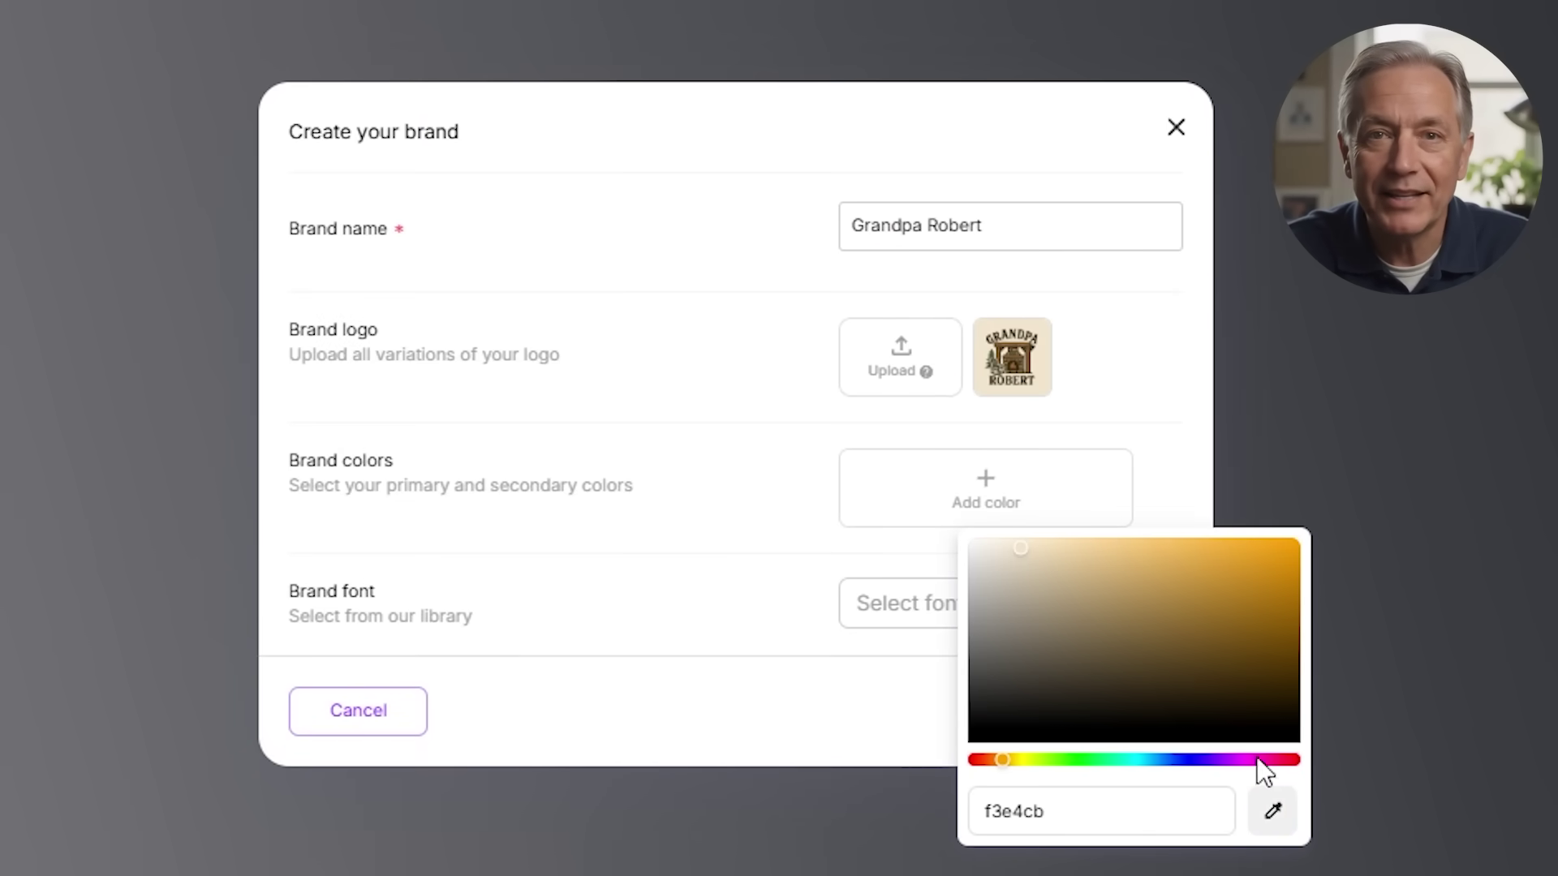
pyautogui.click(1138, 396)
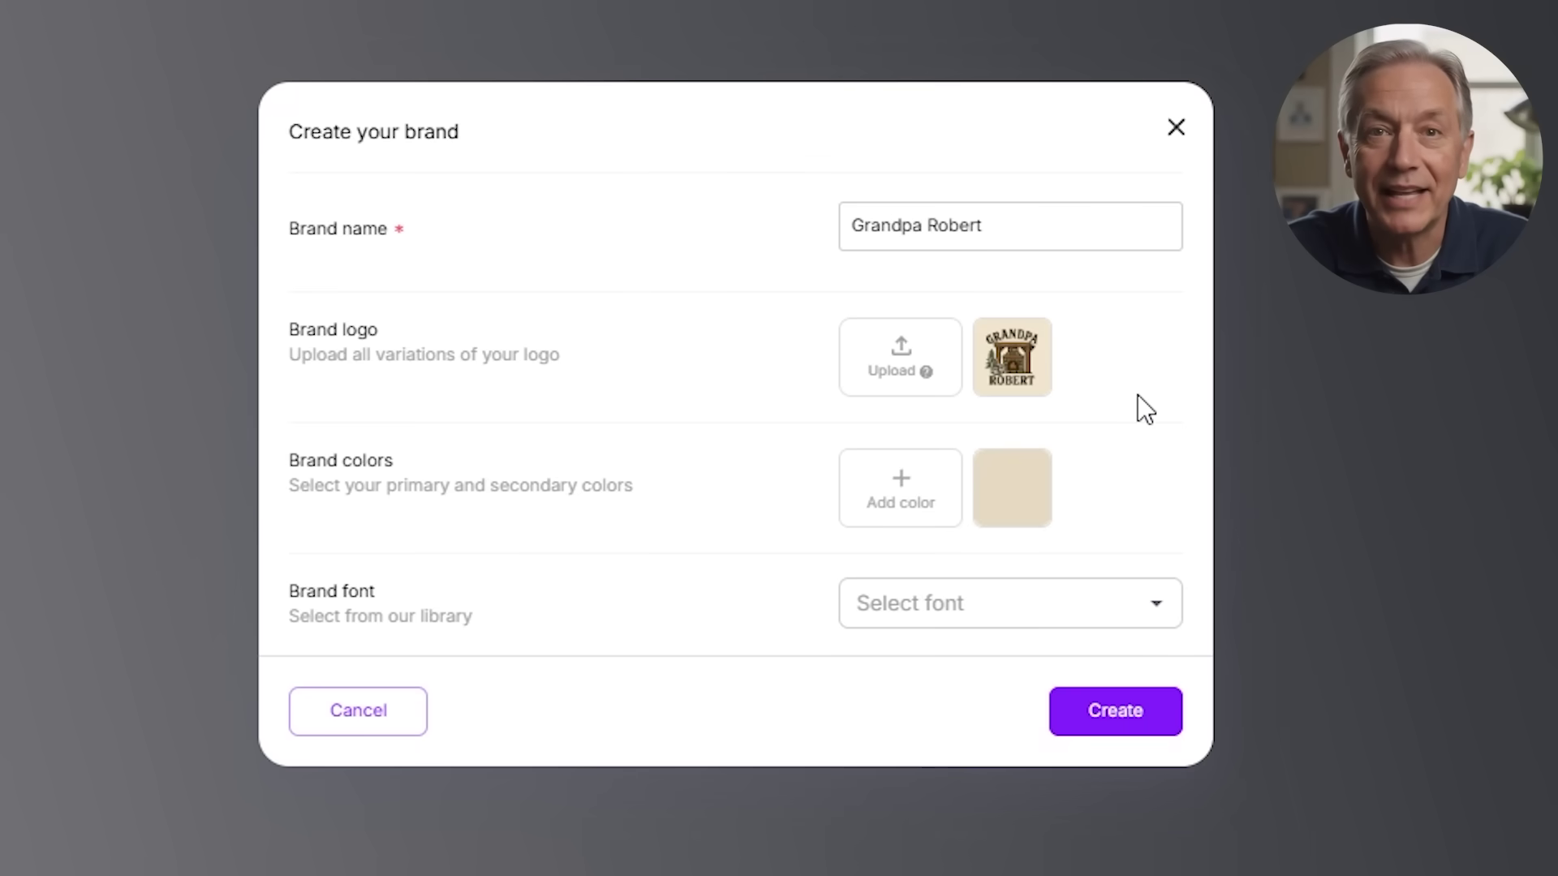
pyautogui.click(917, 509)
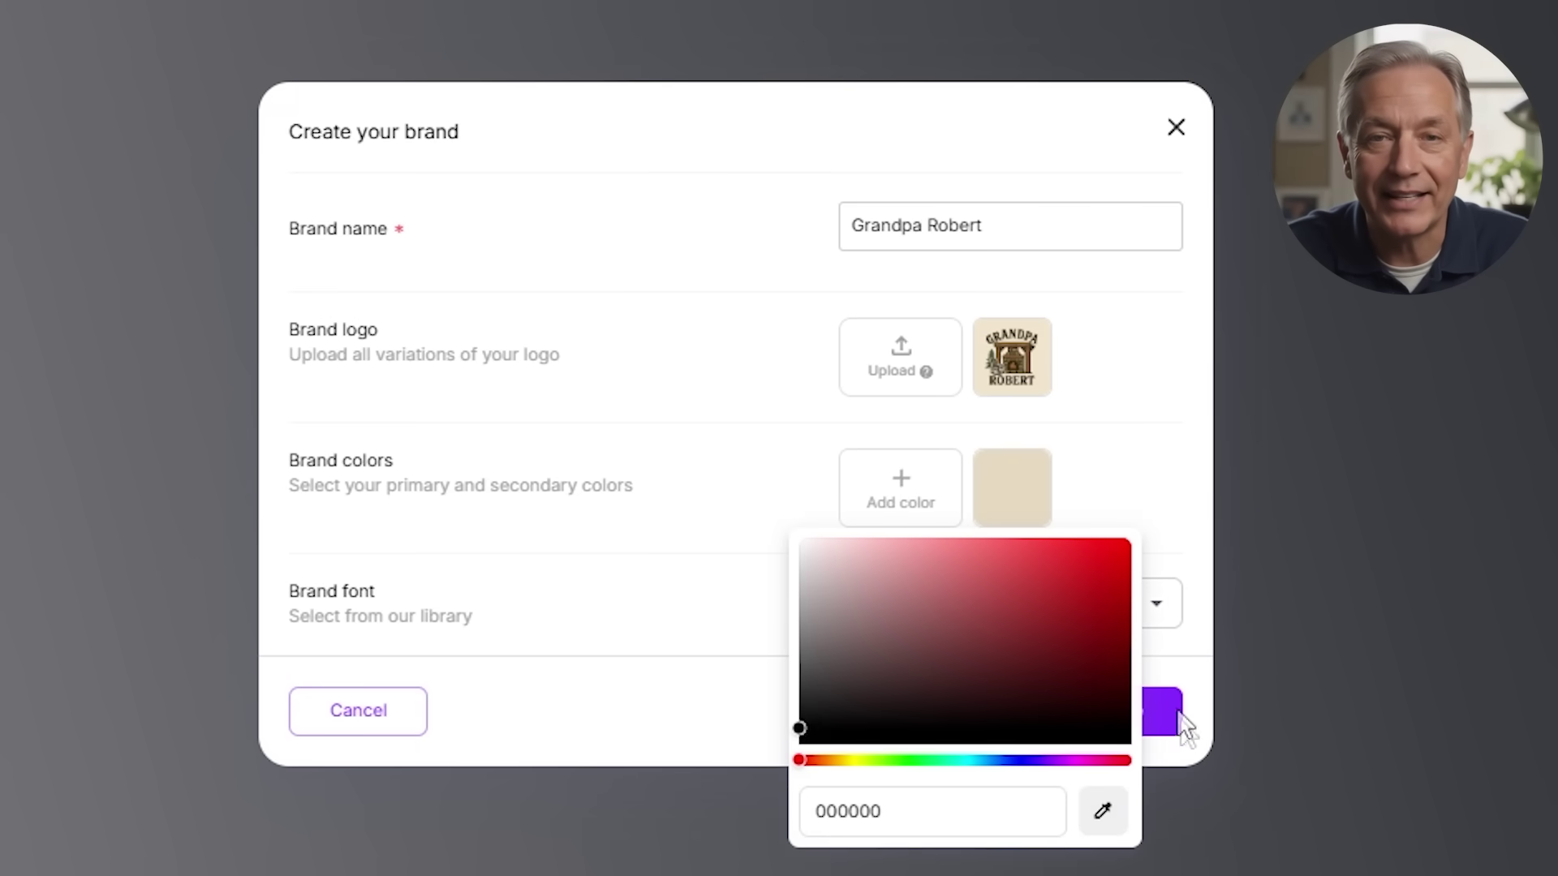
pyautogui.click(1102, 812)
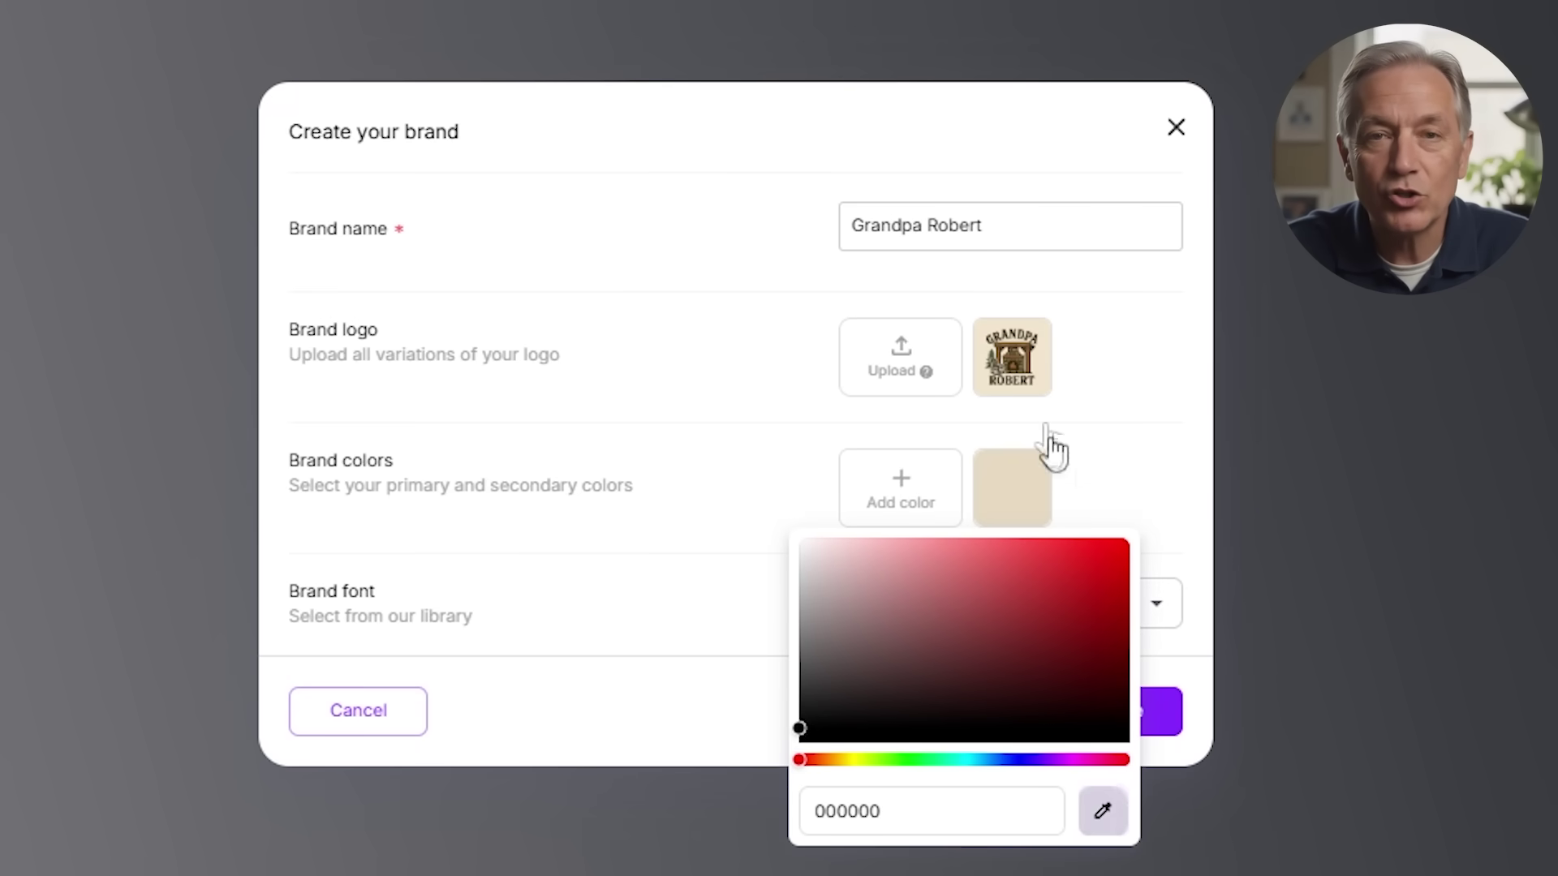
pyautogui.click(1012, 357)
pyautogui.click(1162, 507)
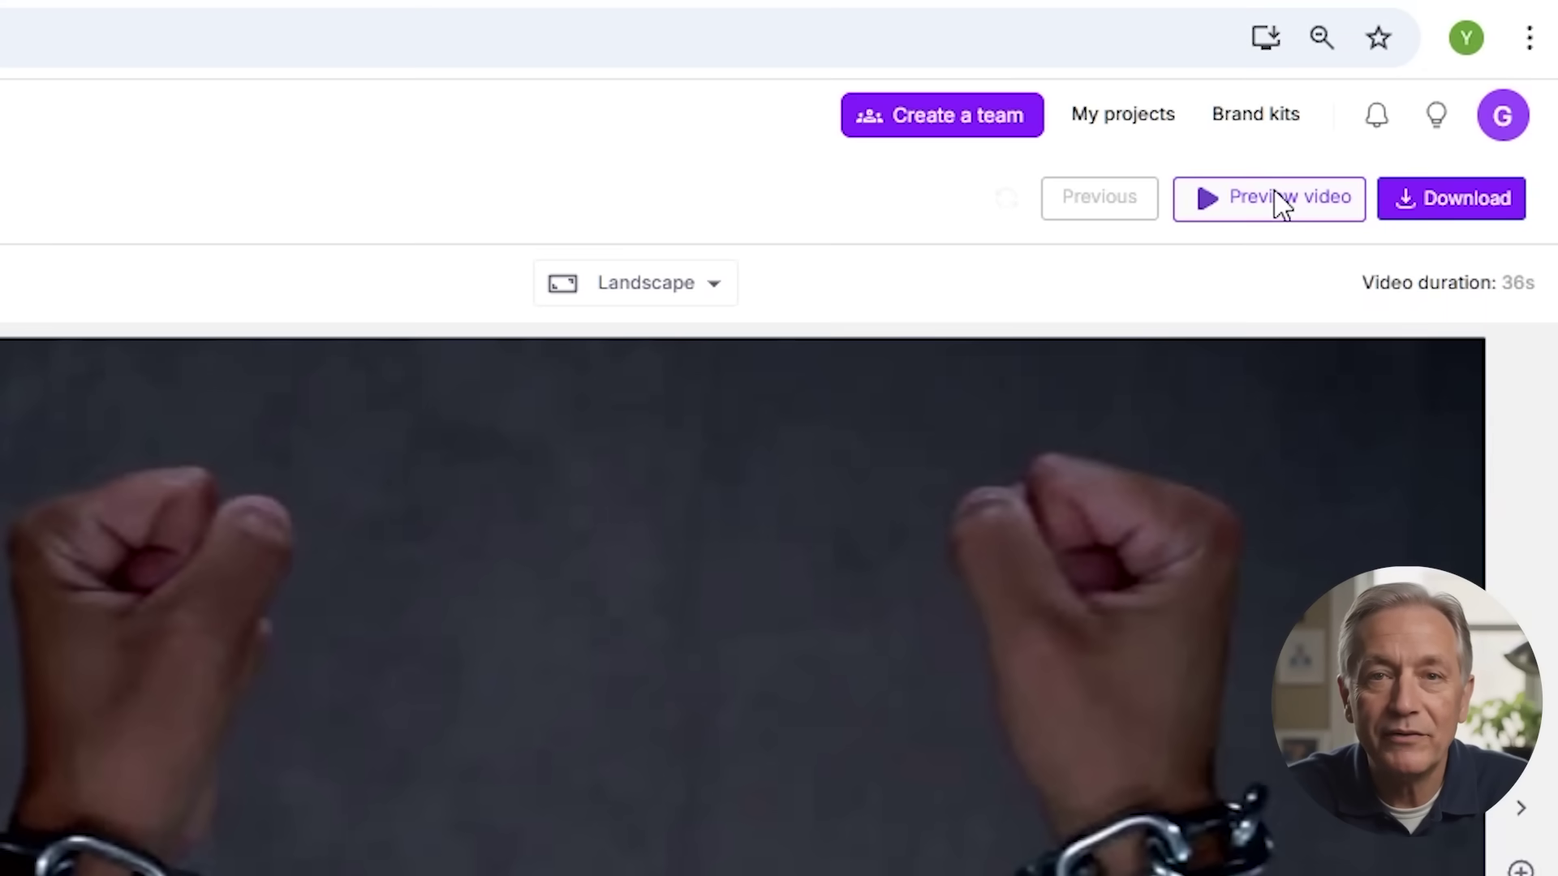
# Run a preview of the full Free Will video, now 36 seconds long
pyautogui.click(1402, 114)
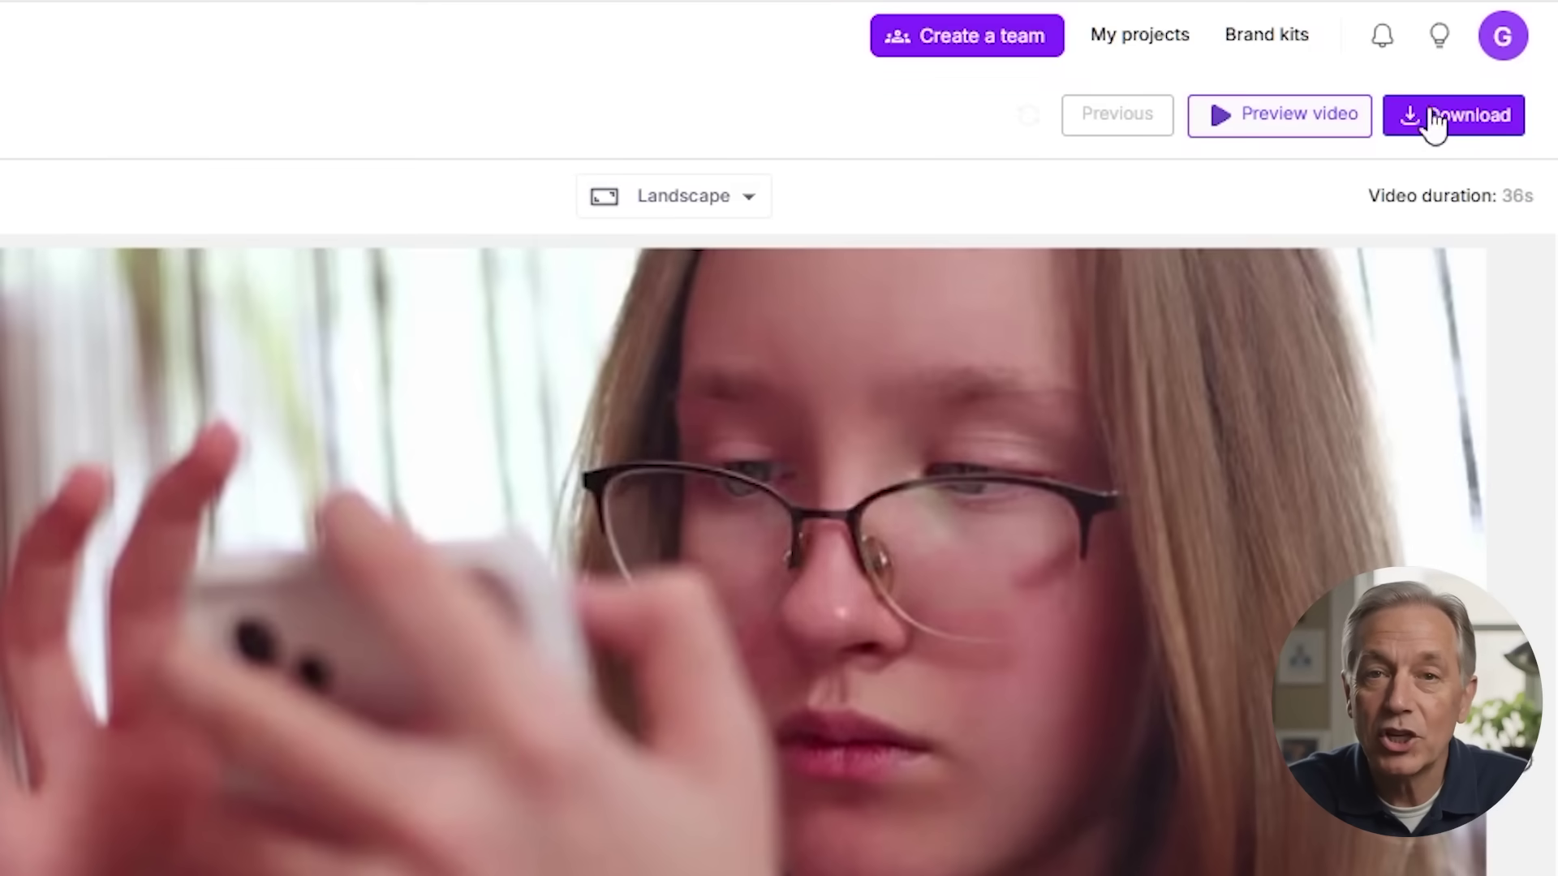
# Render the Free Will video and download it with captions exported as an .srt file
pyautogui.click(1465, 122)
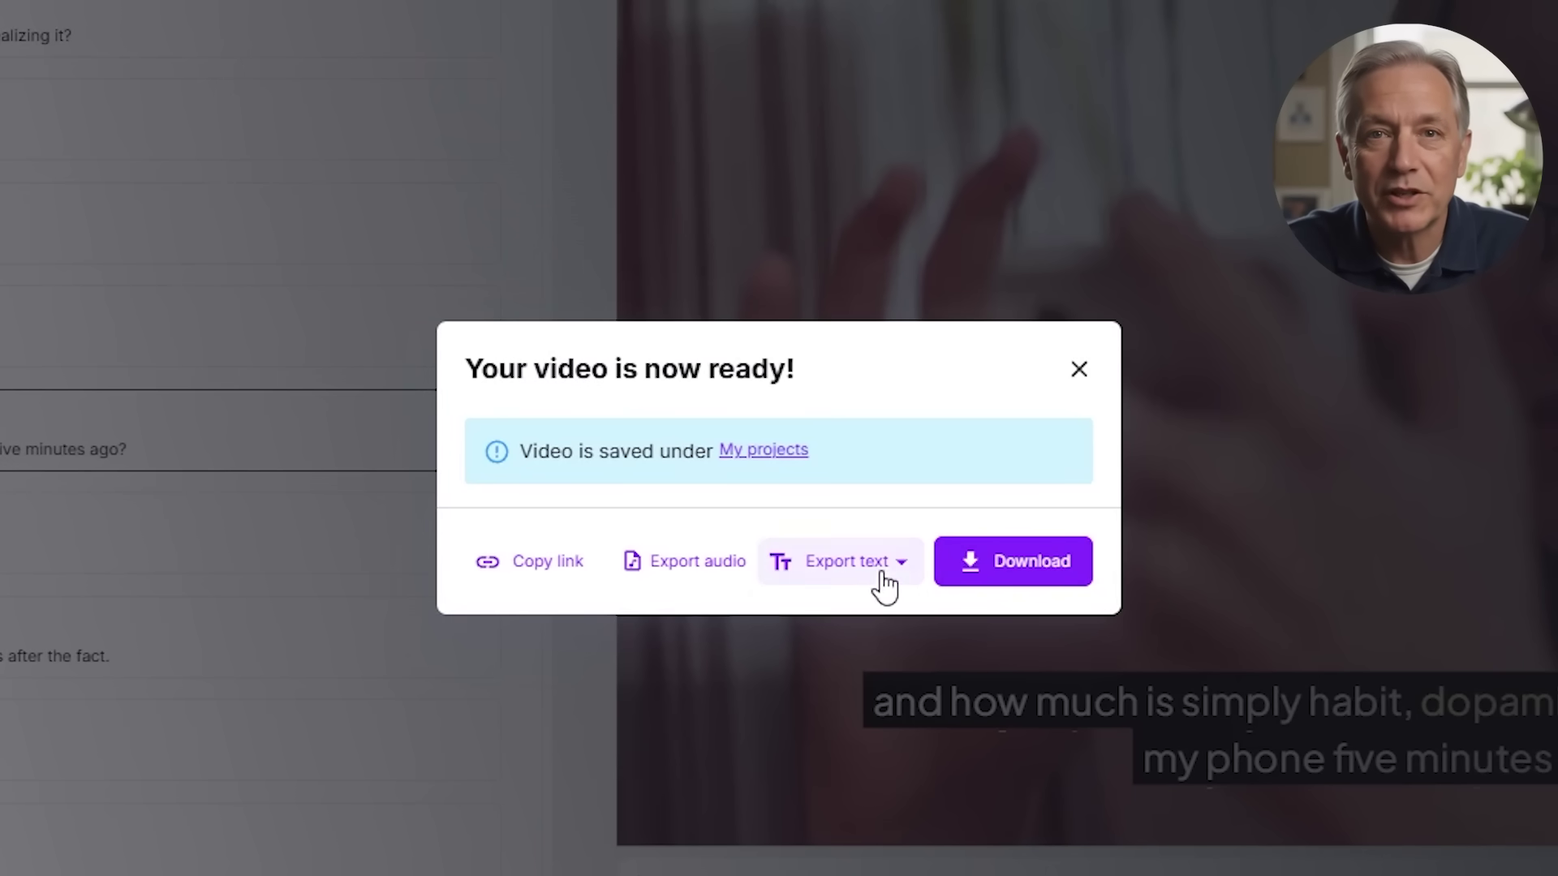
pyautogui.click(884, 581)
pyautogui.click(808, 699)
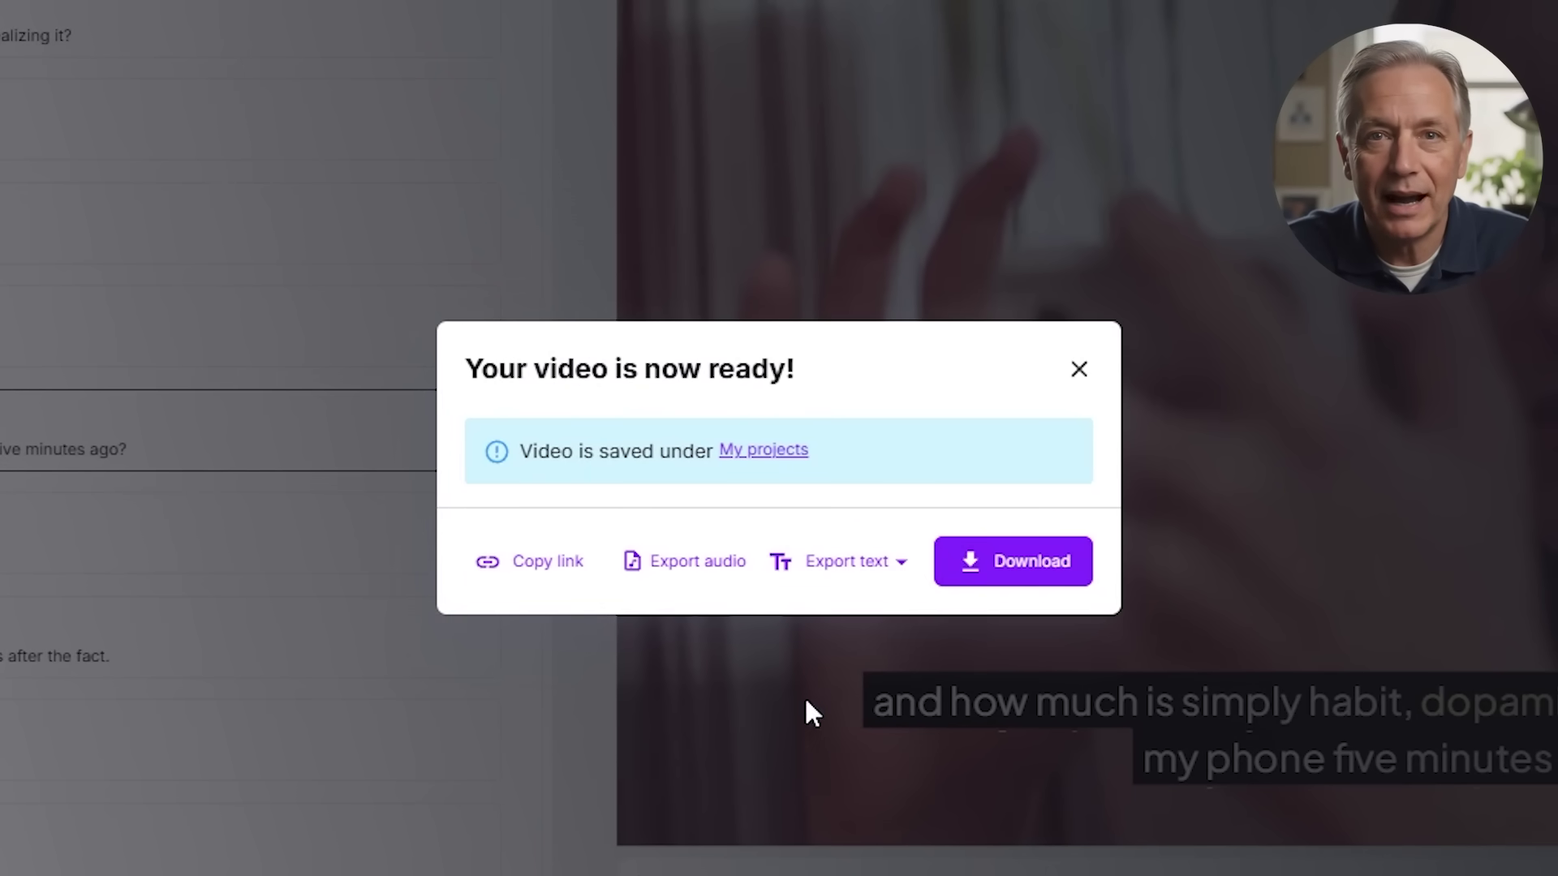
pyautogui.click(1025, 575)
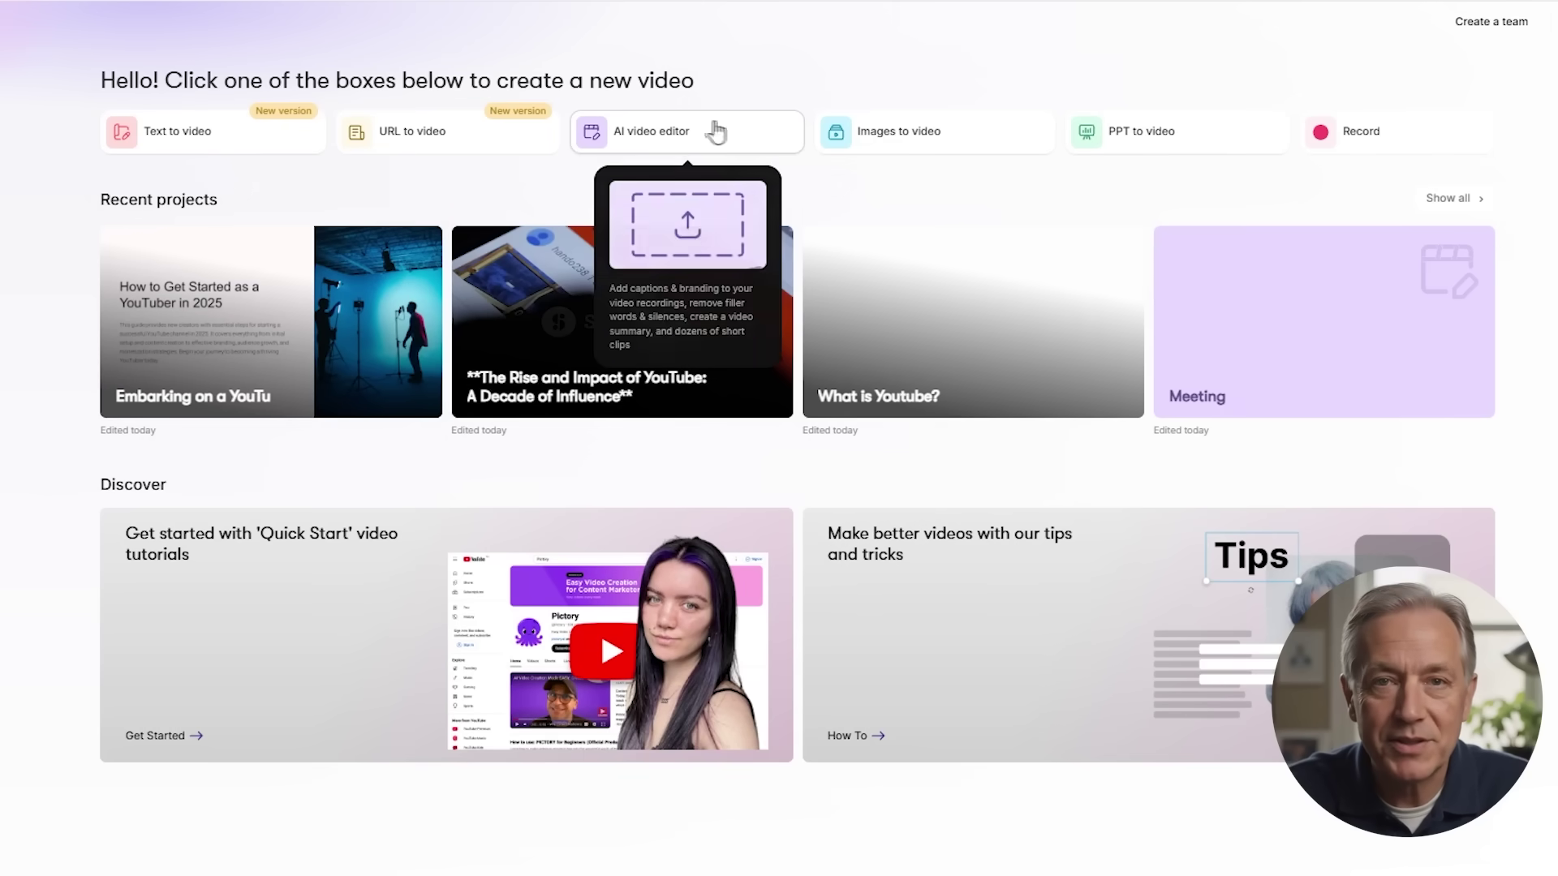
pyautogui.moveTo(954, 142)
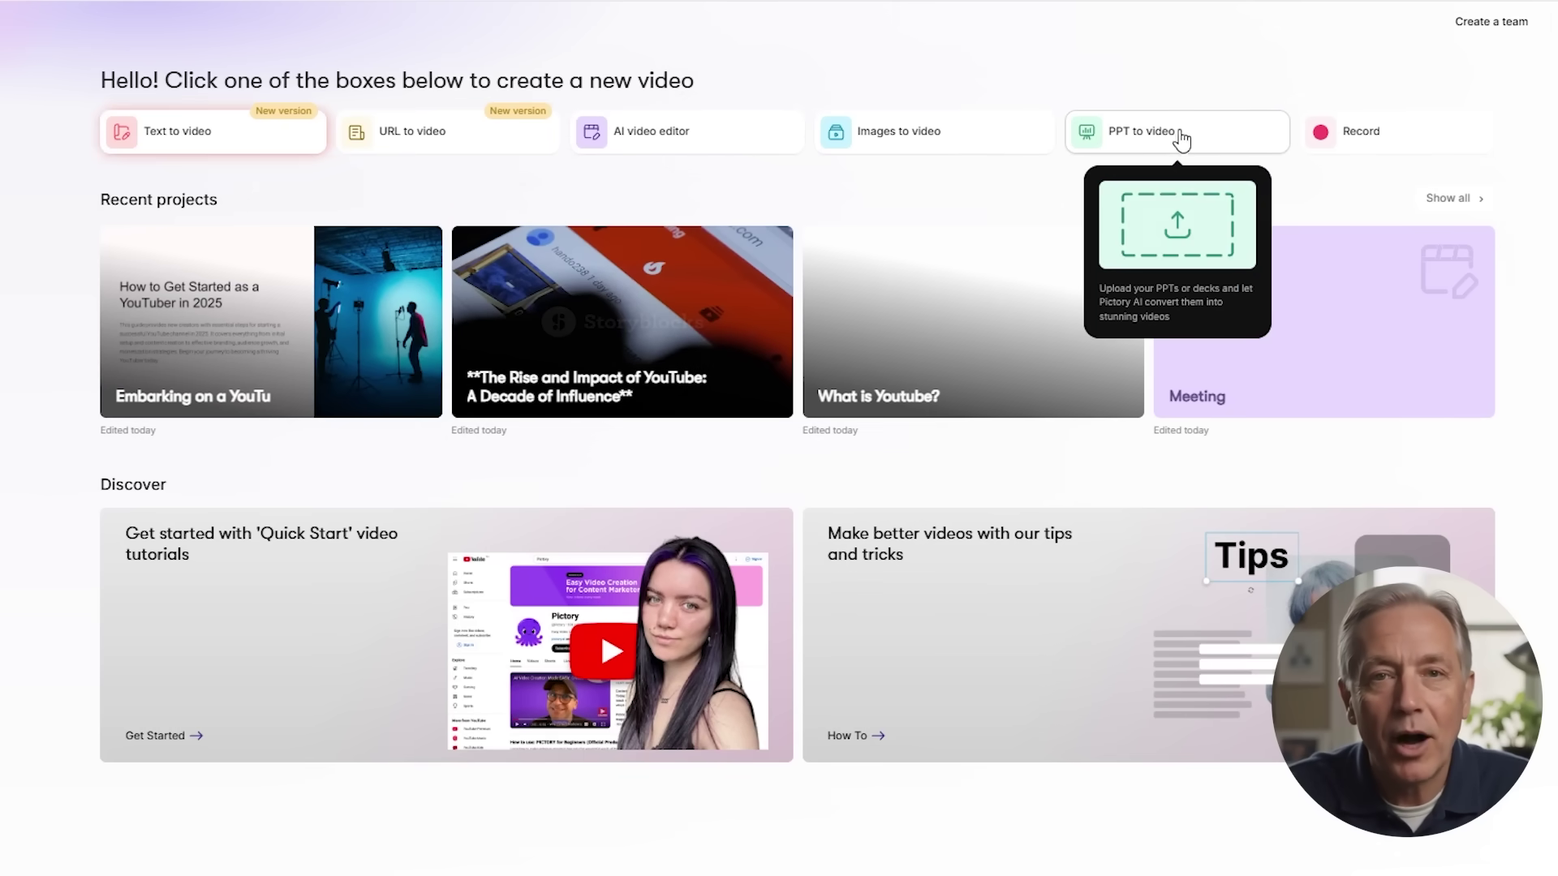
pyautogui.moveTo(1416, 145)
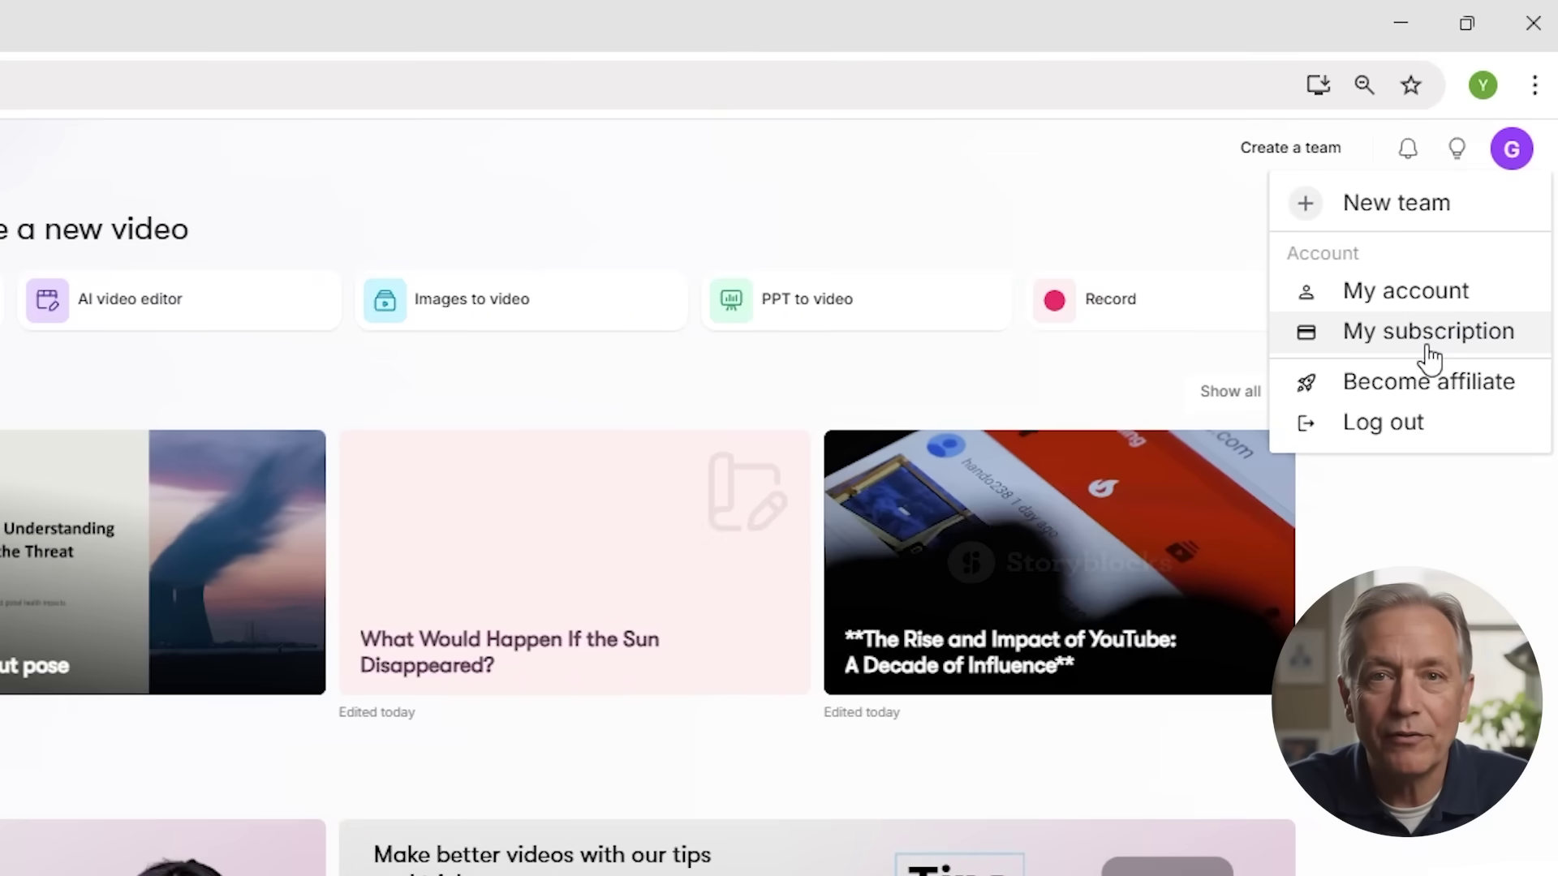
# Go to the subscription pricing and choose Upgrade on the Professional annual plan
pyautogui.click(1430, 354)
pyautogui.scroll(-4, 1470, 303)
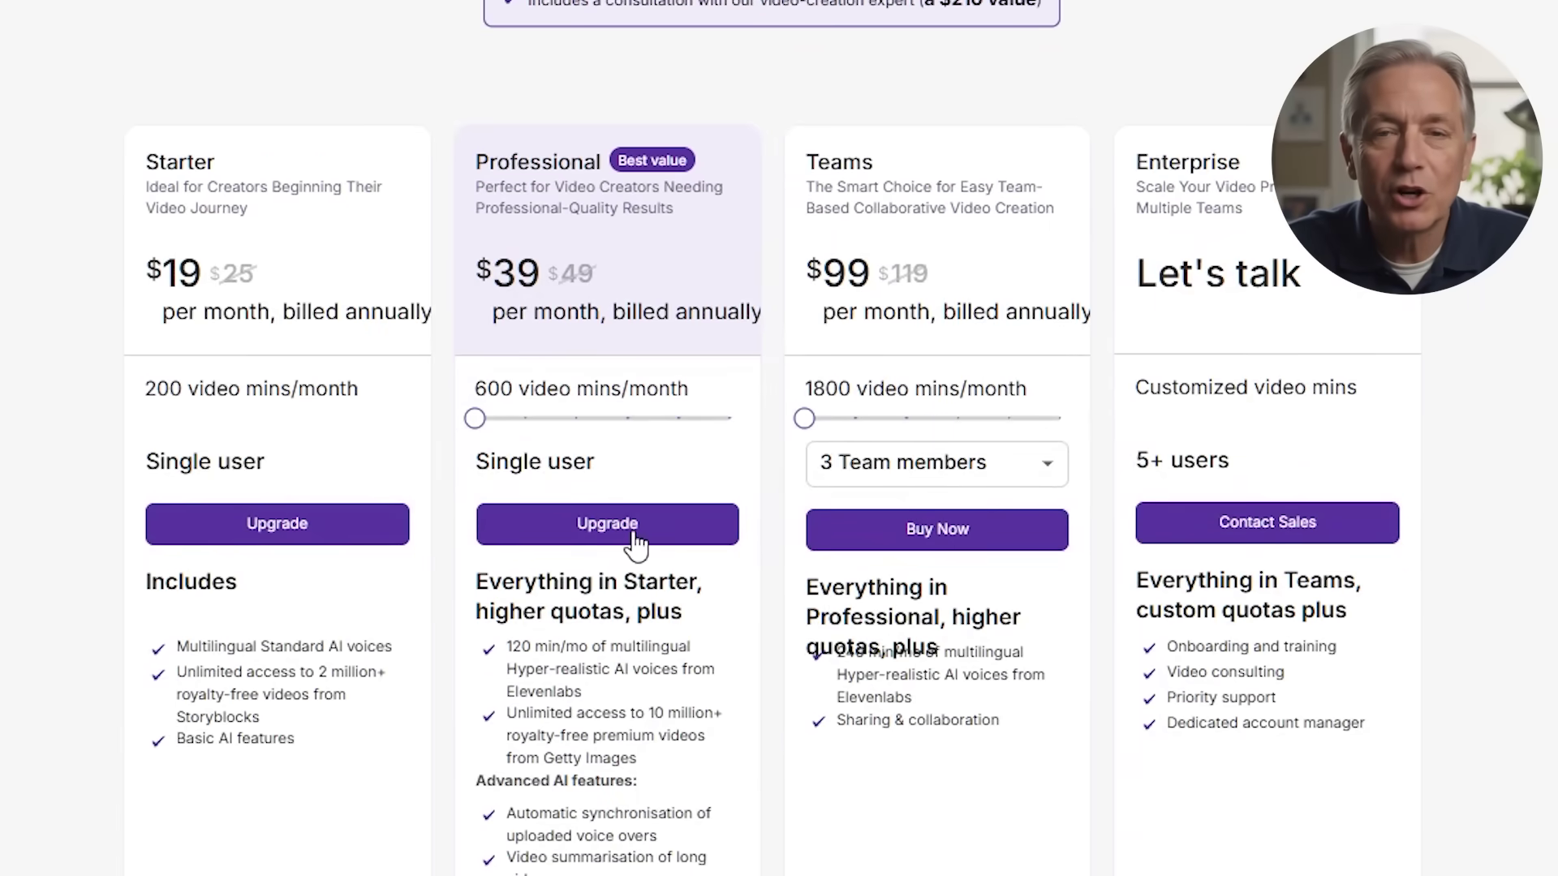
pyautogui.click(633, 538)
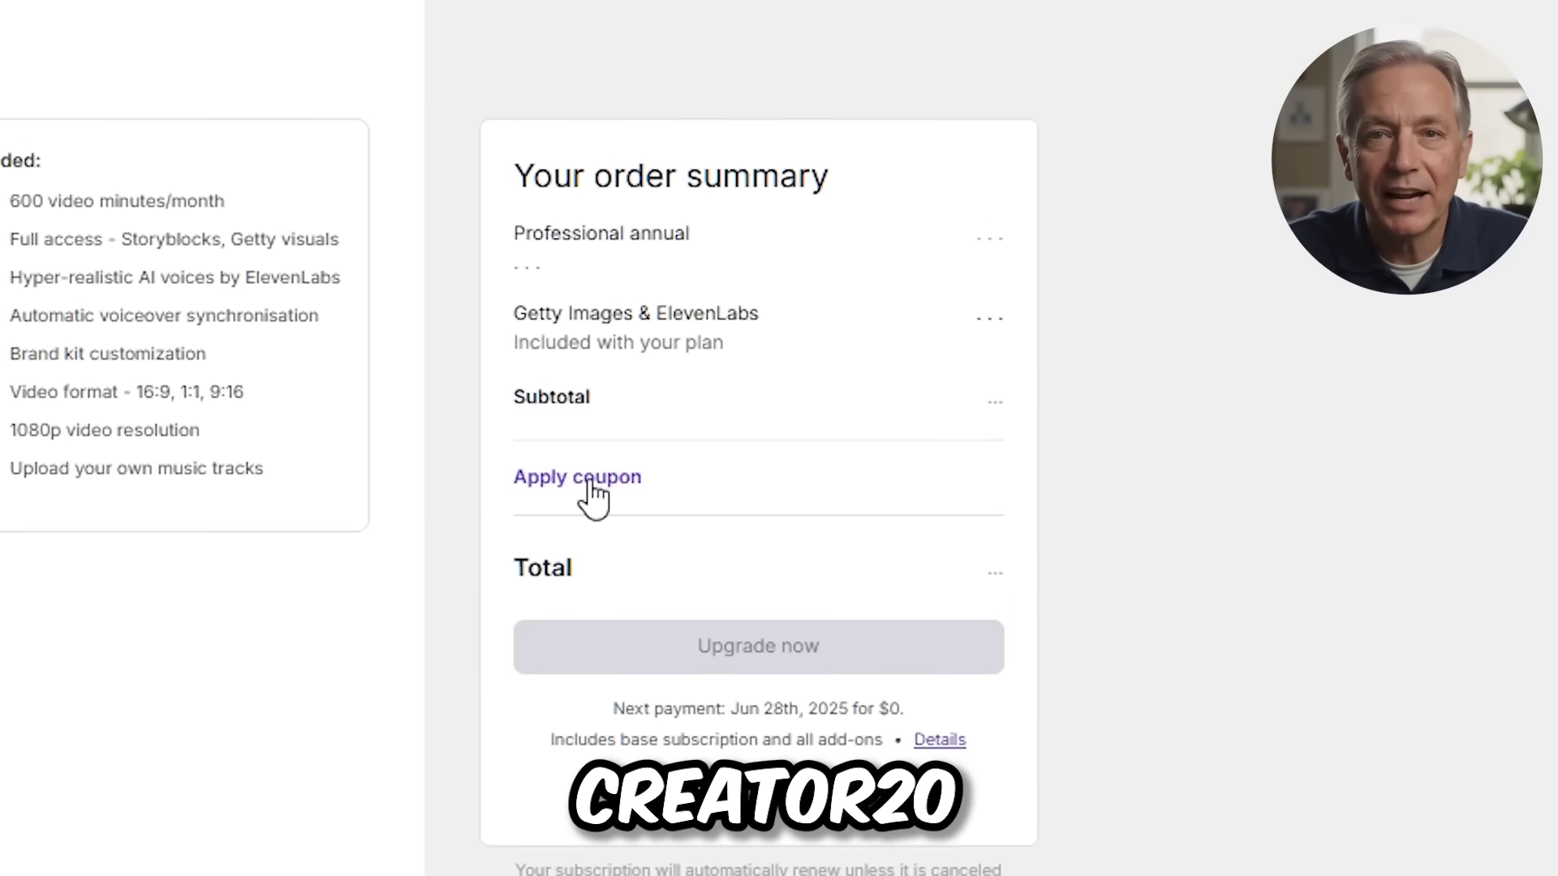